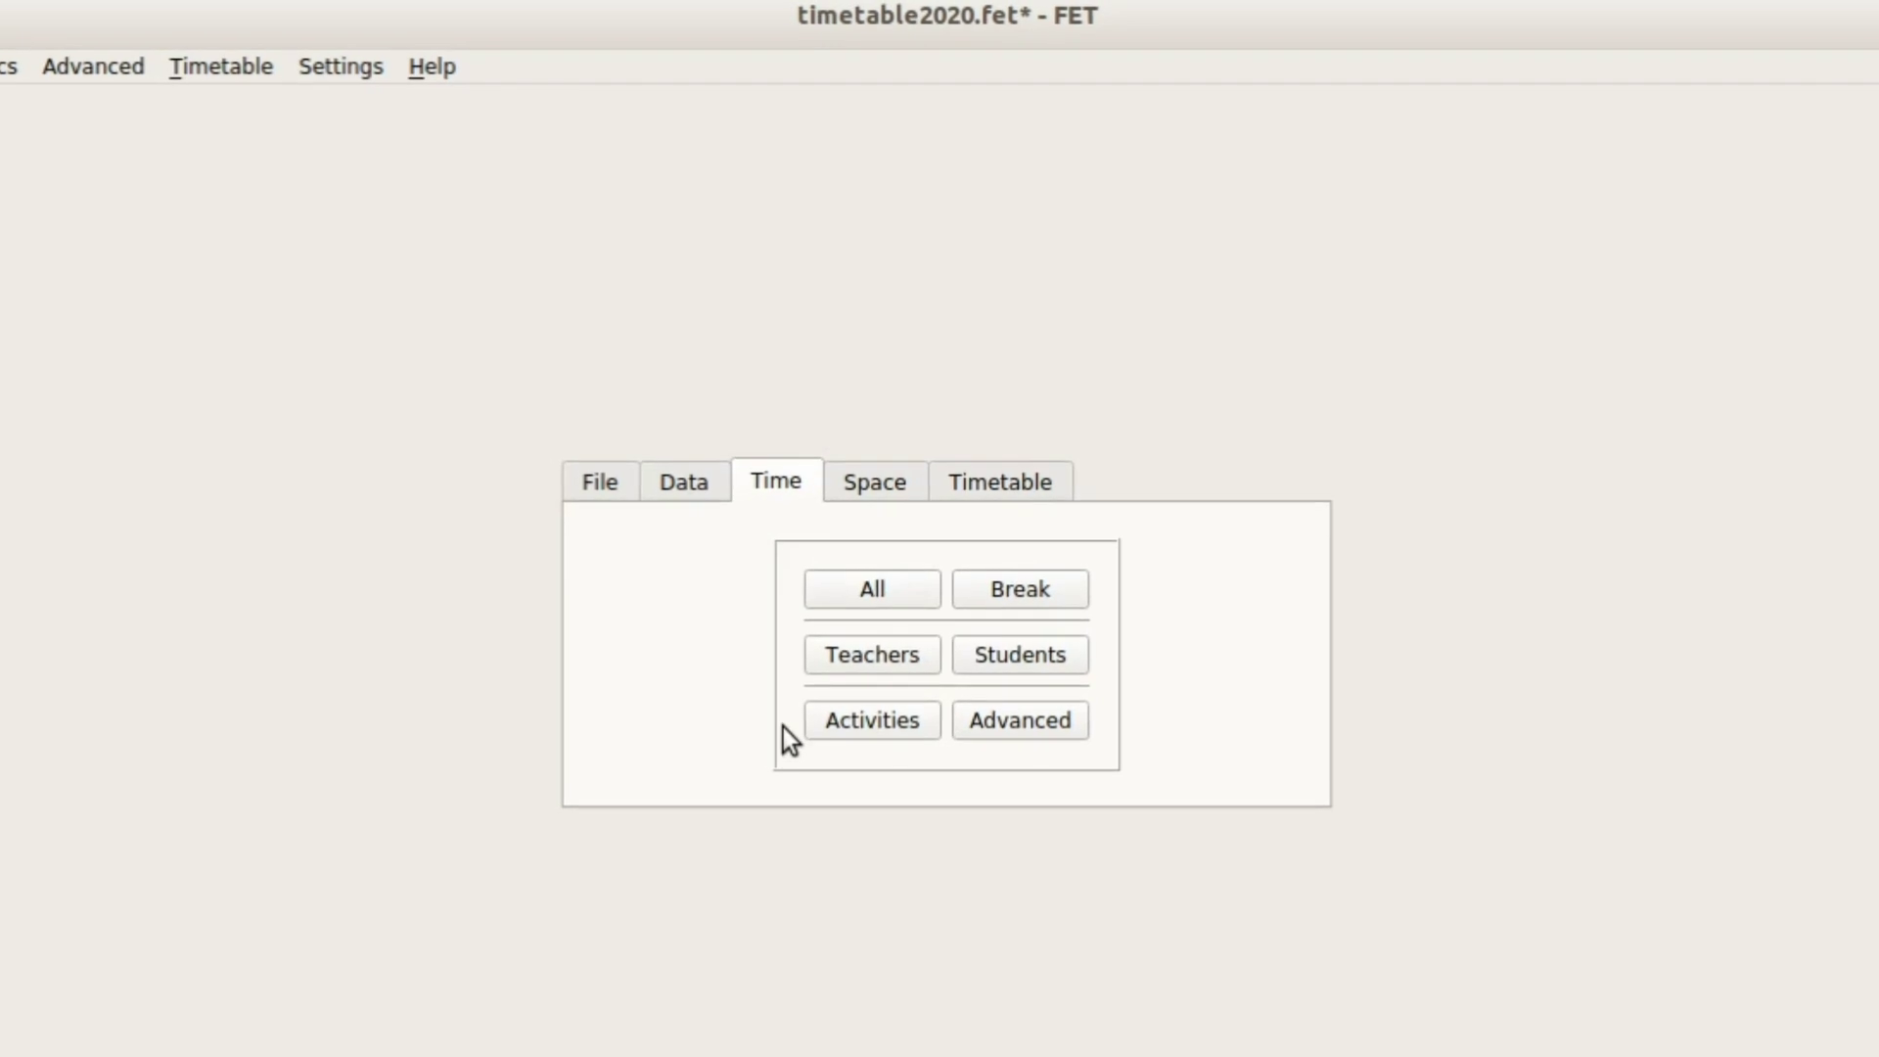
Start a new preferred time slots constraint for a set of activities, restricted to the subject PET
click(869, 722)
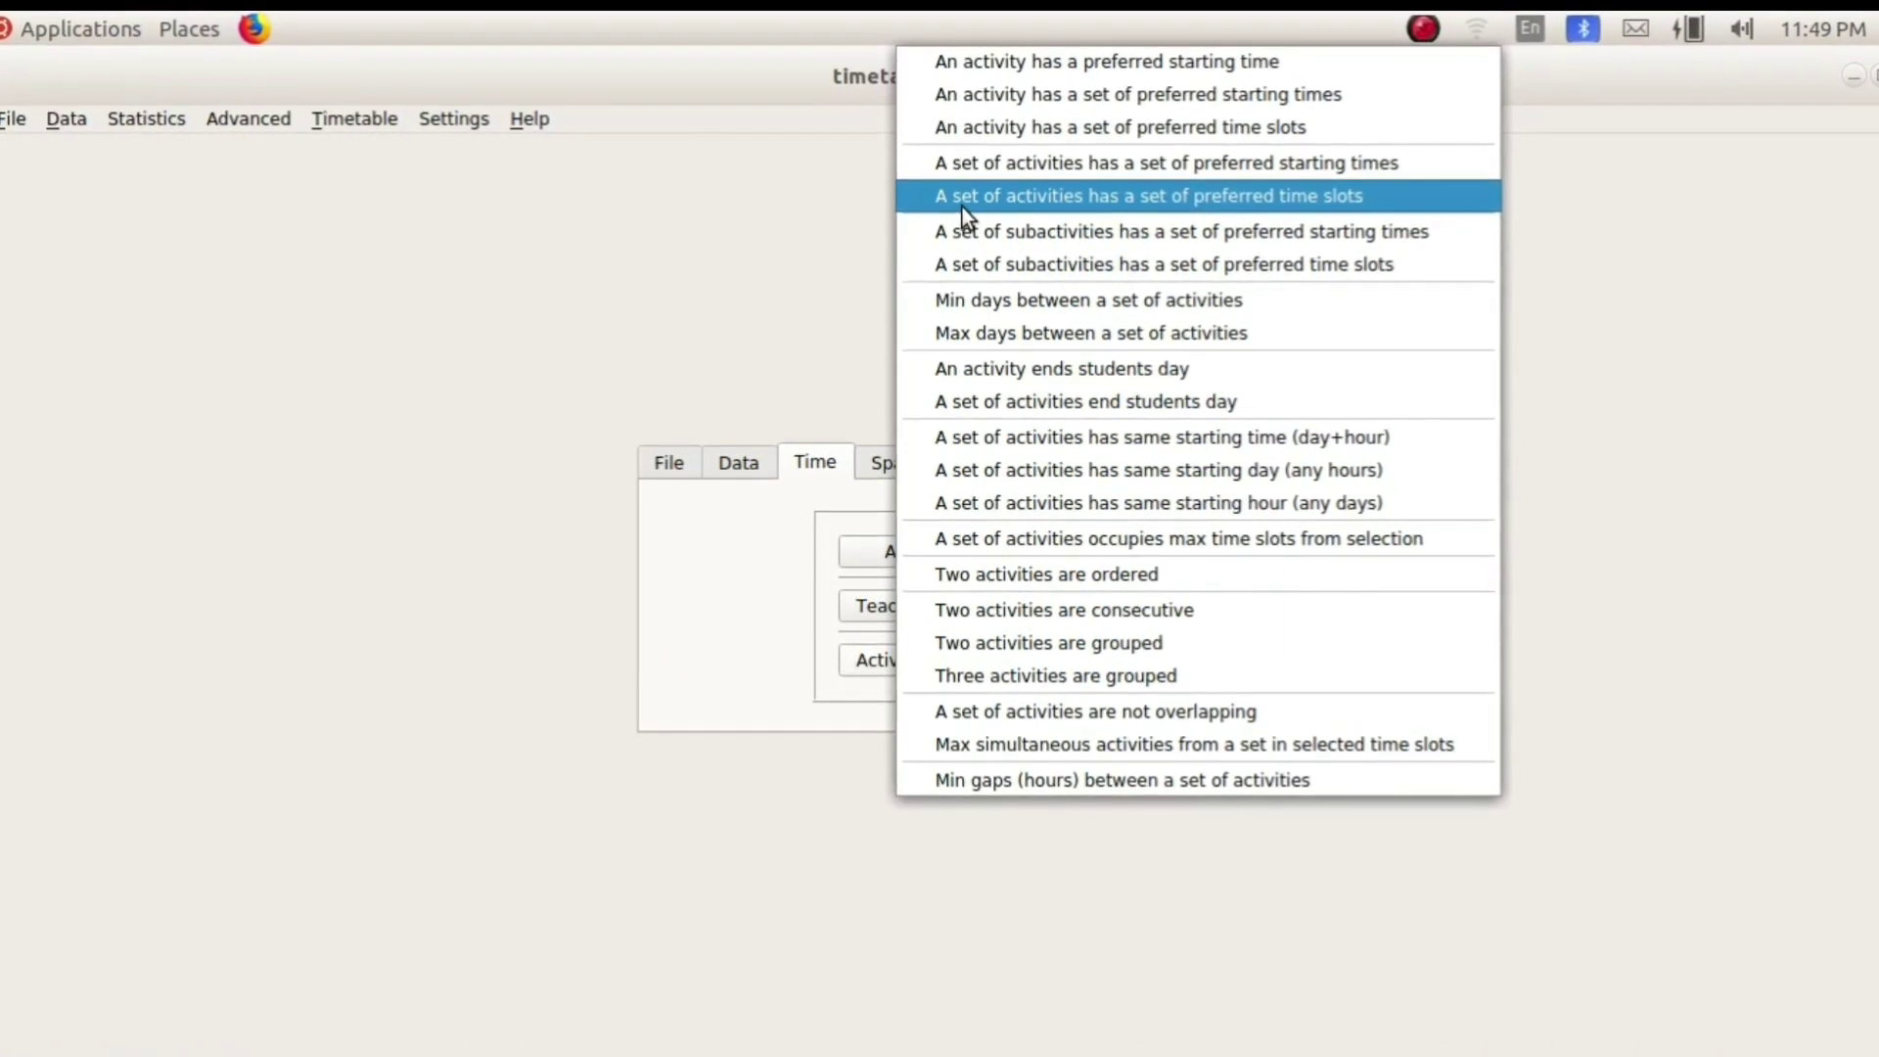
click(1297, 202)
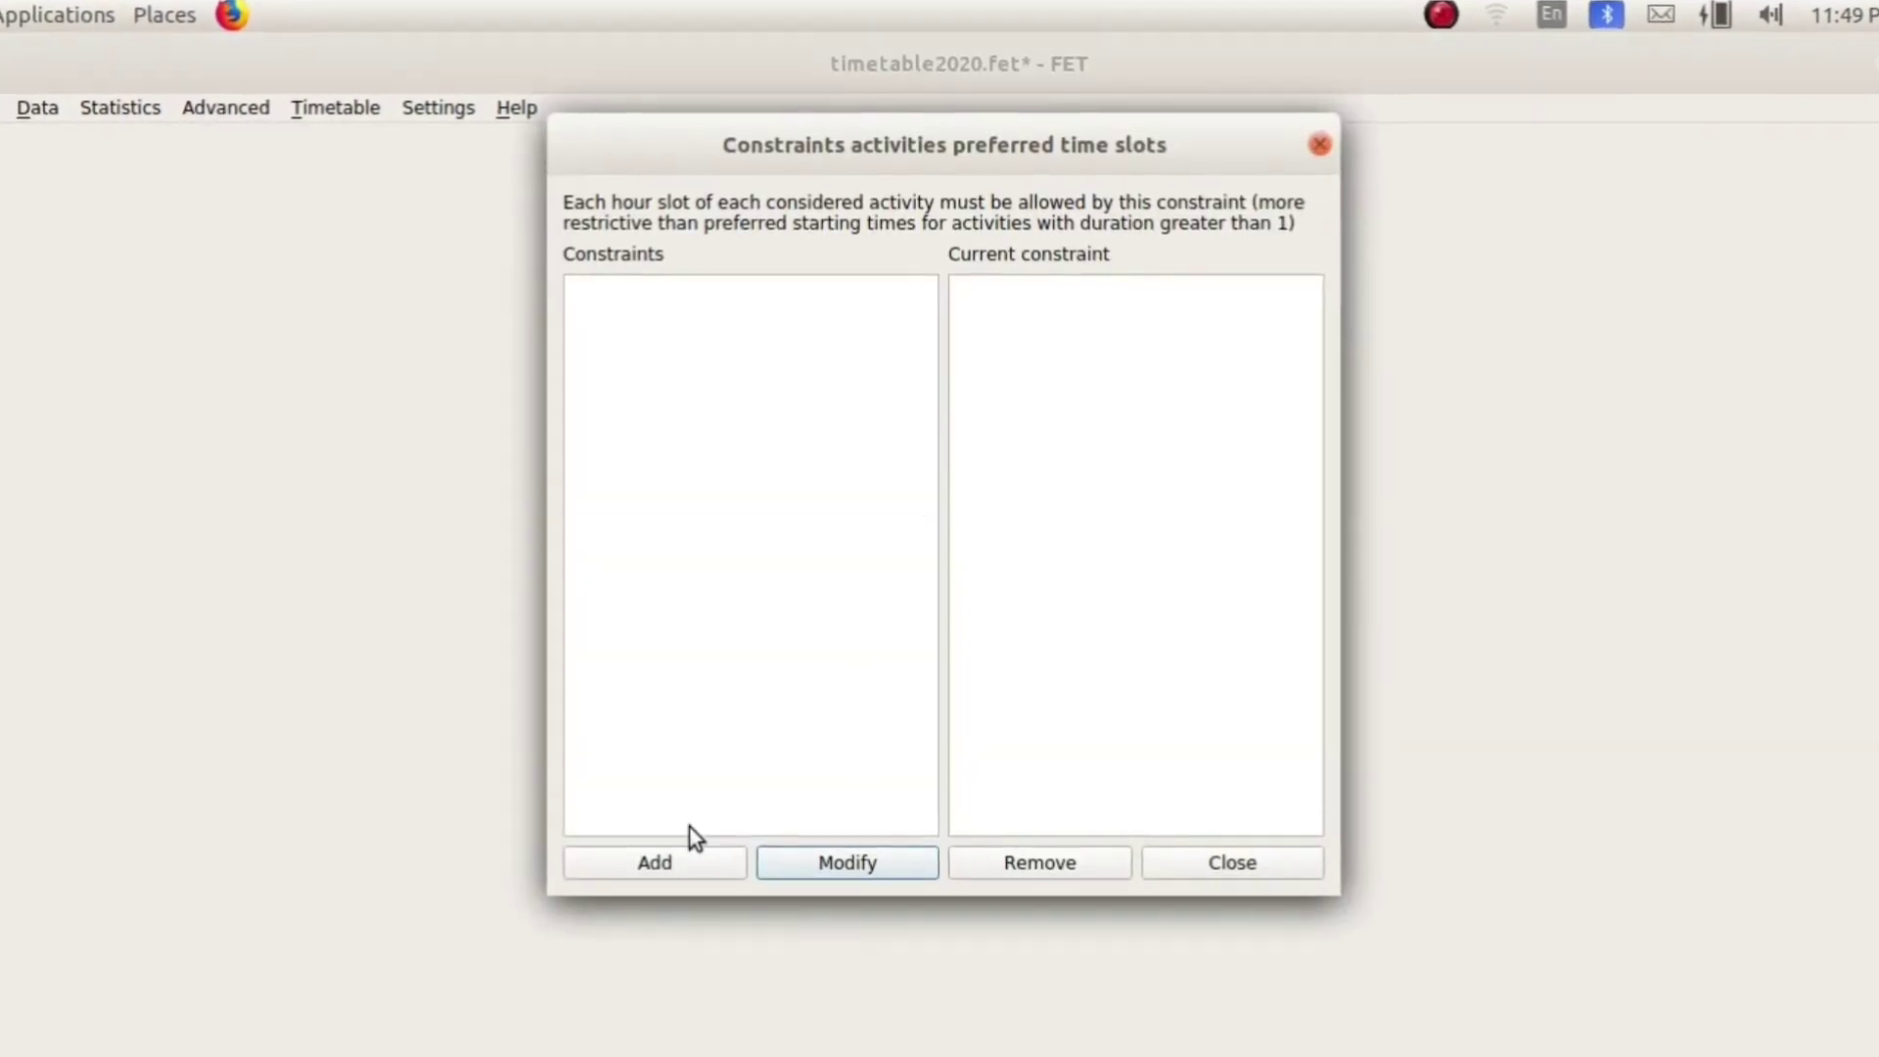
click(671, 873)
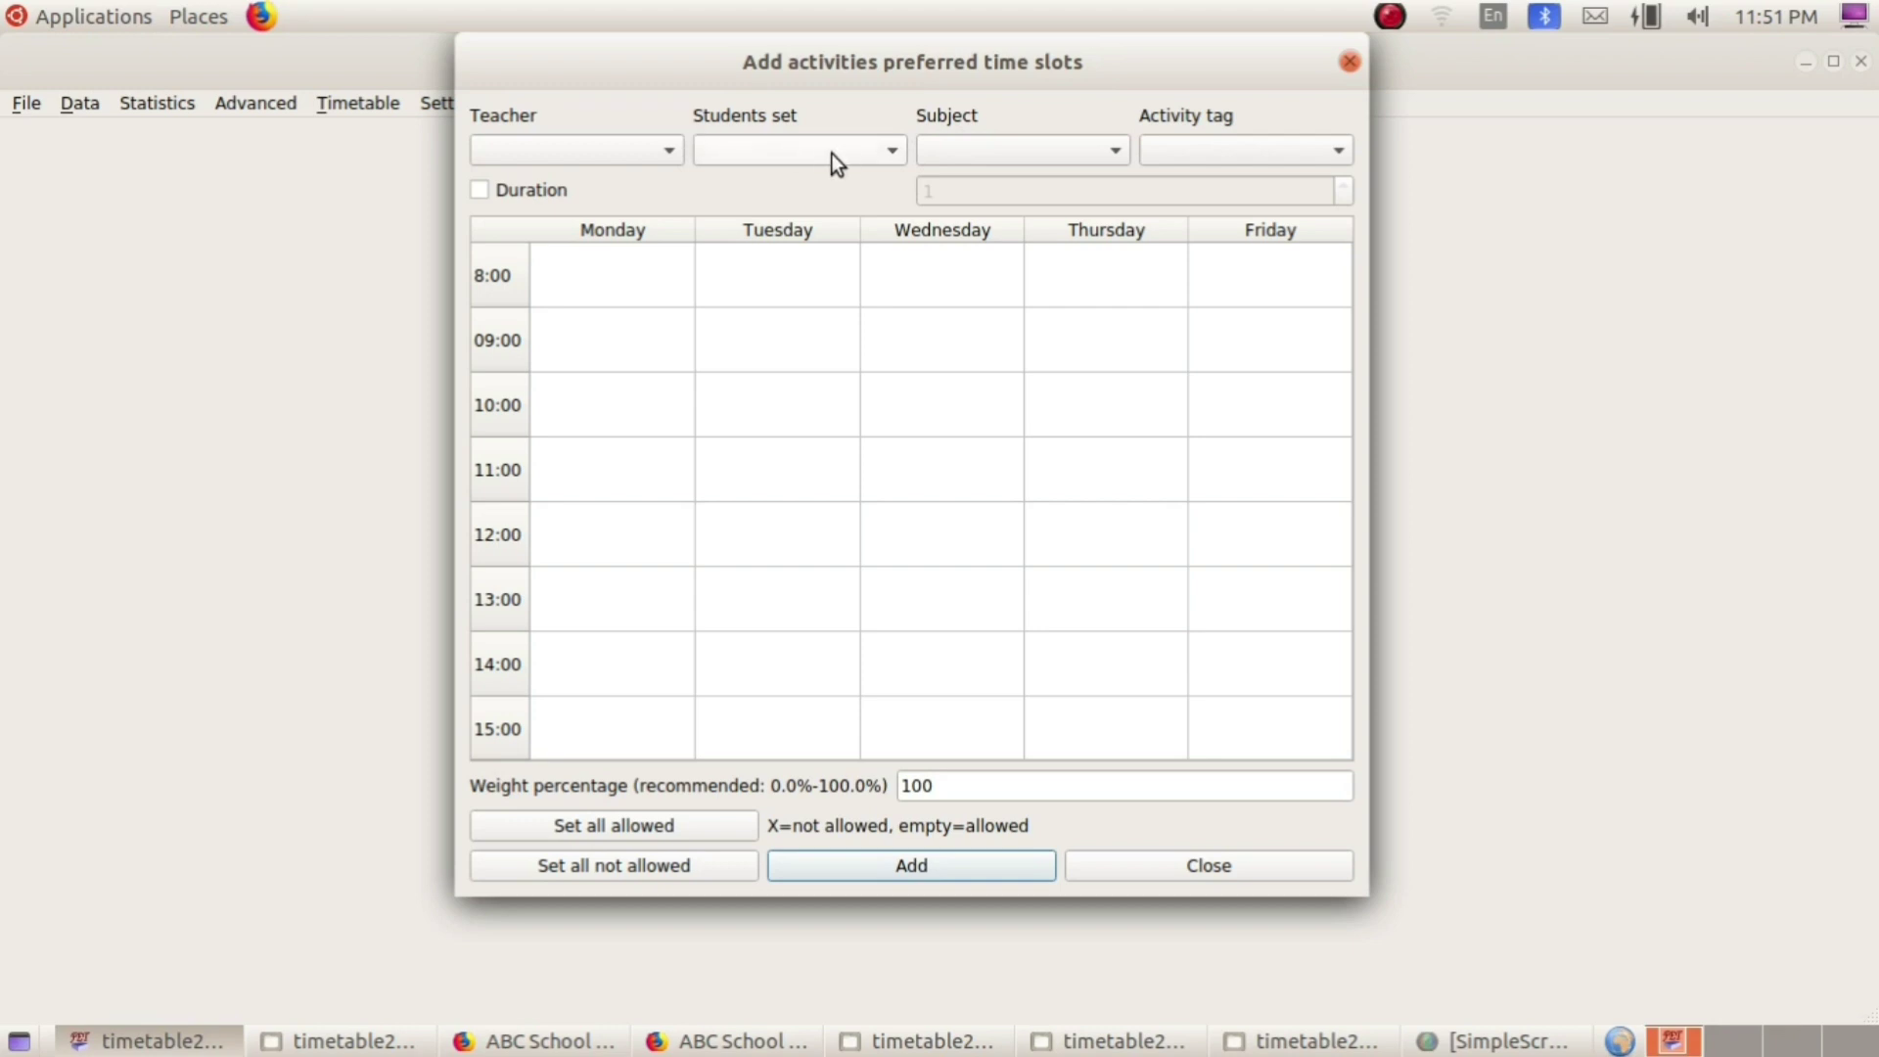
click(1123, 155)
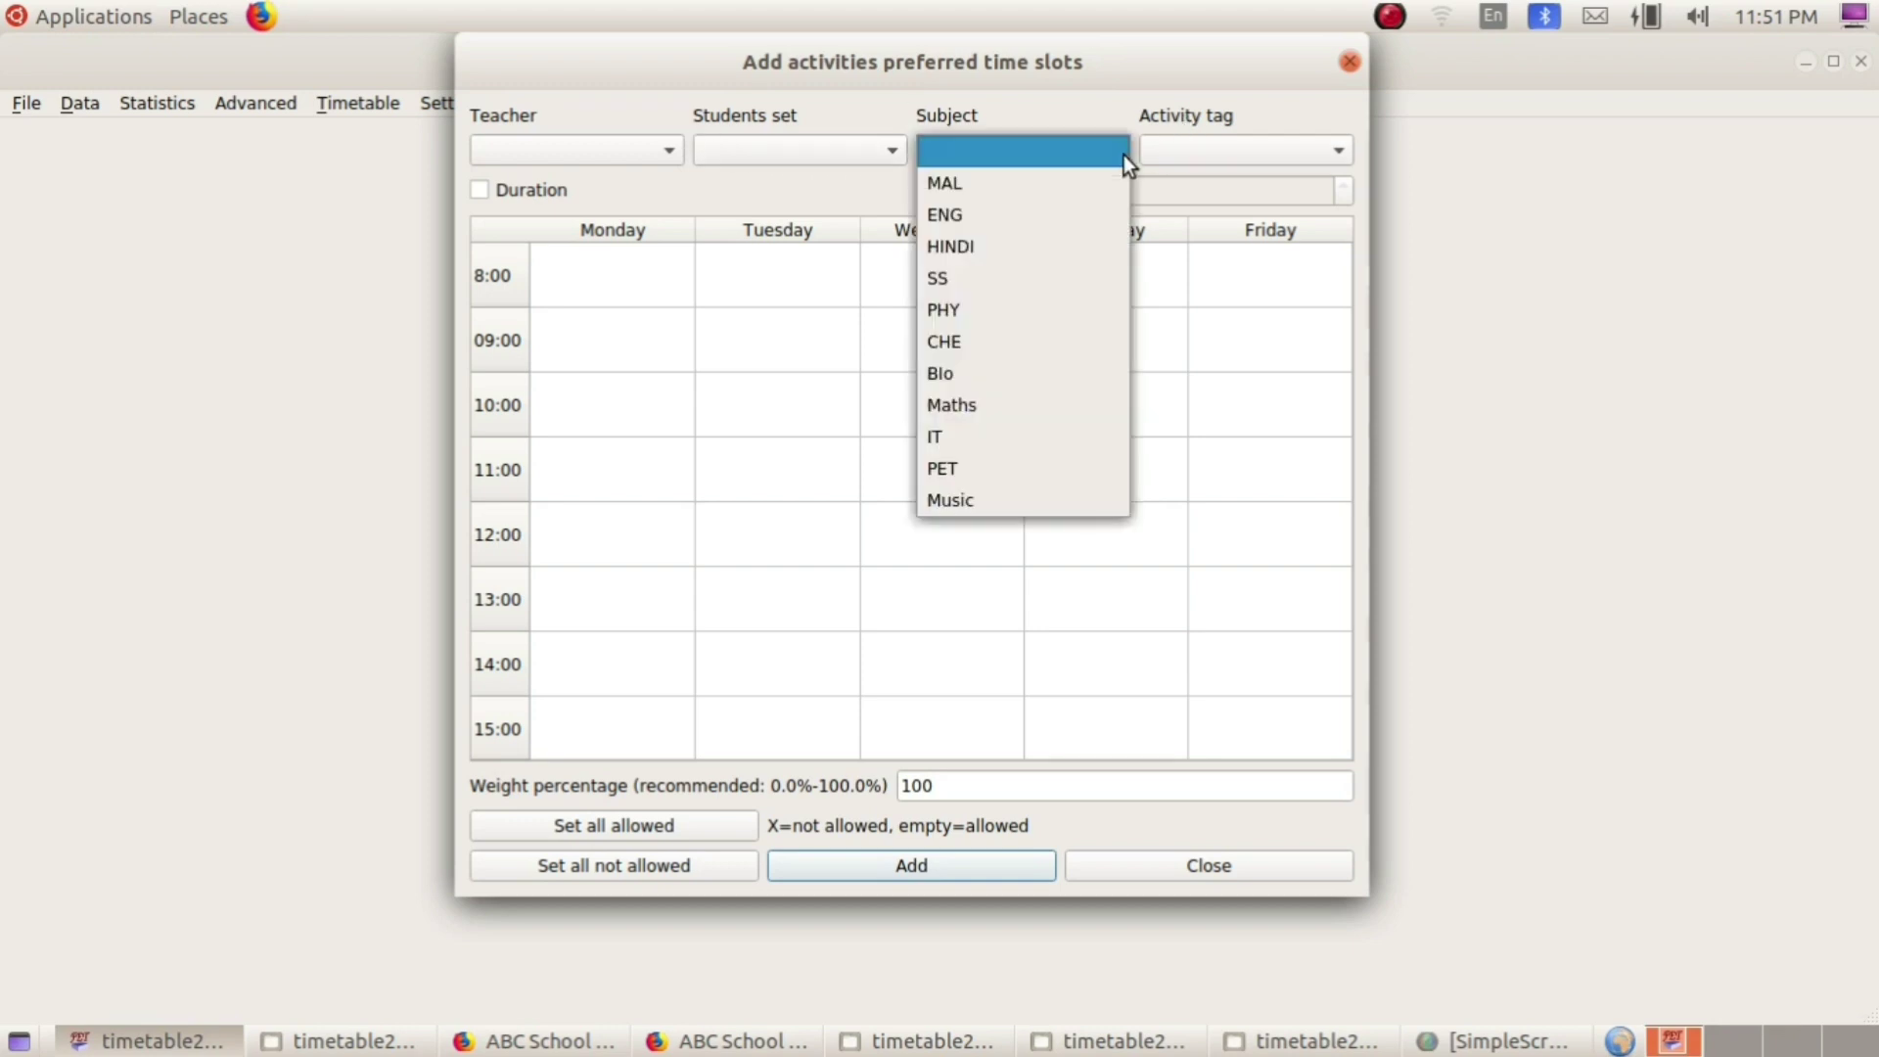
click(1008, 469)
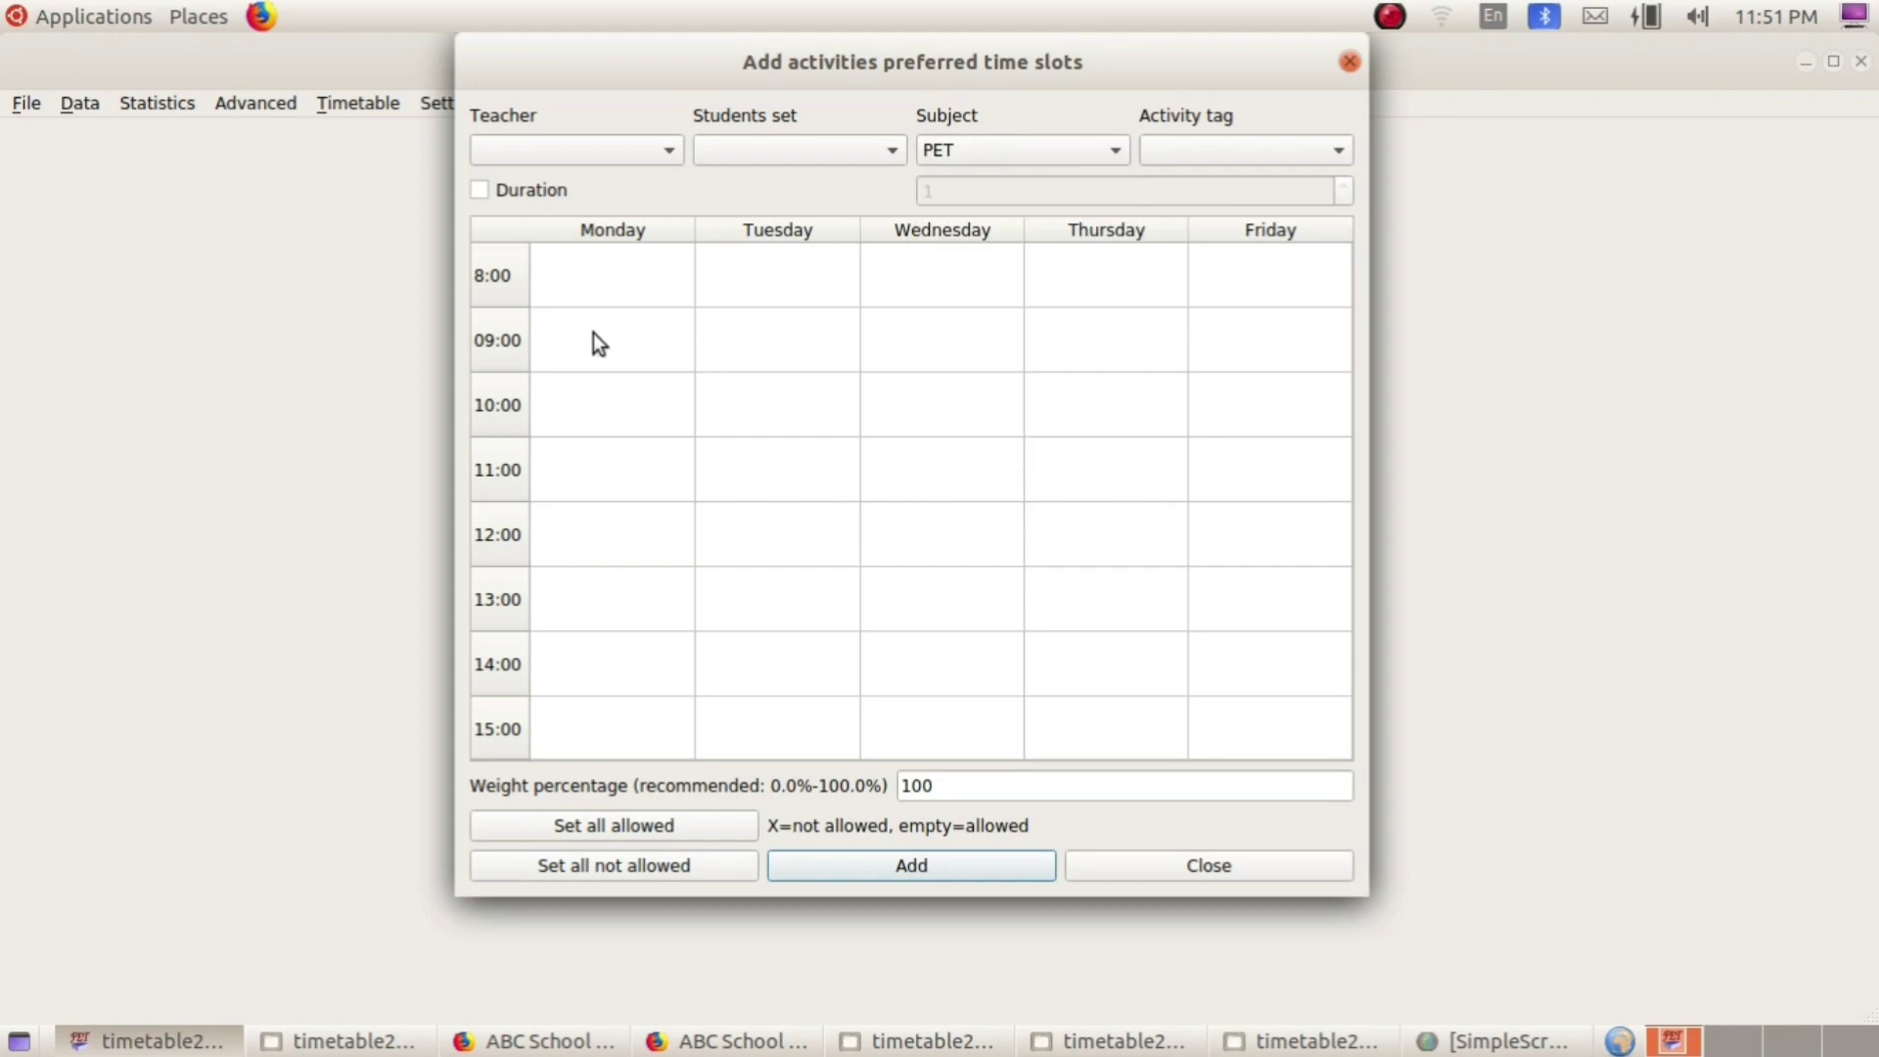
Mark the 8:00 slot as not allowed for PET on every day from Monday to Friday
click(638, 286)
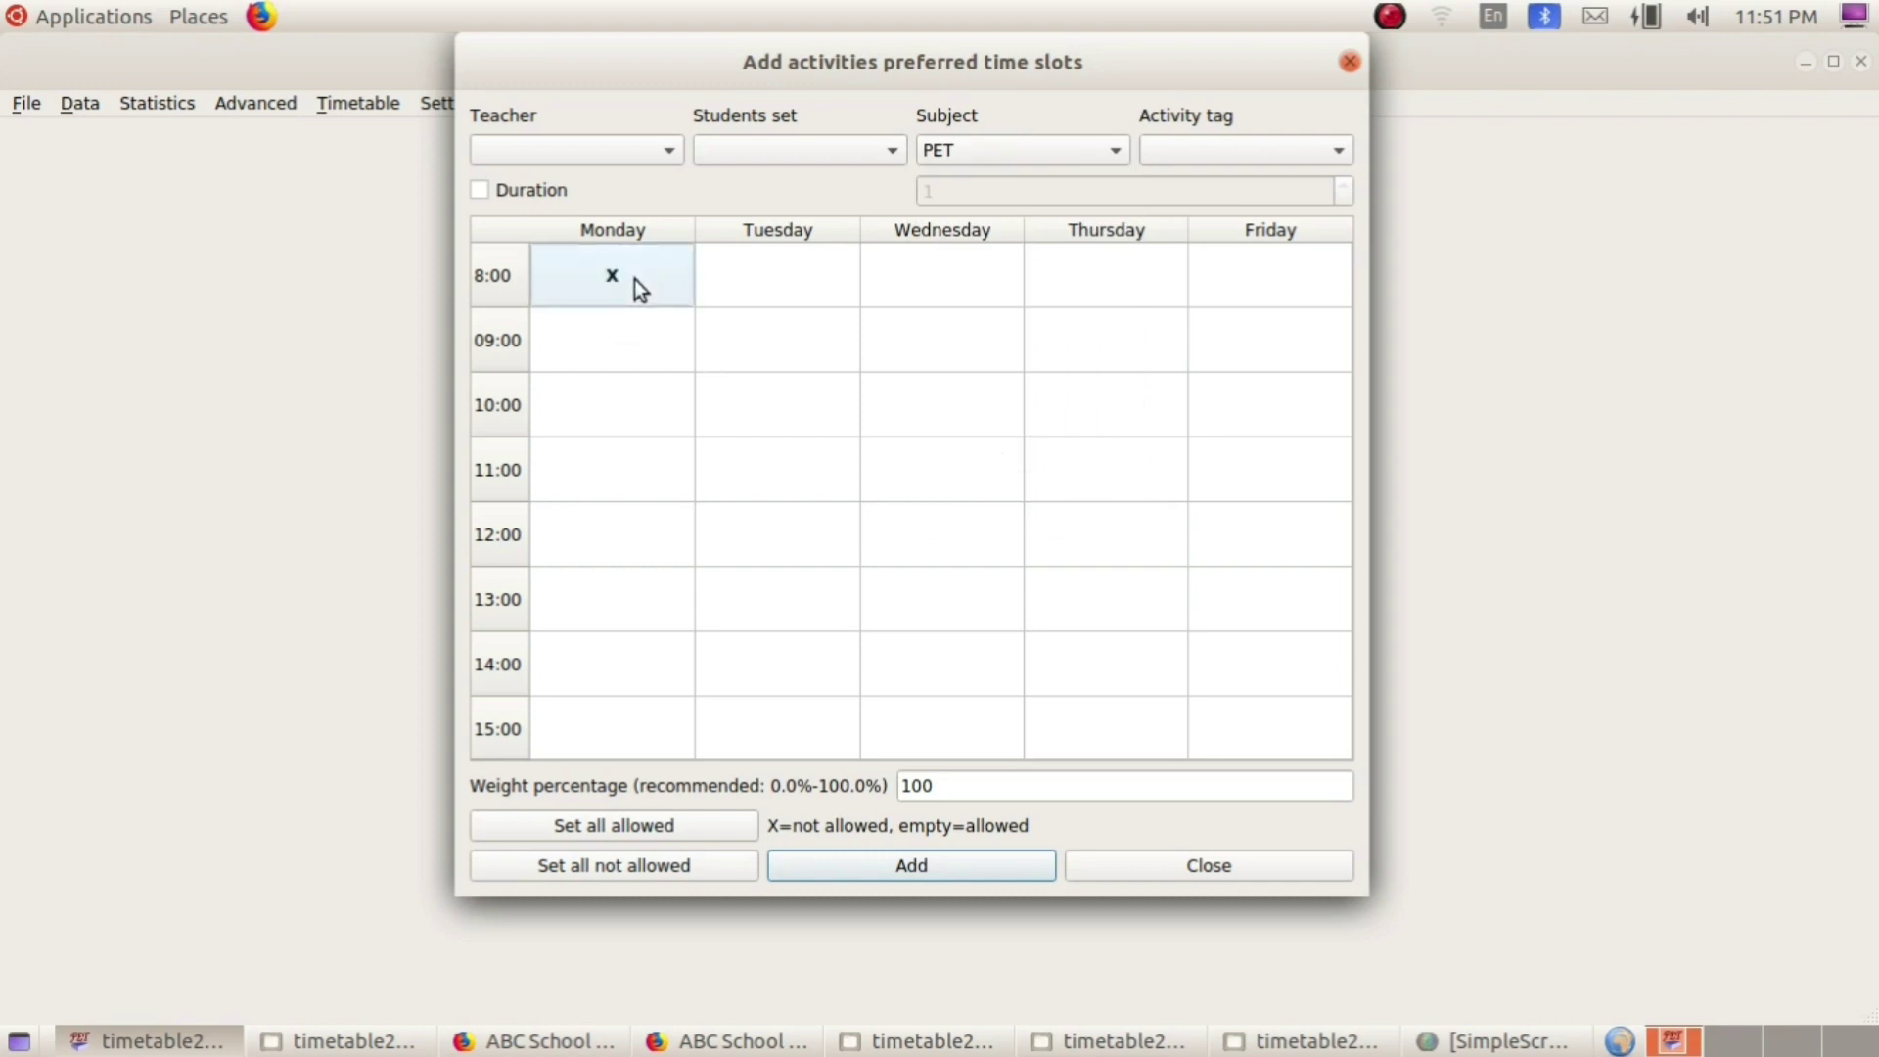
click(758, 282)
click(957, 261)
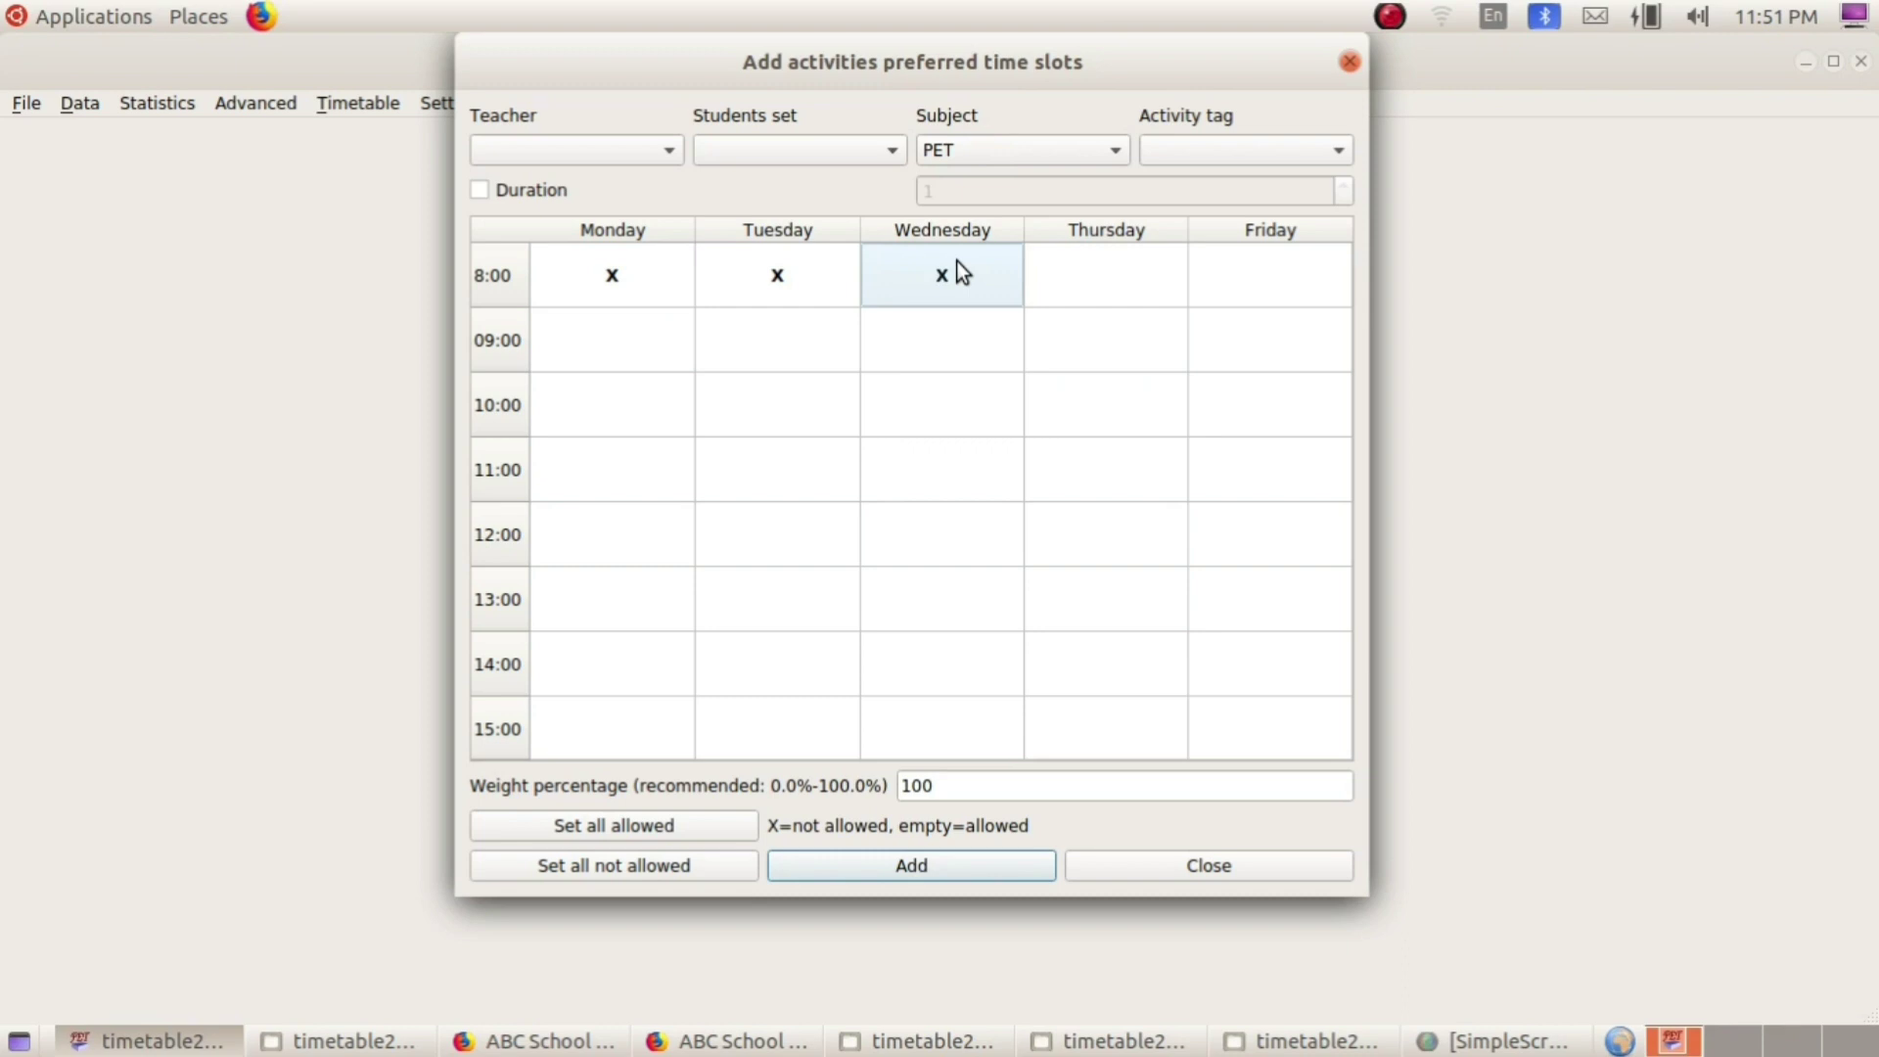
click(1106, 275)
click(1293, 274)
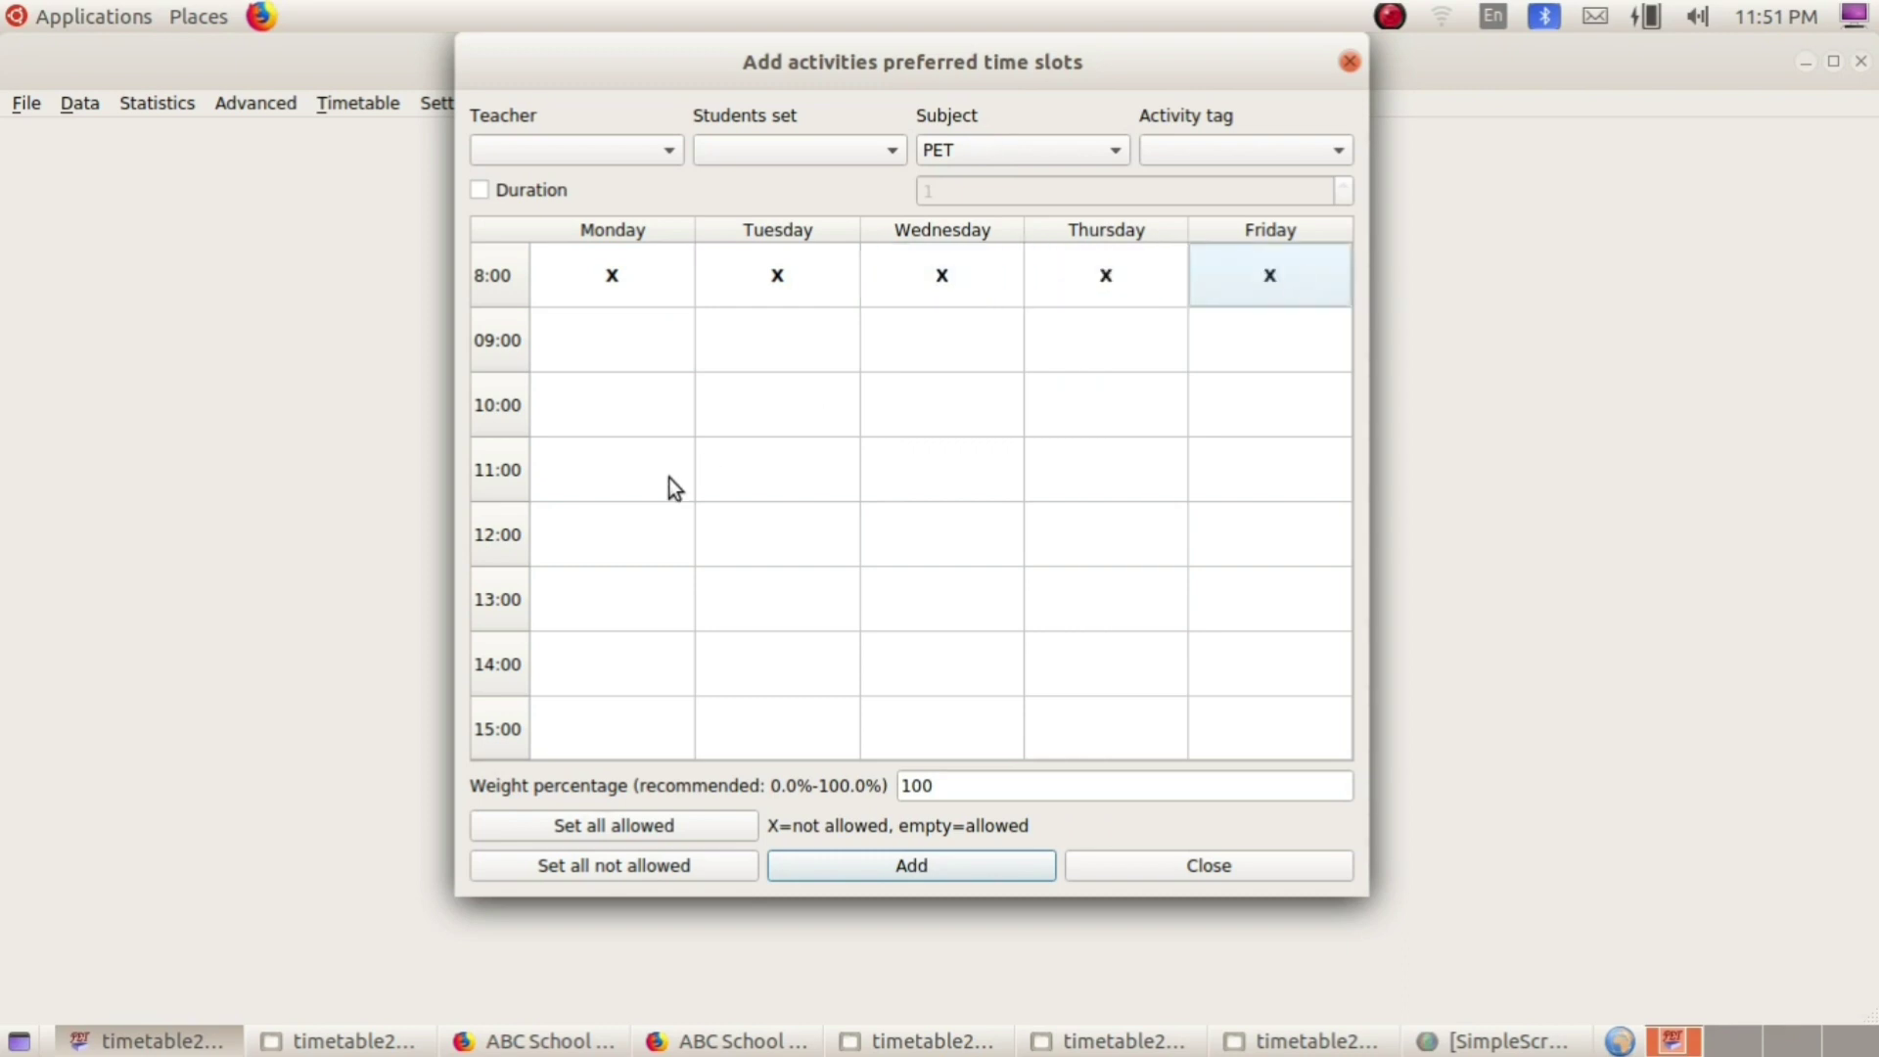
Mark the 12:00 slot as not allowed for PET on every day from Monday to Friday
click(571, 537)
click(807, 526)
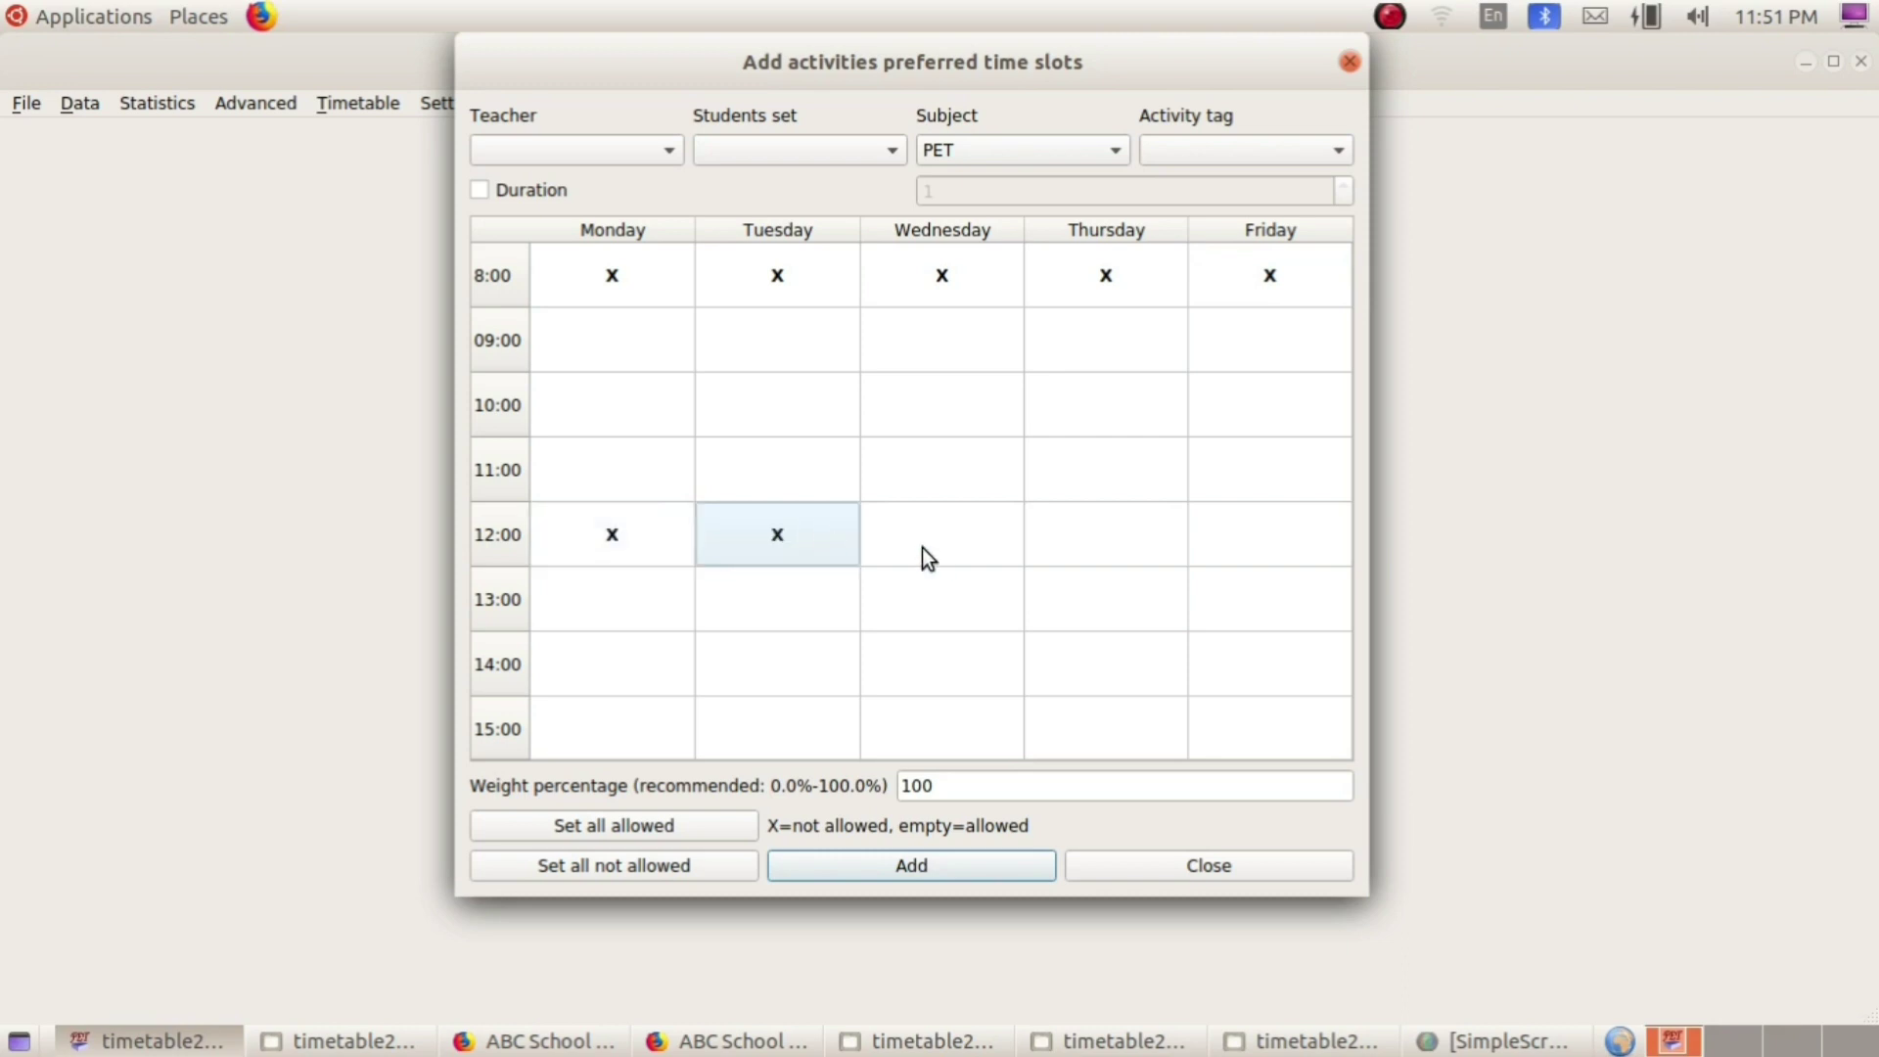
click(955, 553)
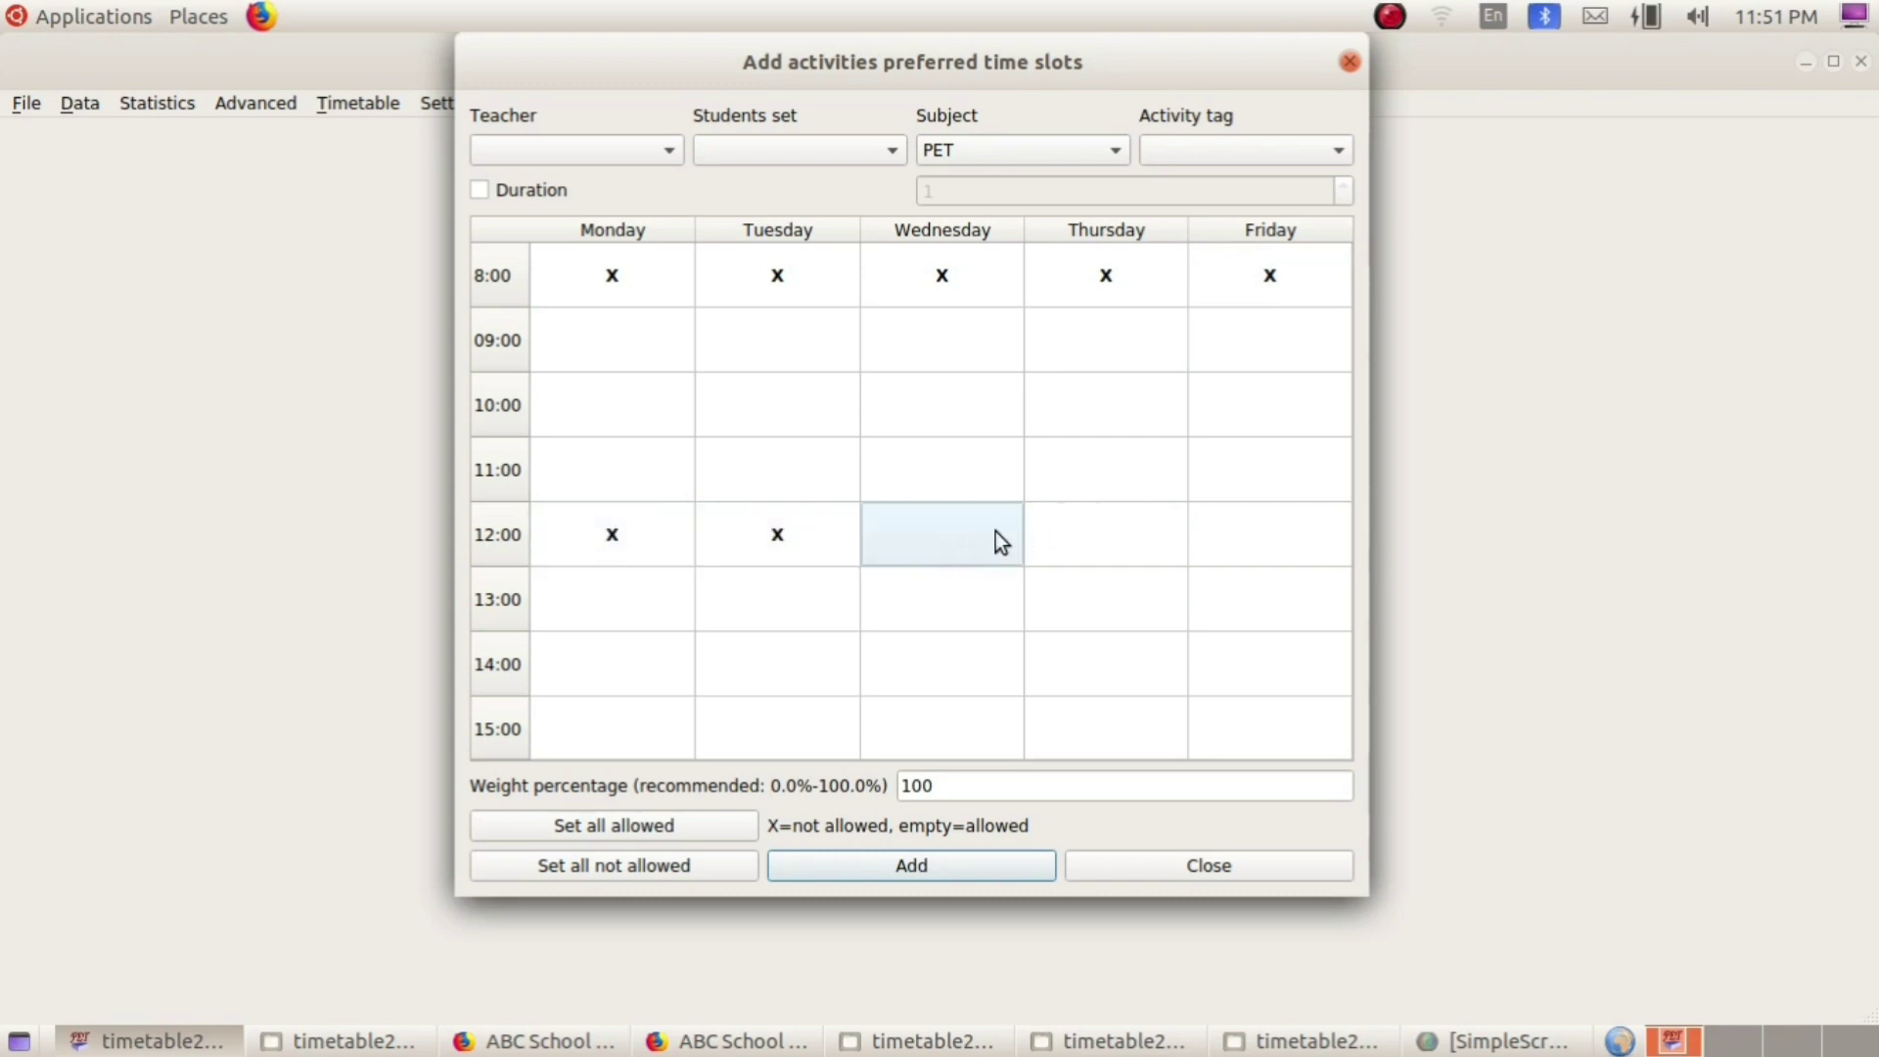
click(1076, 553)
click(1262, 550)
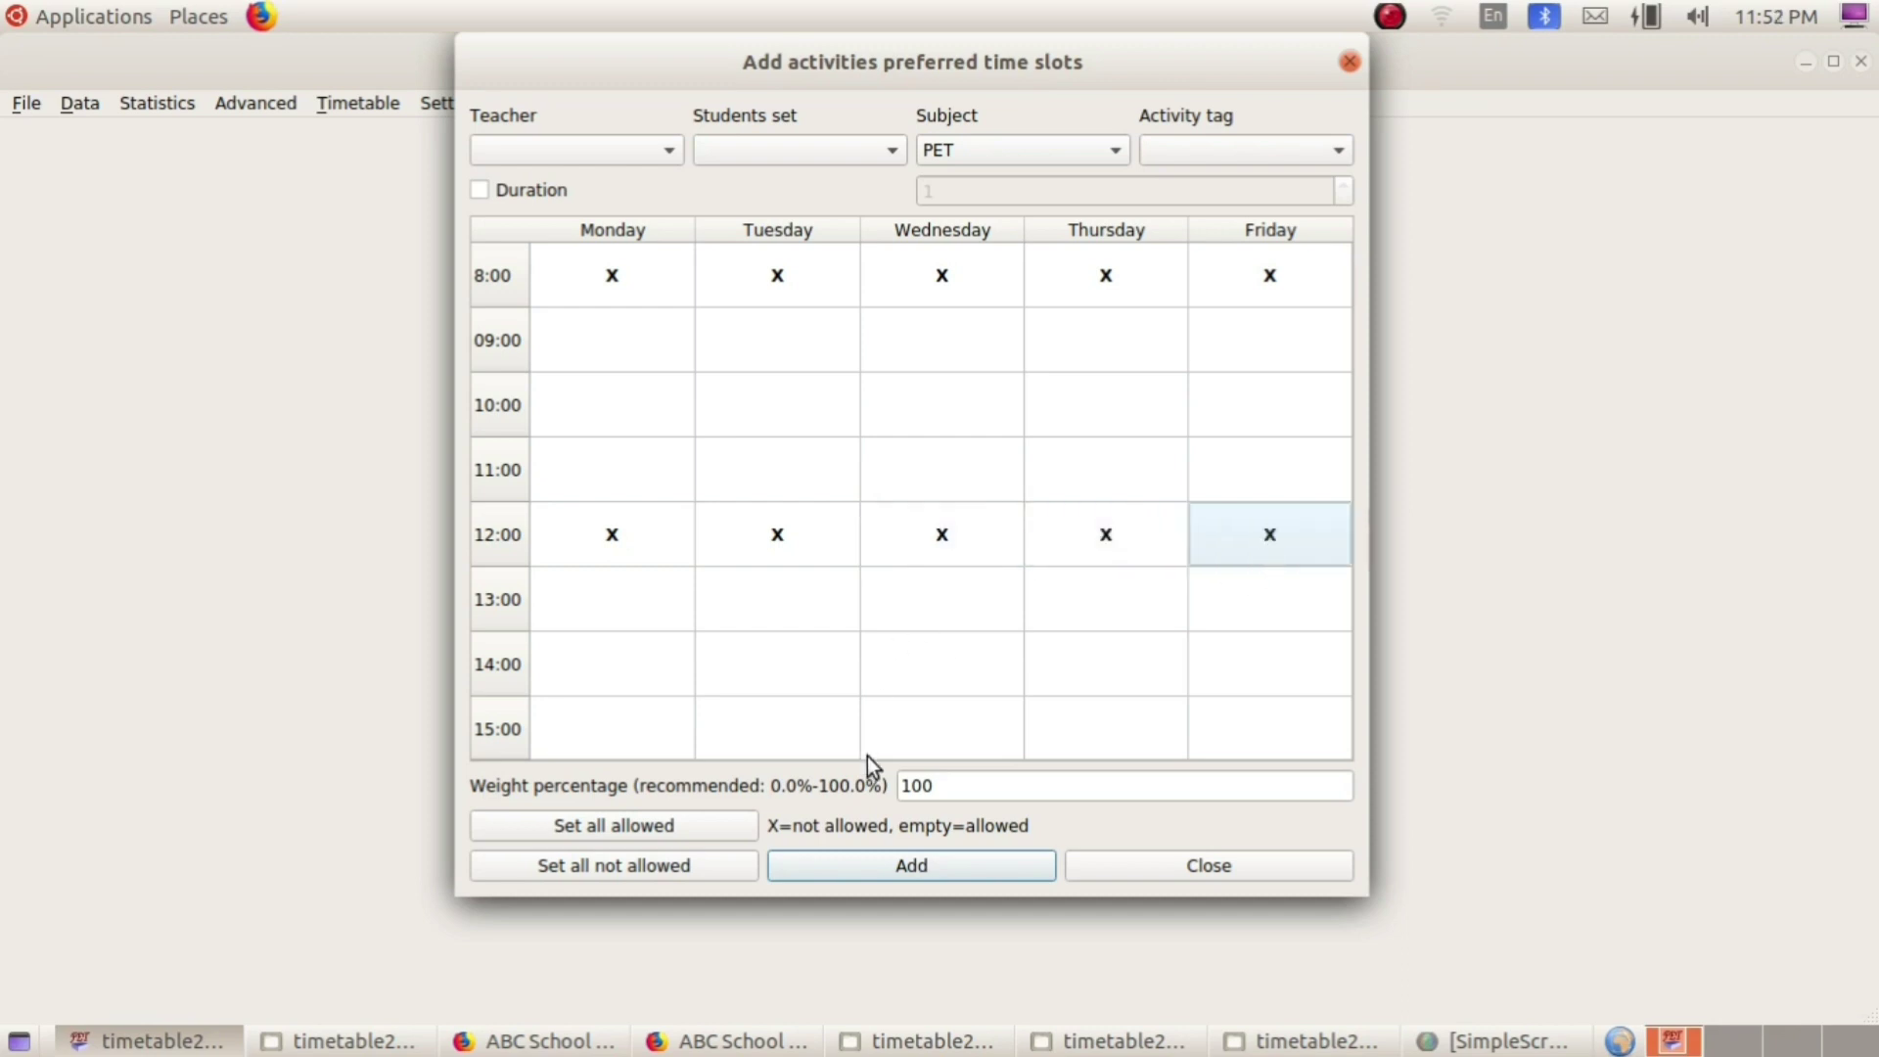
Add the PET time slots constraint with weight 100 and close the constraint dialogs
click(851, 868)
click(1164, 592)
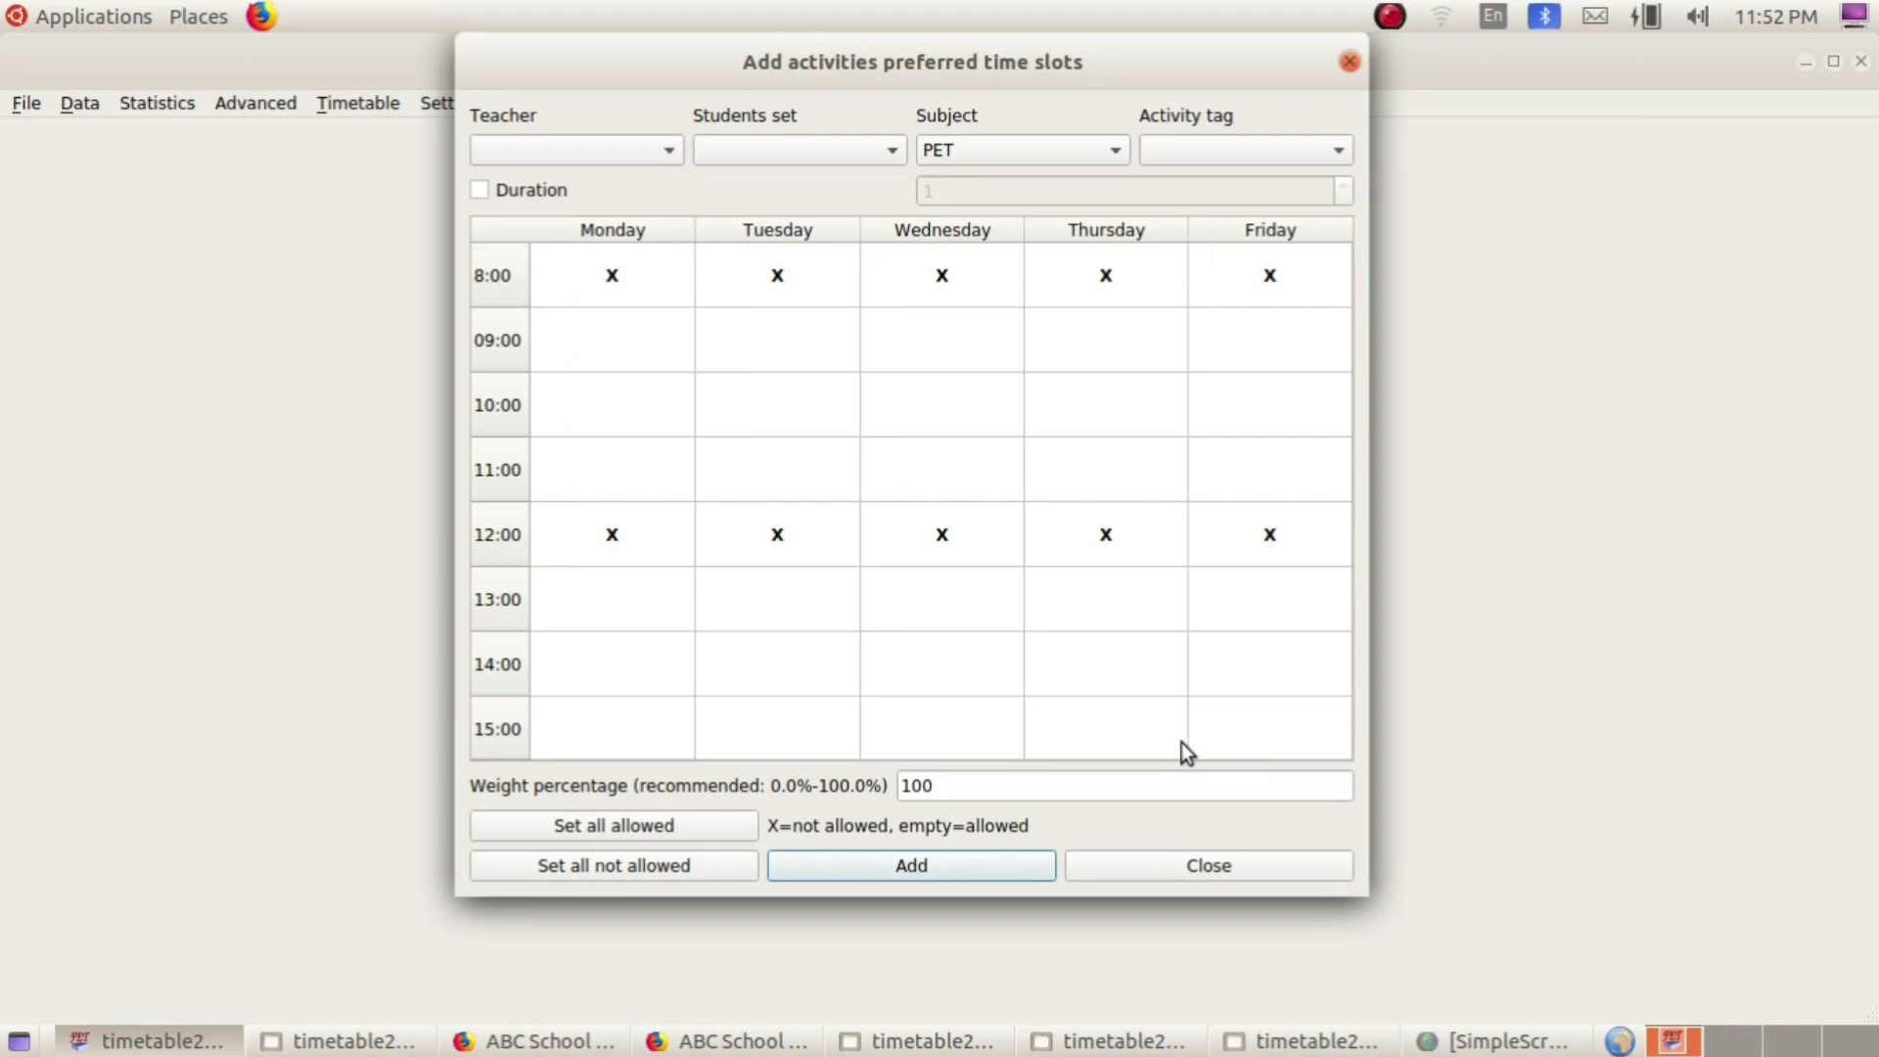
click(1186, 868)
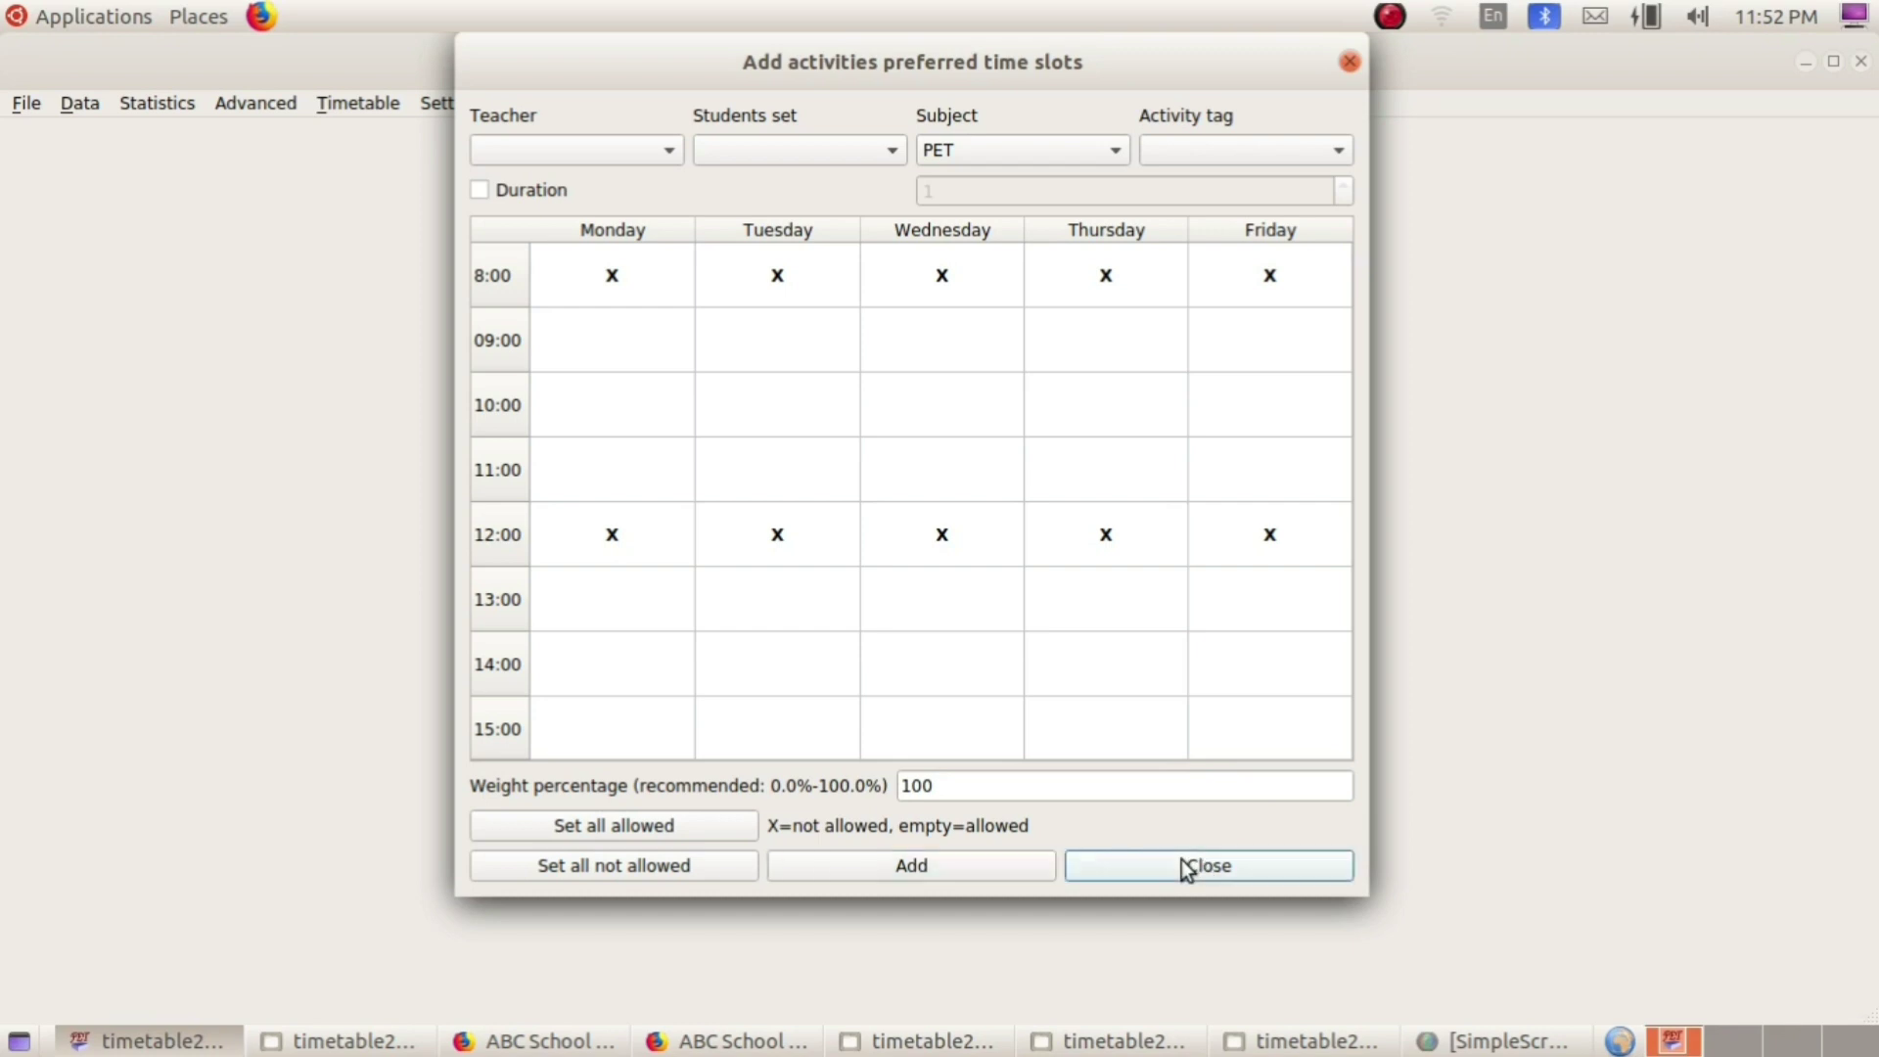
click(1186, 868)
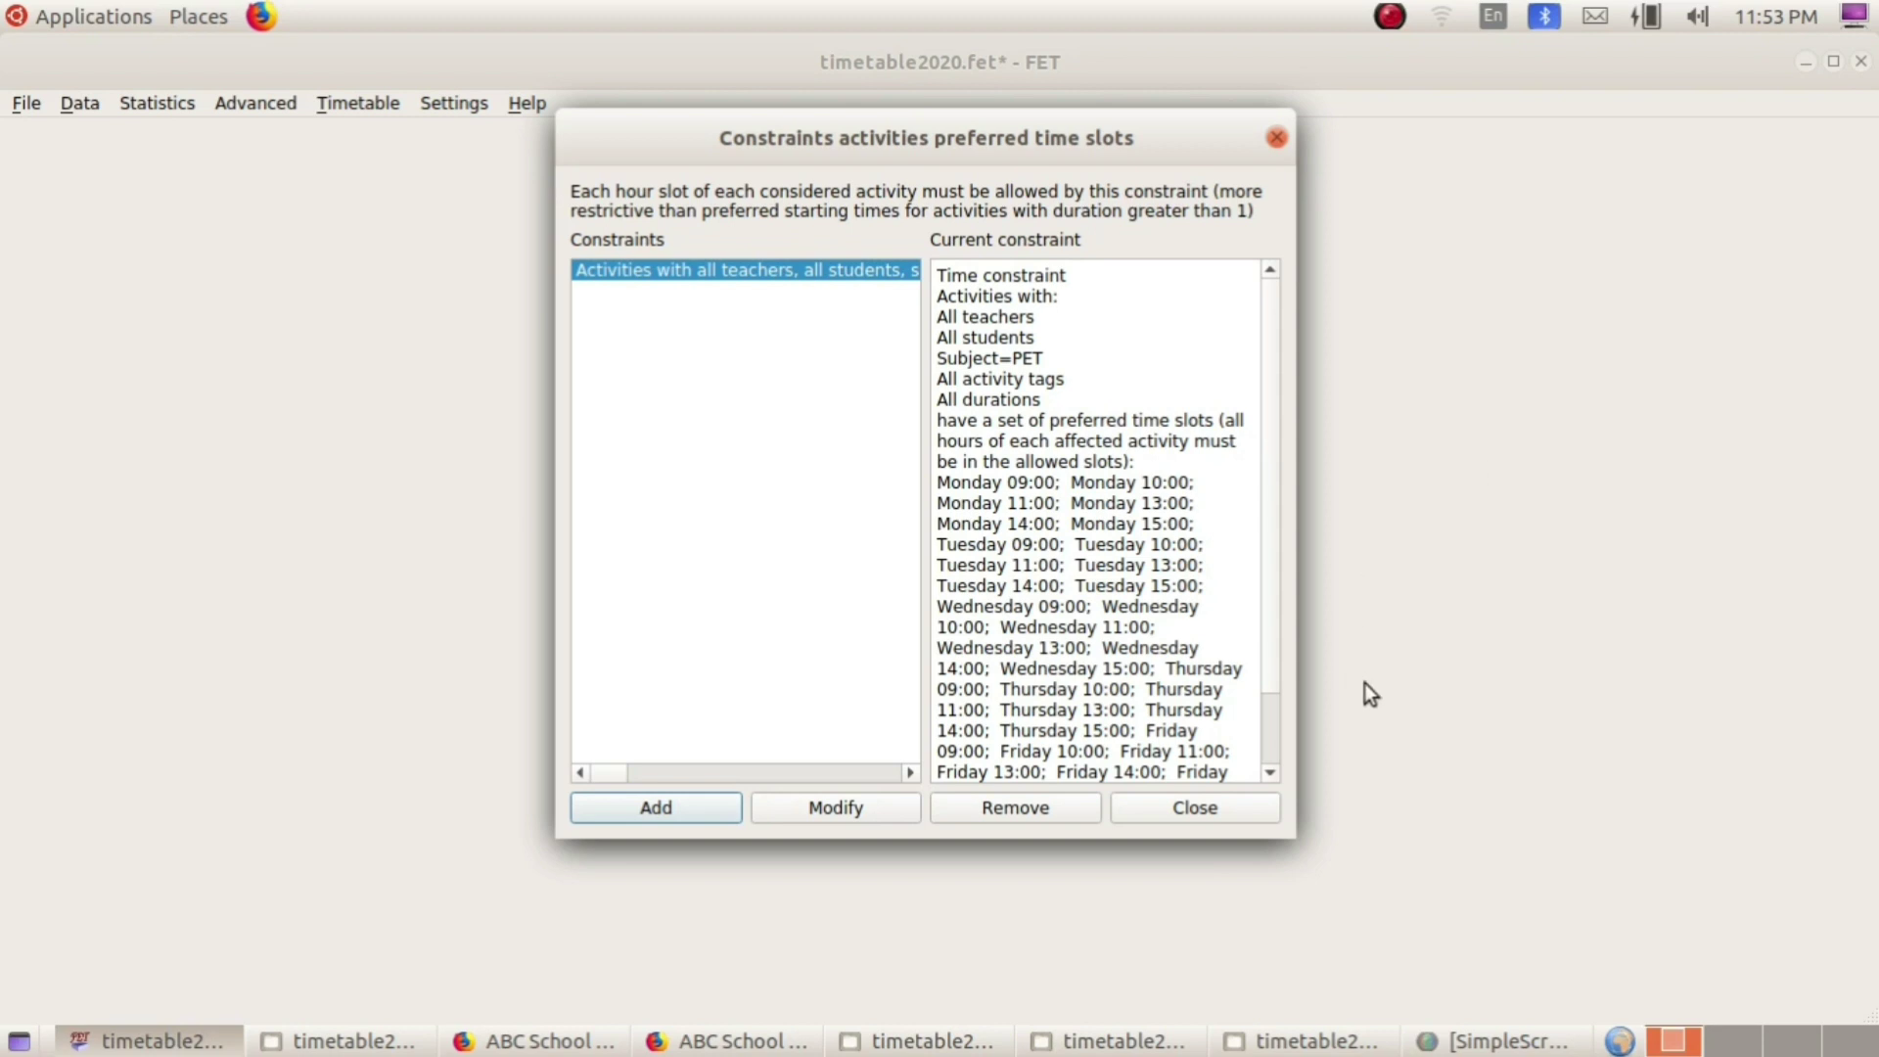
click(1194, 812)
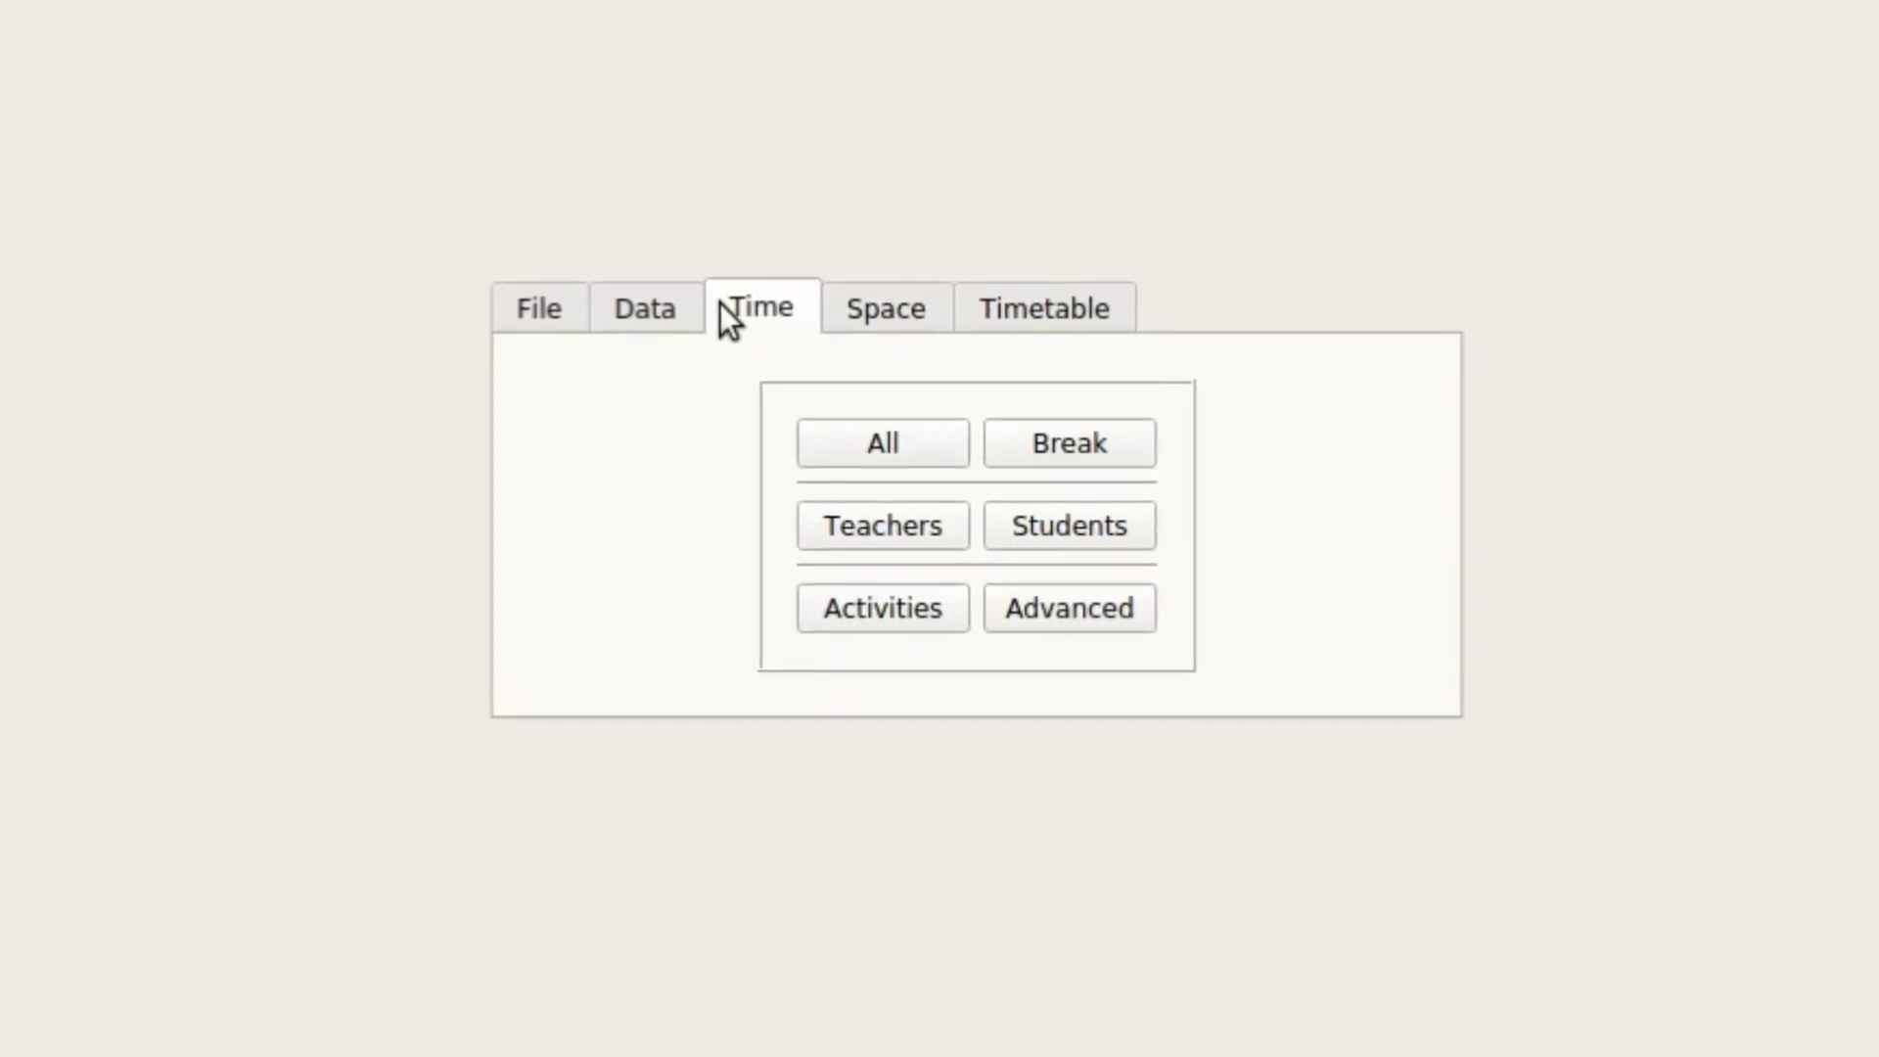
Start a new time constraint for the maximum continuous hours of all teachers
click(904, 539)
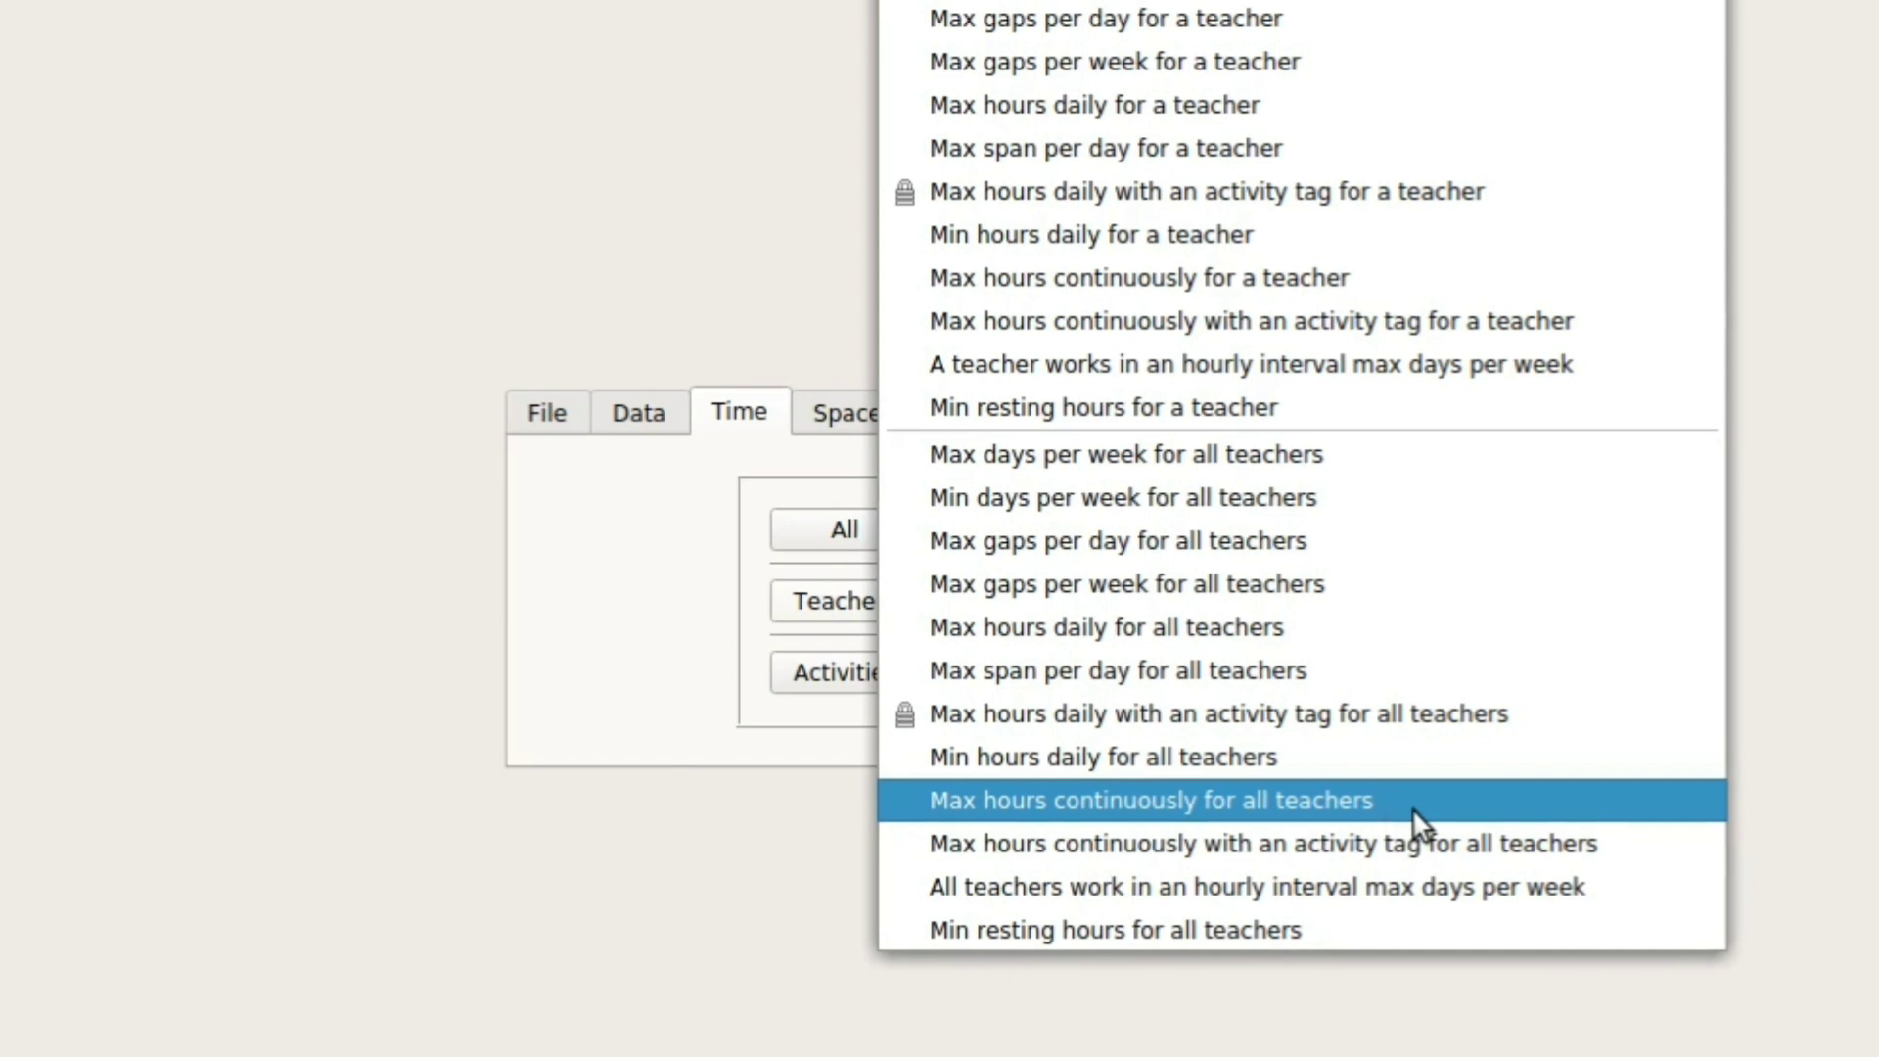
click(1412, 808)
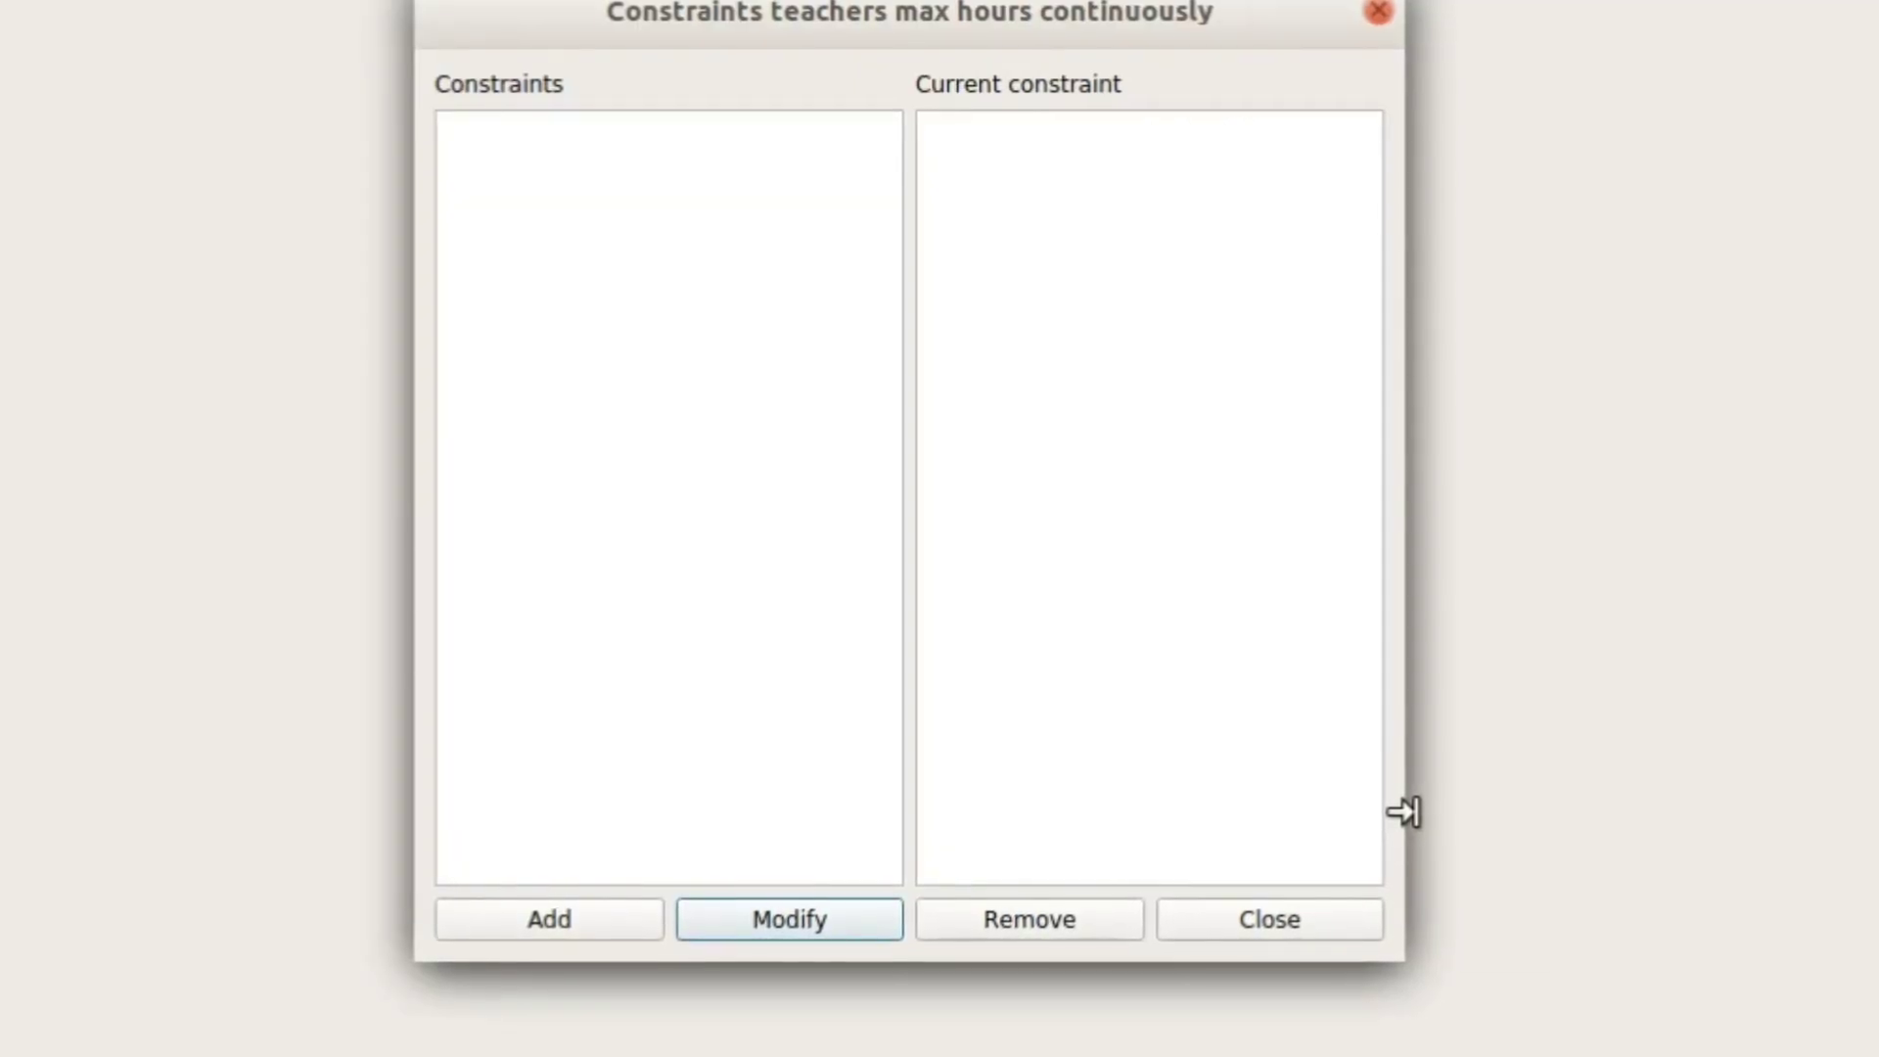
click(591, 916)
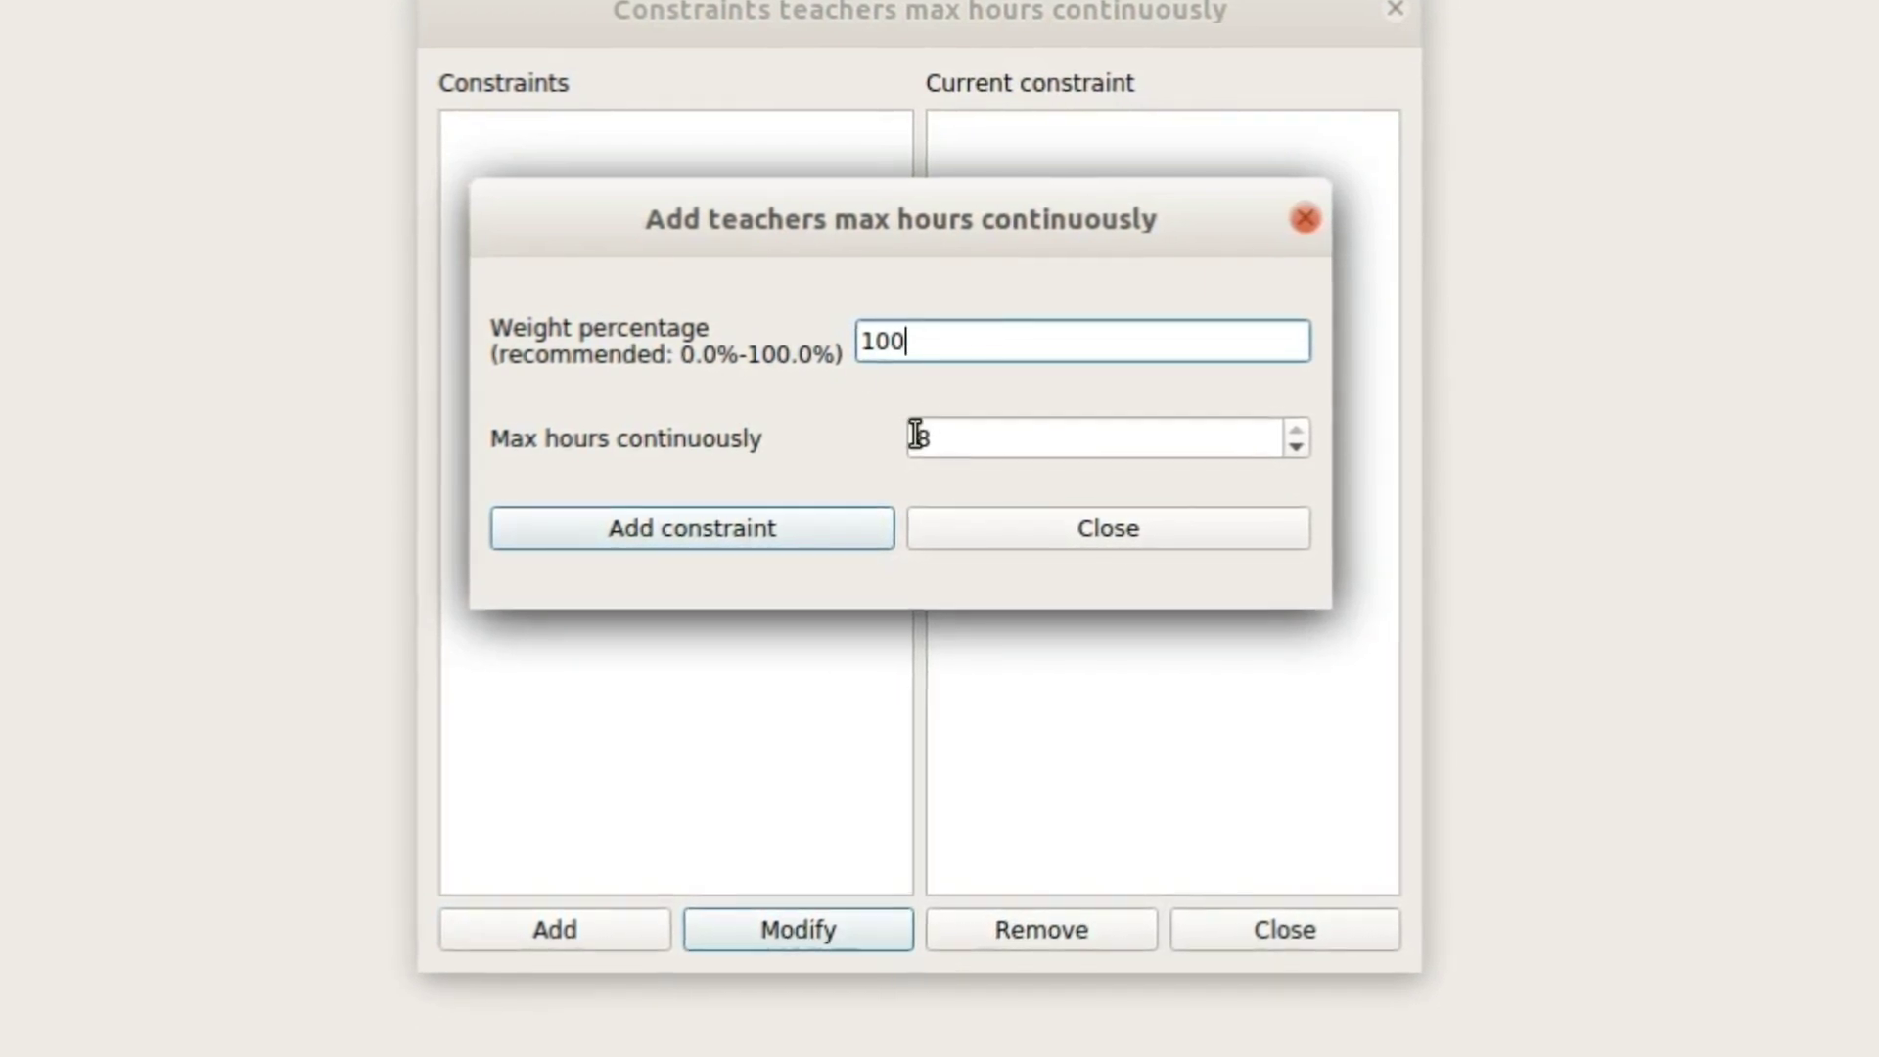
click(1302, 448)
click(1302, 447)
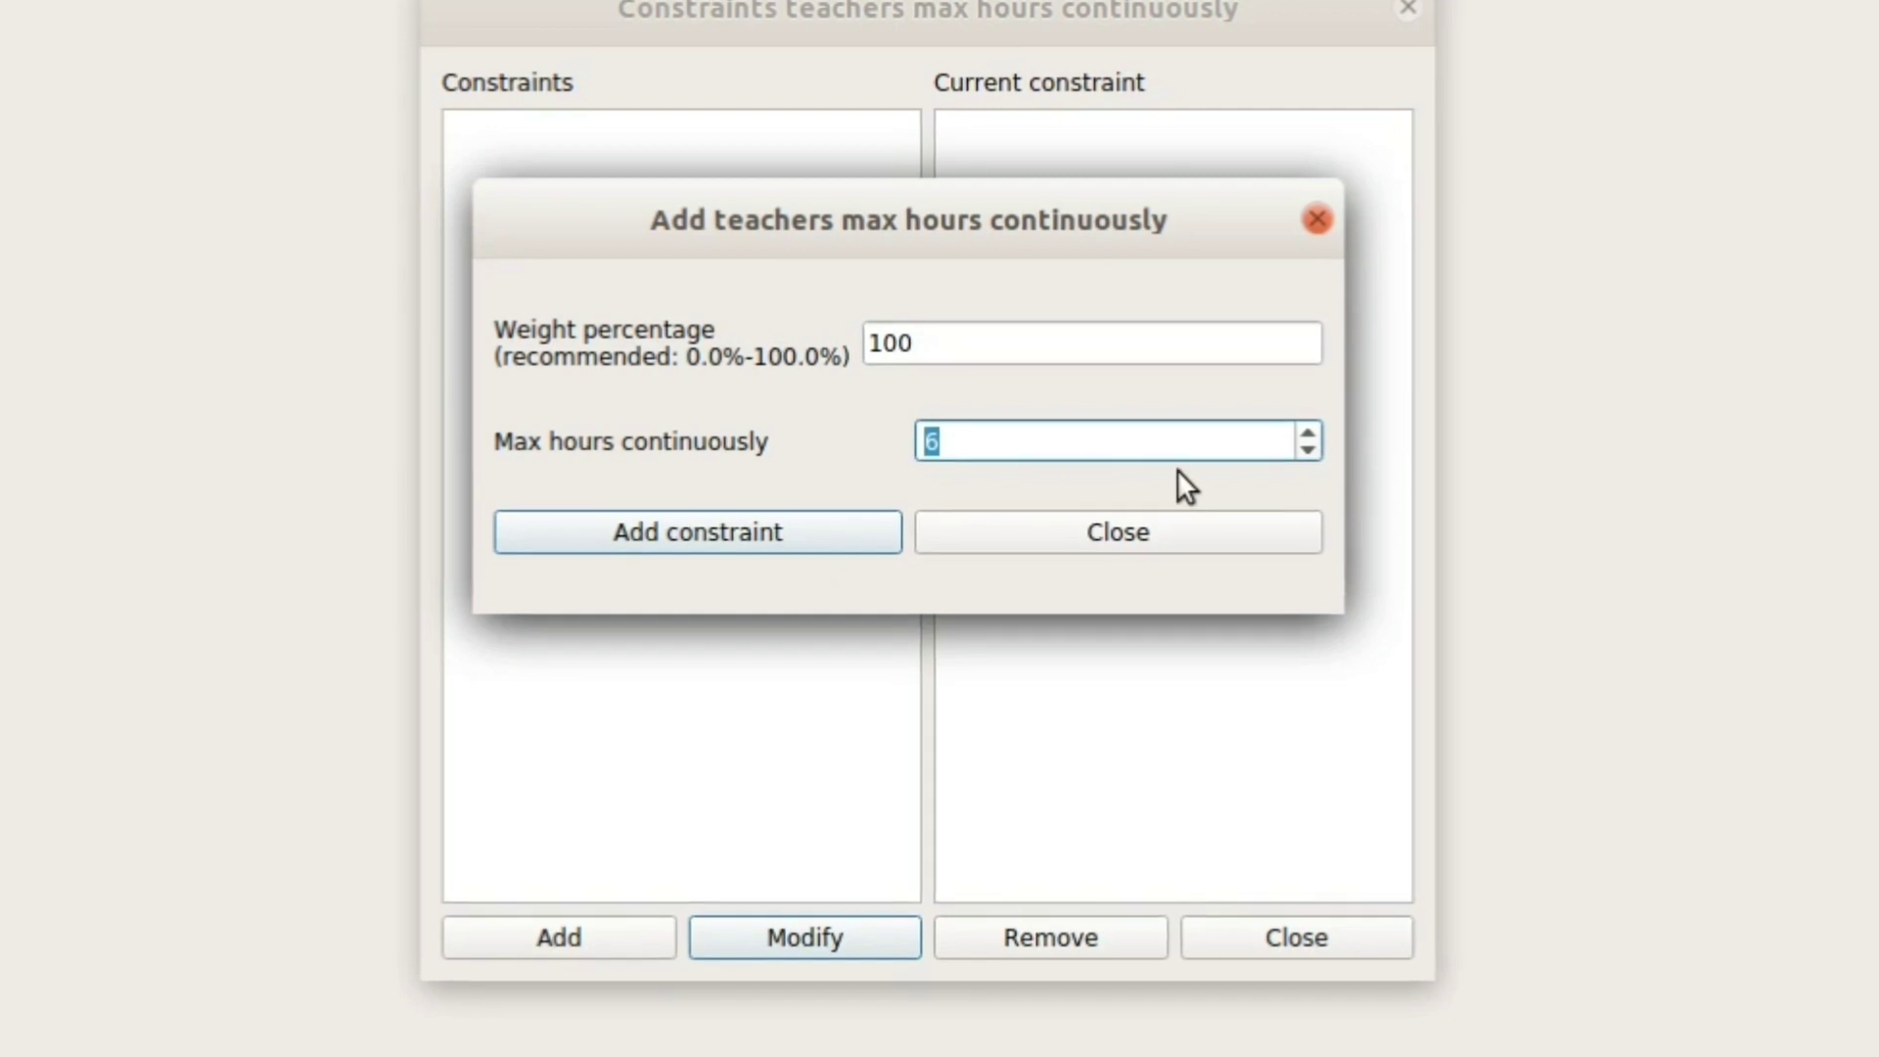
click(1310, 433)
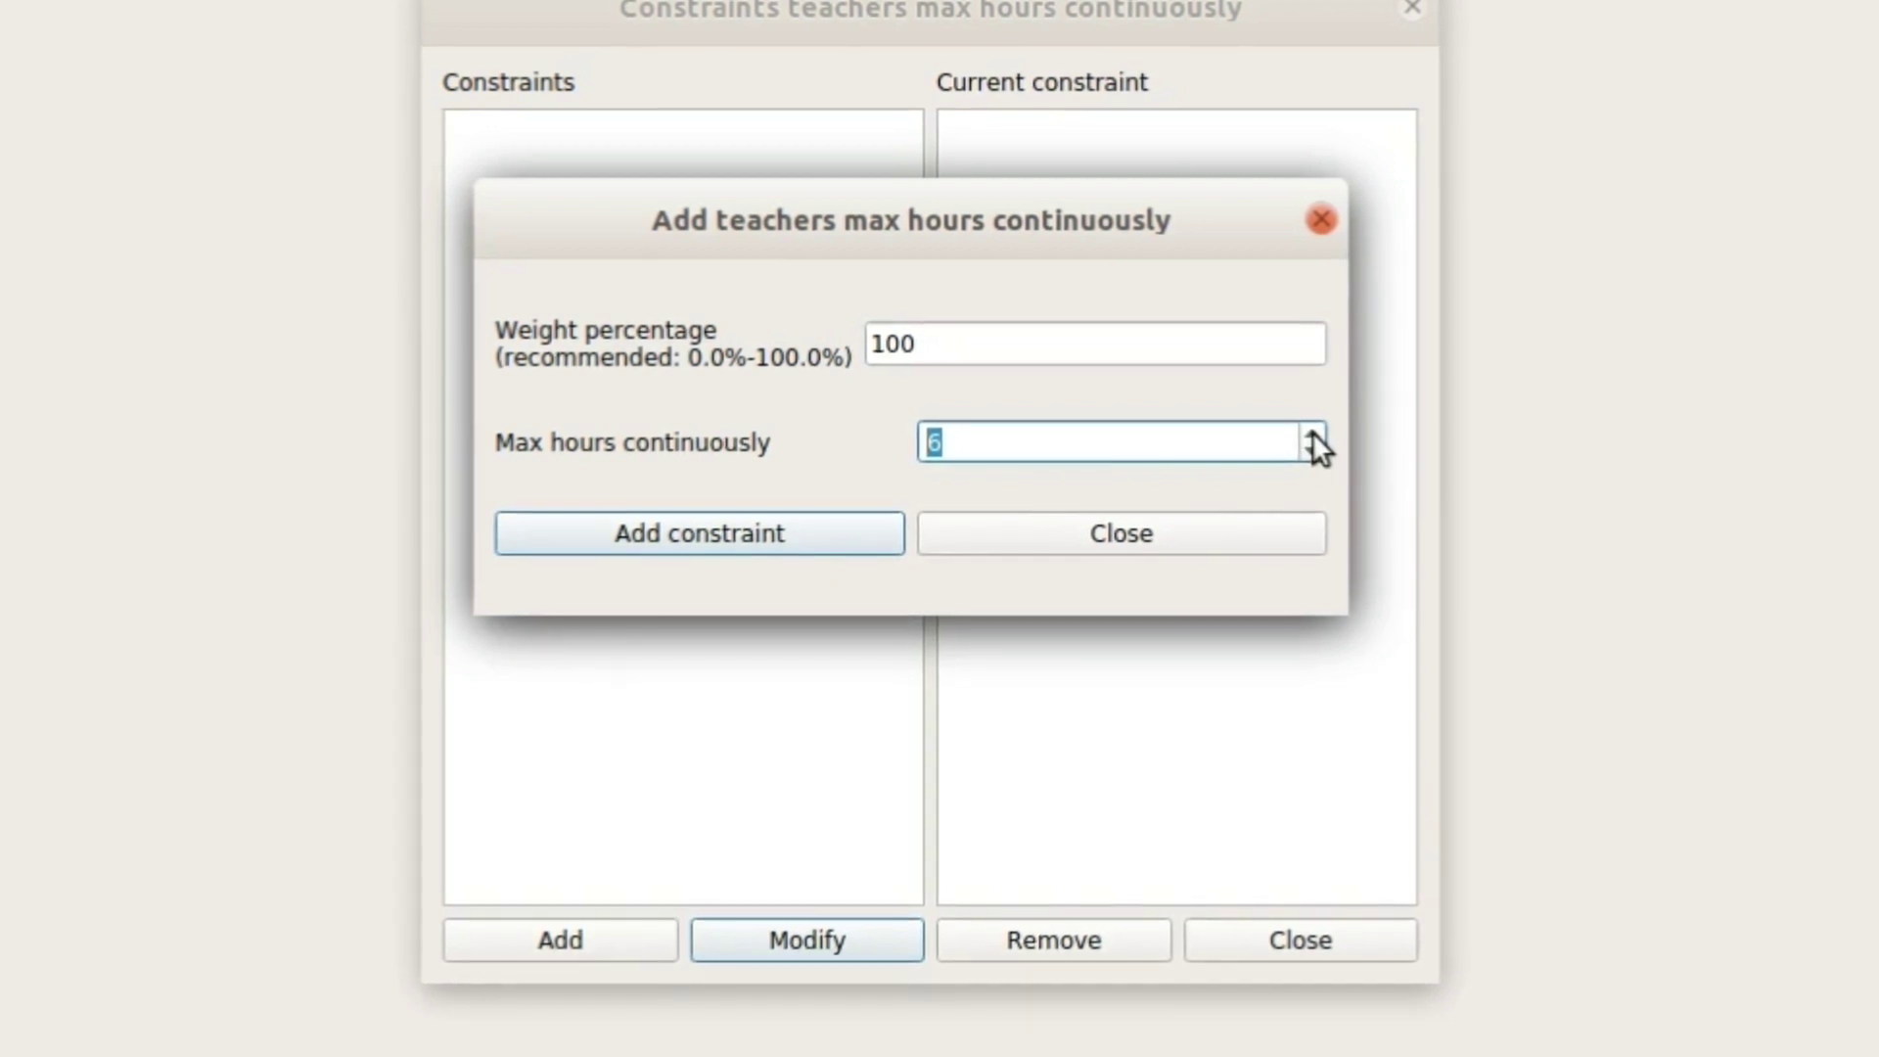
click(1313, 430)
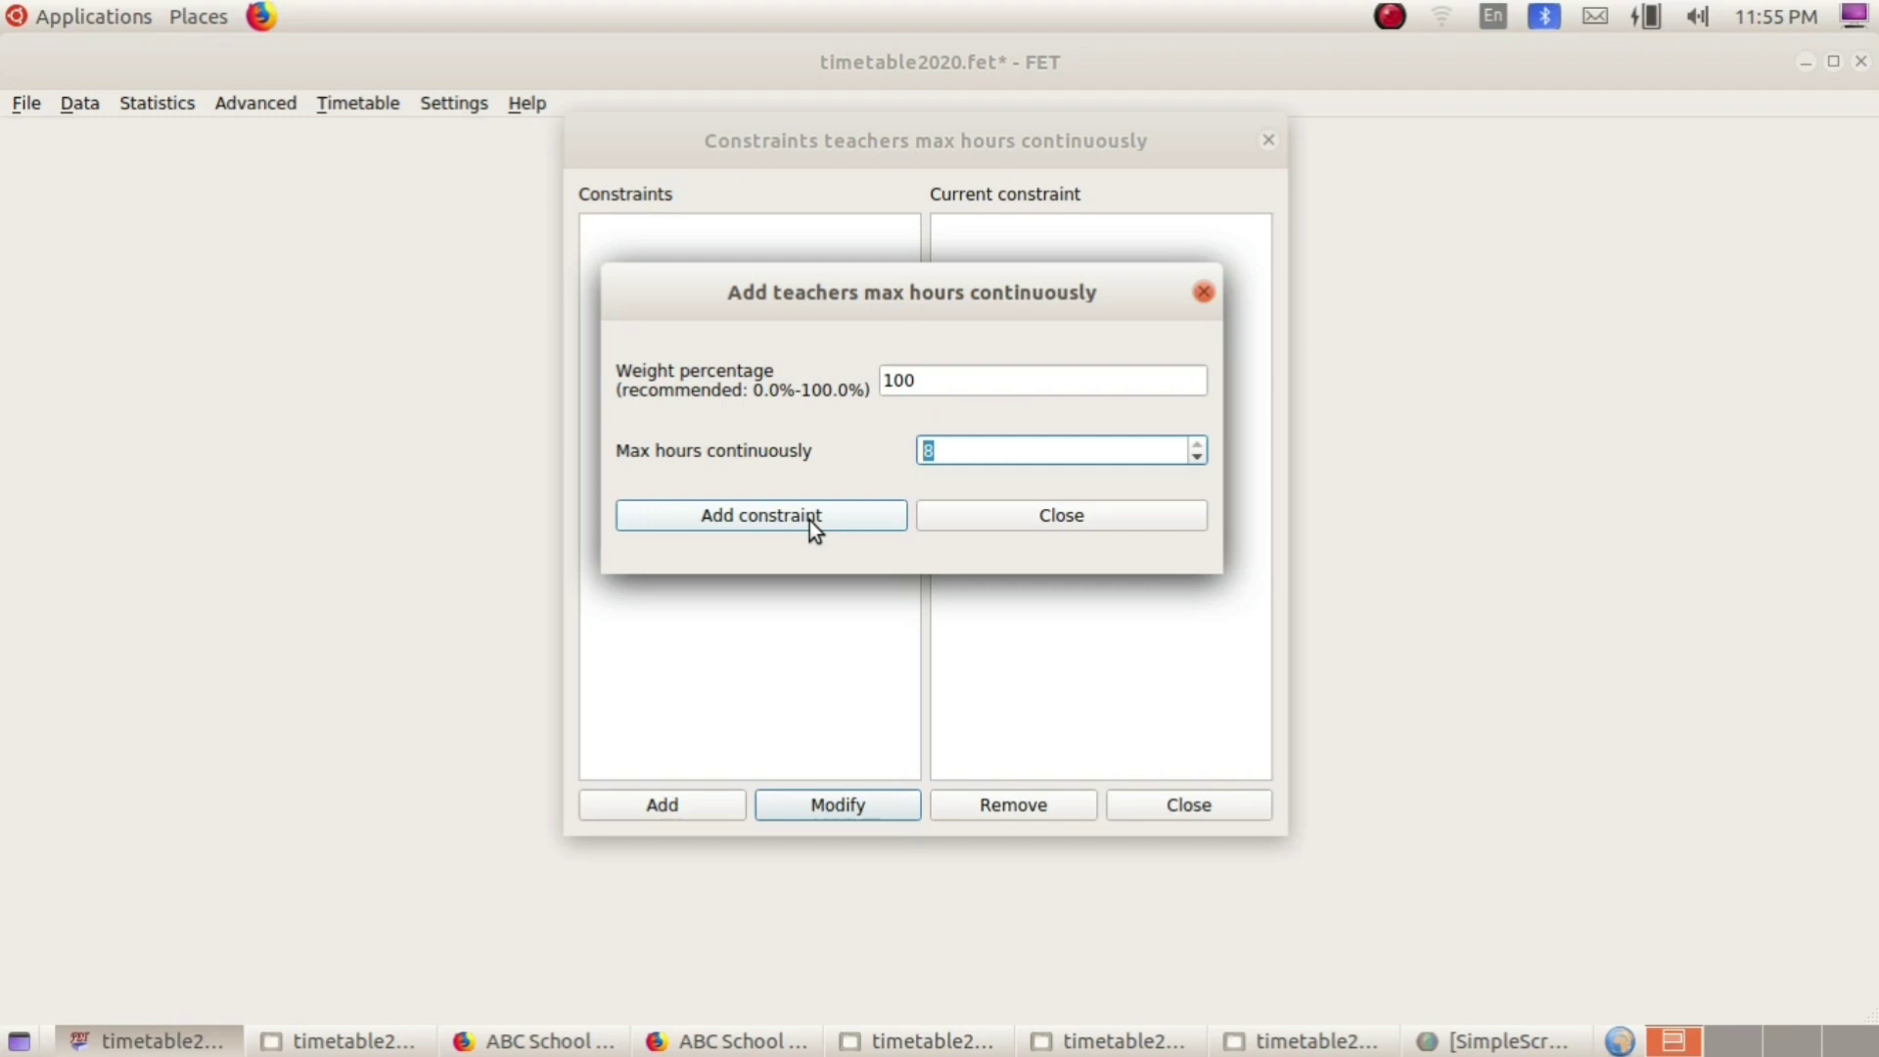
Add the all-teachers constraint with max 8 hours continuously and weight 100, and close the constraint dialogs
click(810, 522)
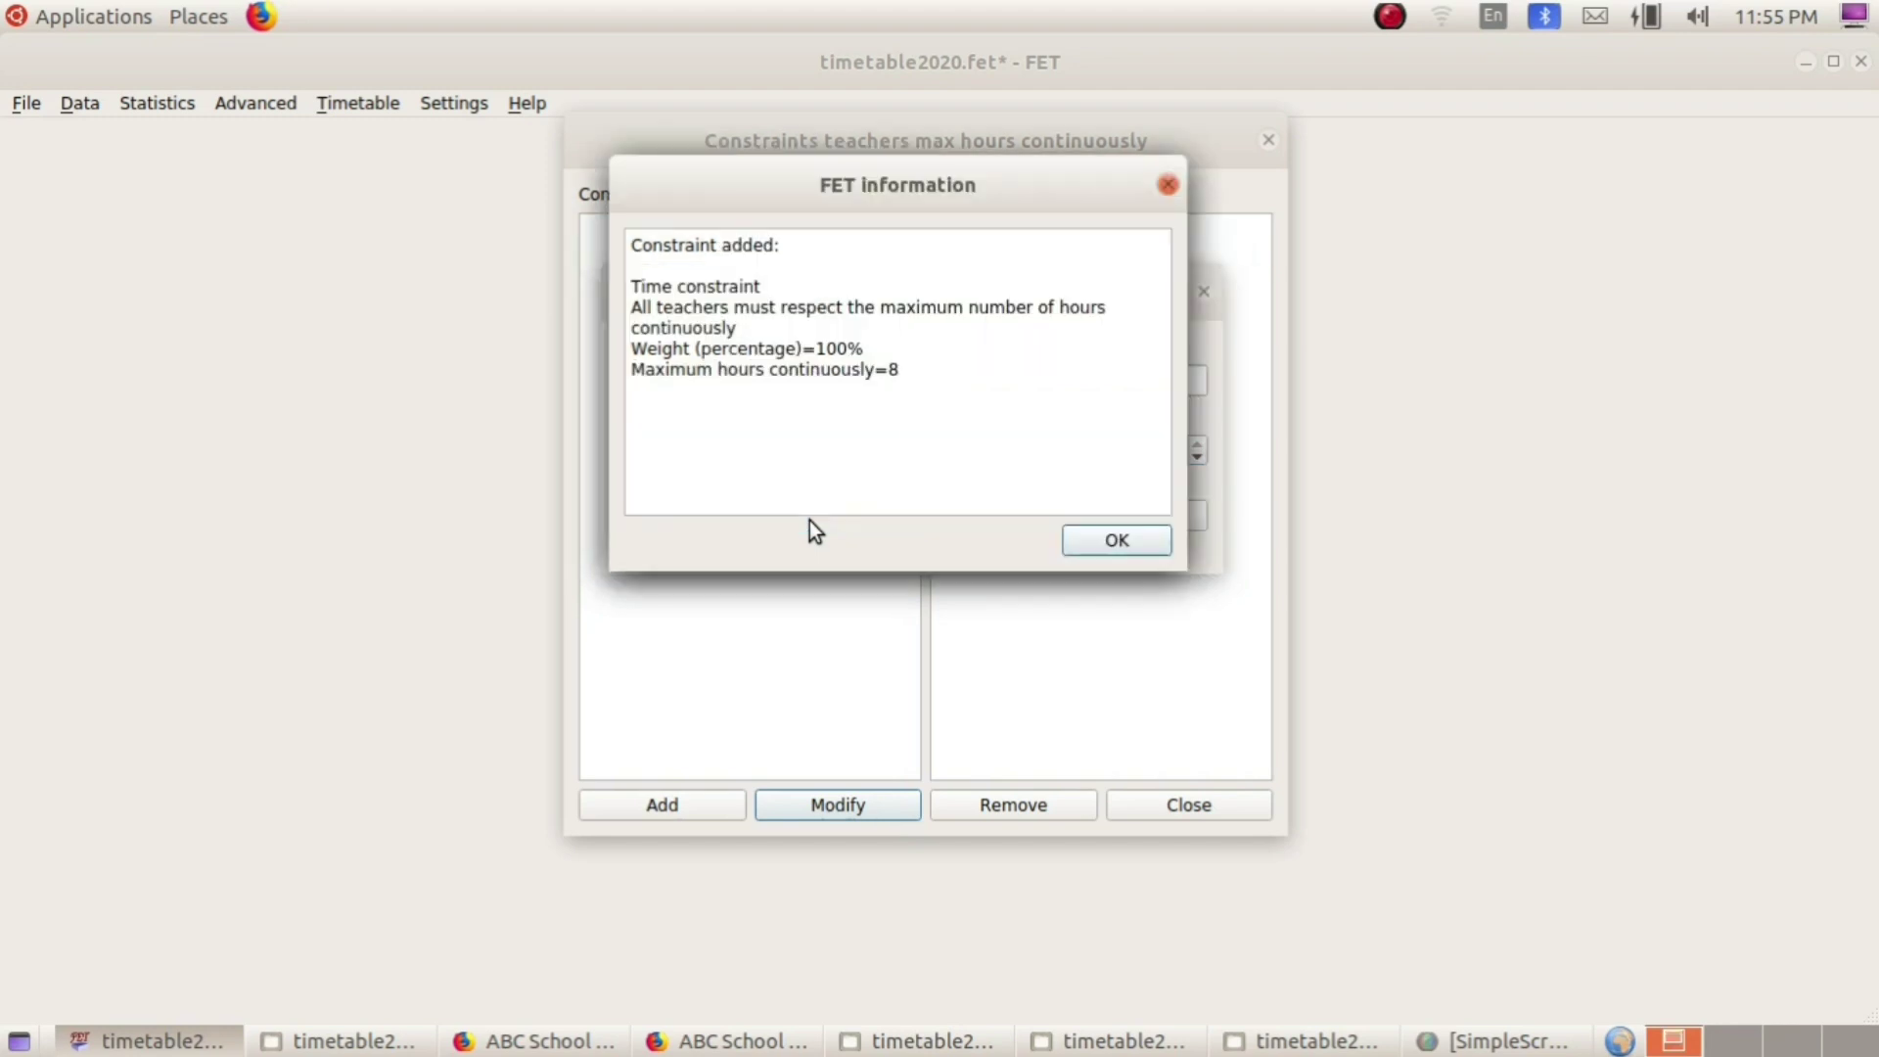
click(1147, 540)
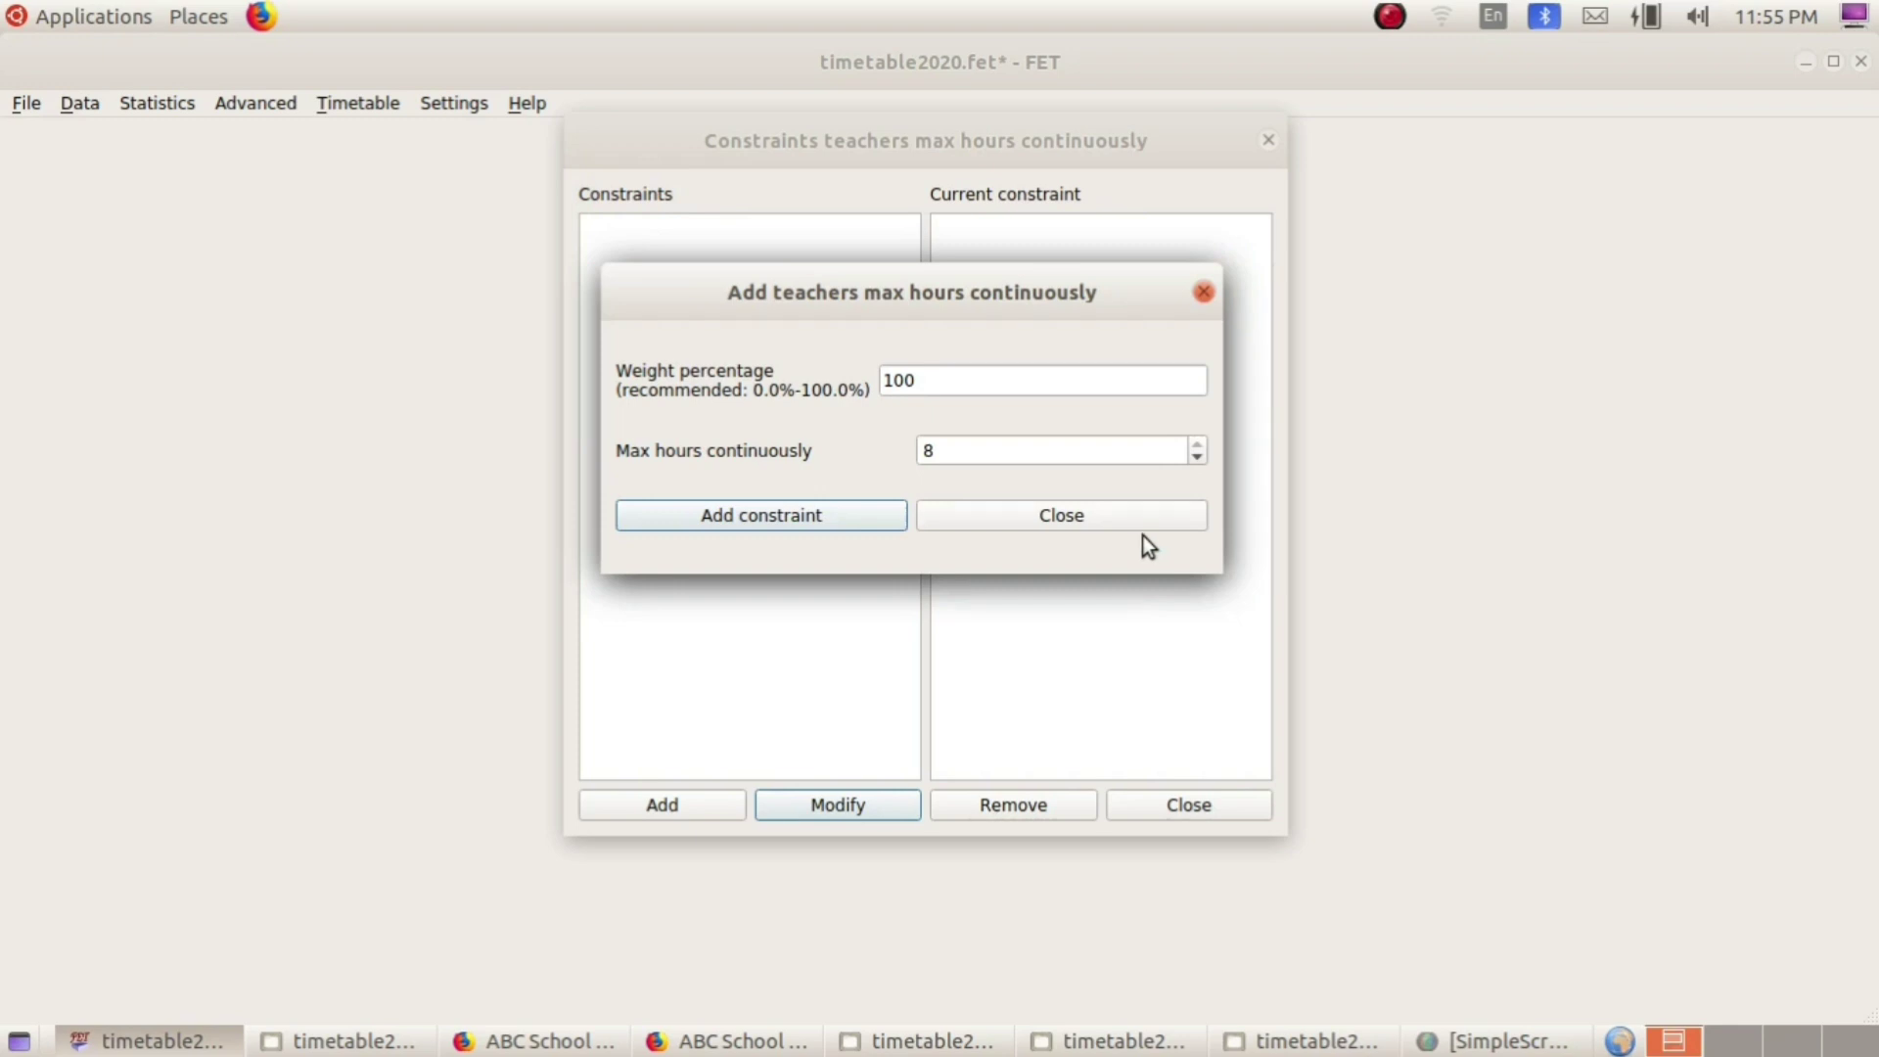
click(1130, 522)
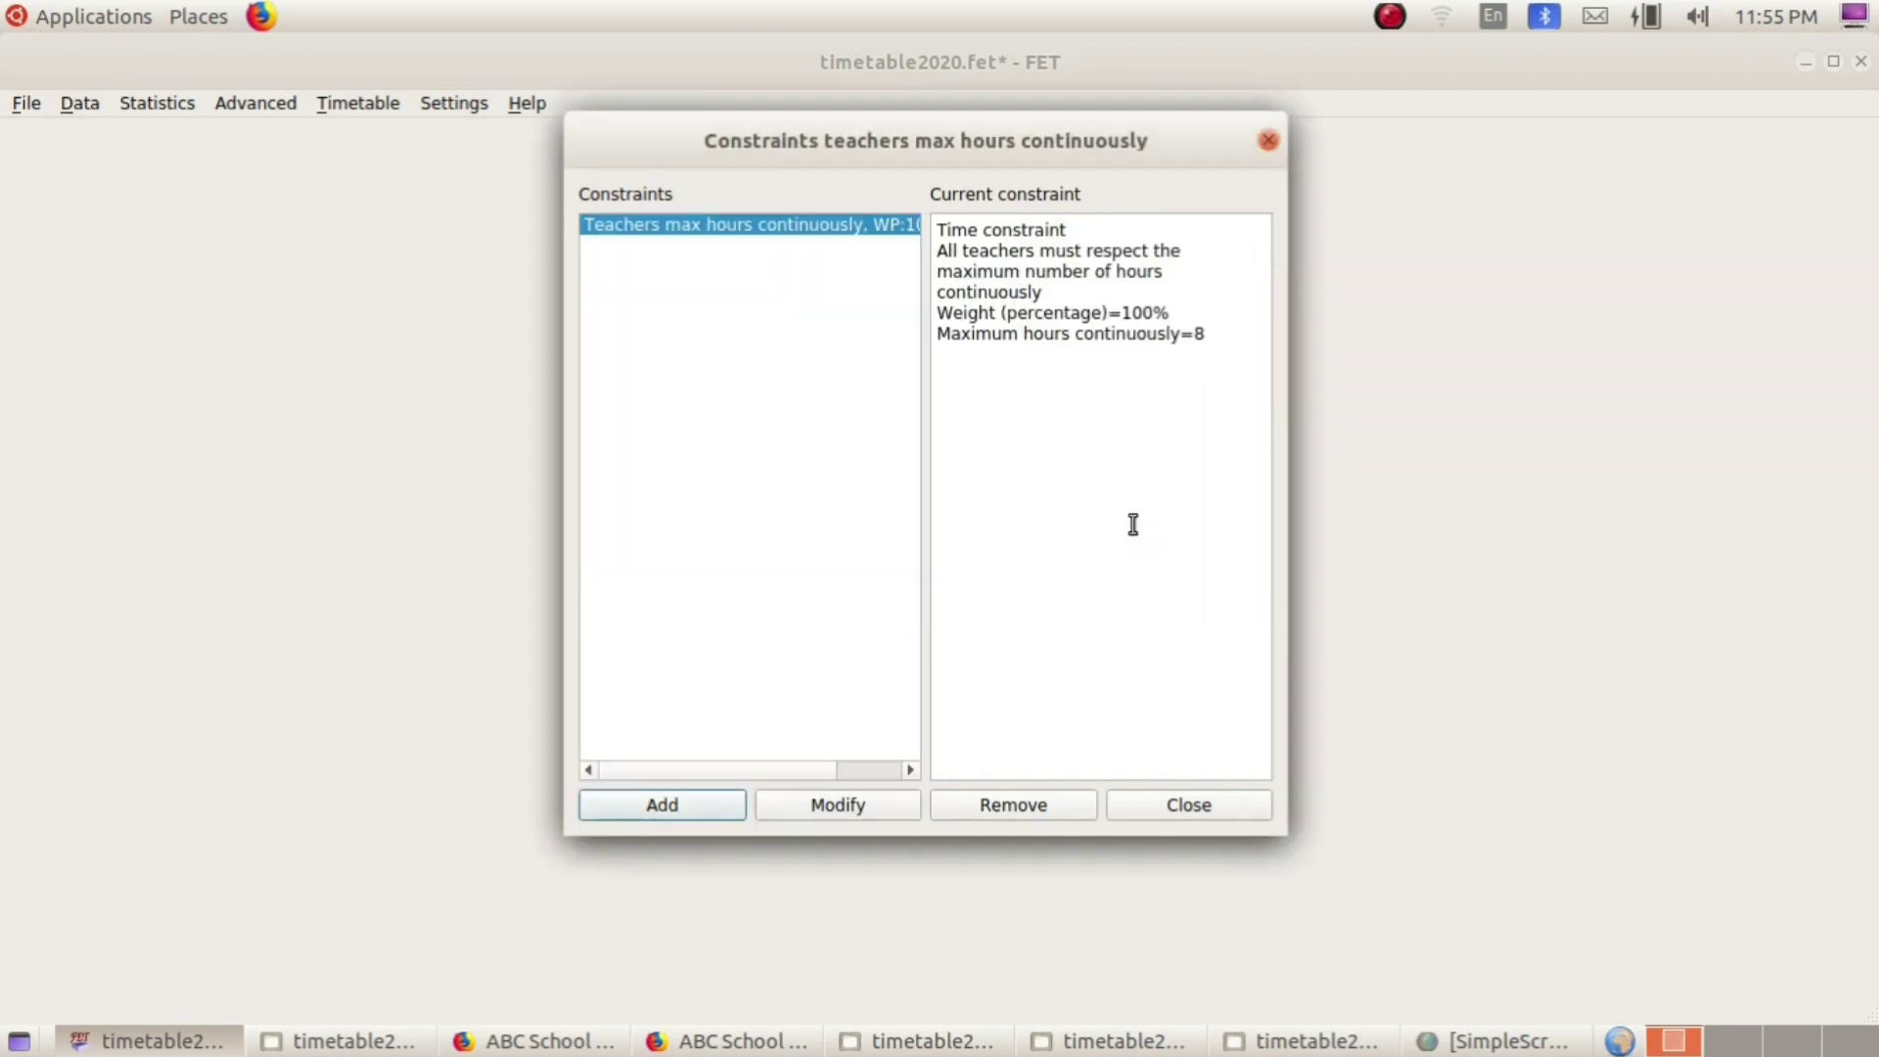
click(1170, 803)
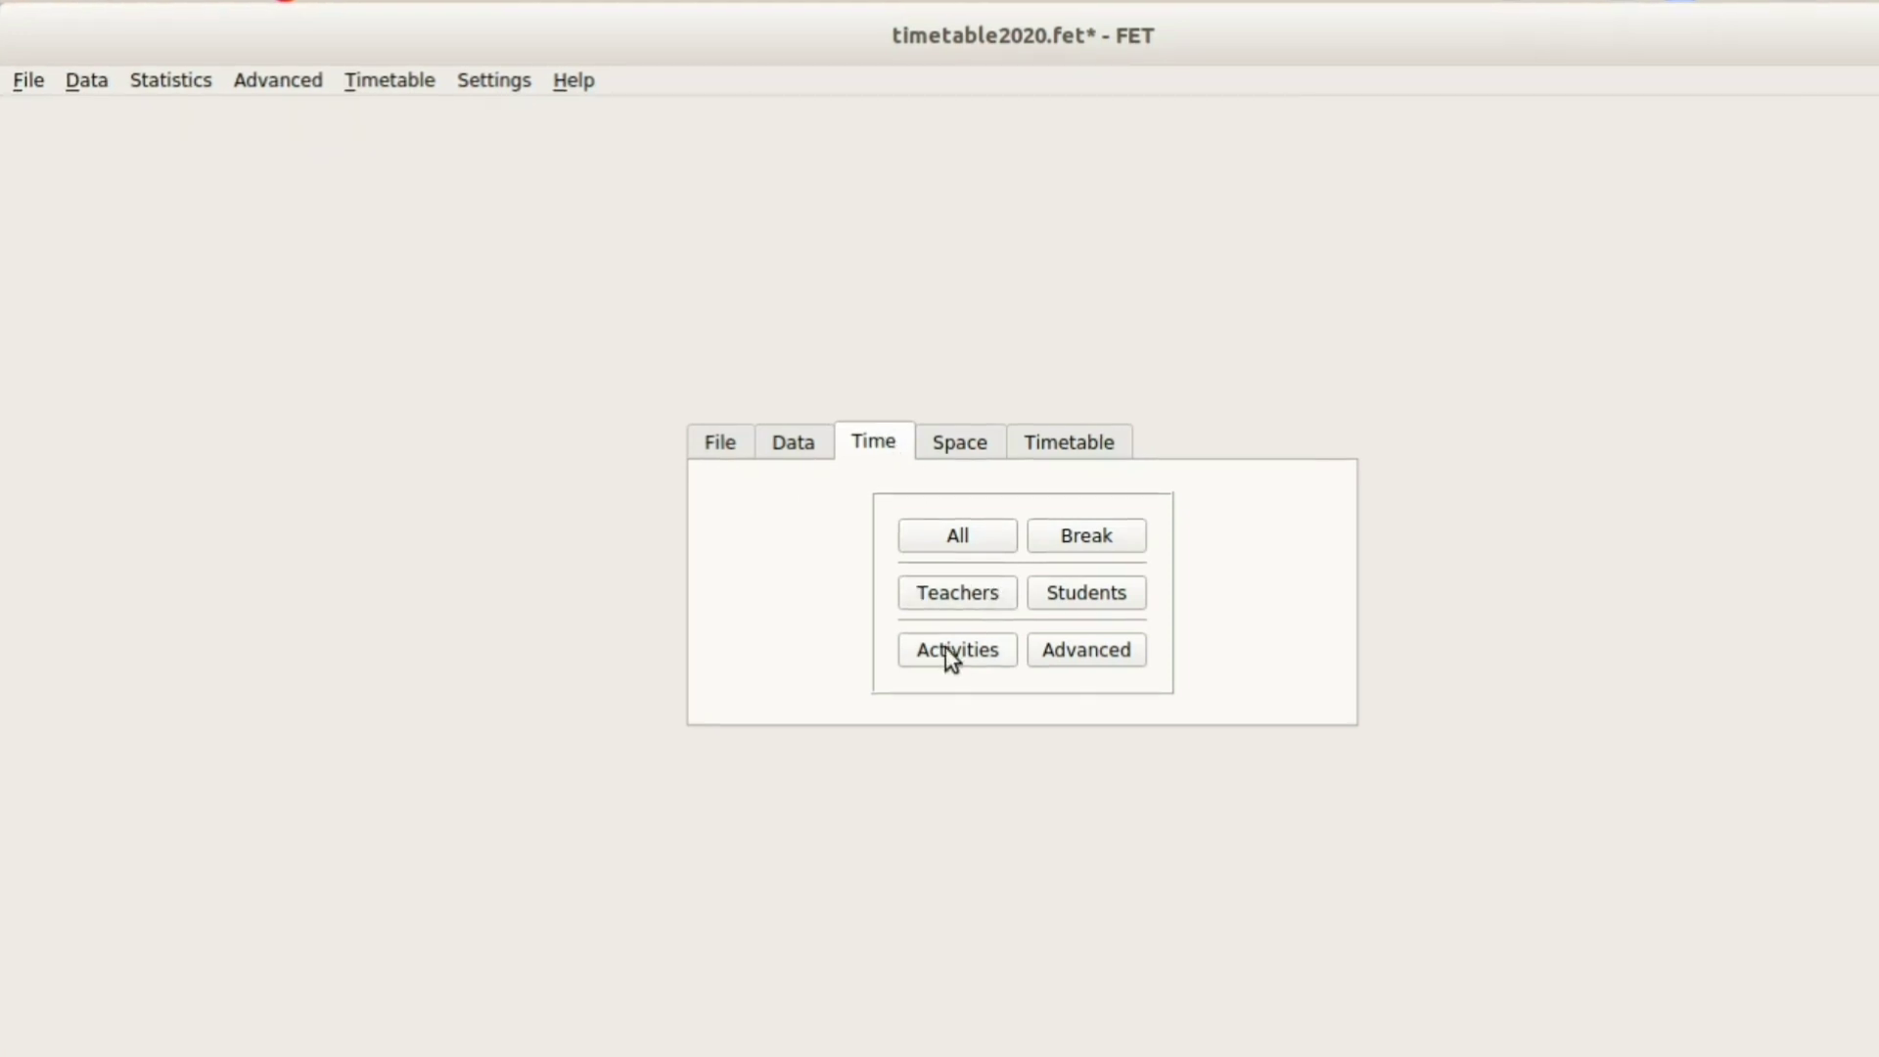
Start another new constraint giving a set of activities a set of preferred time slots
click(980, 599)
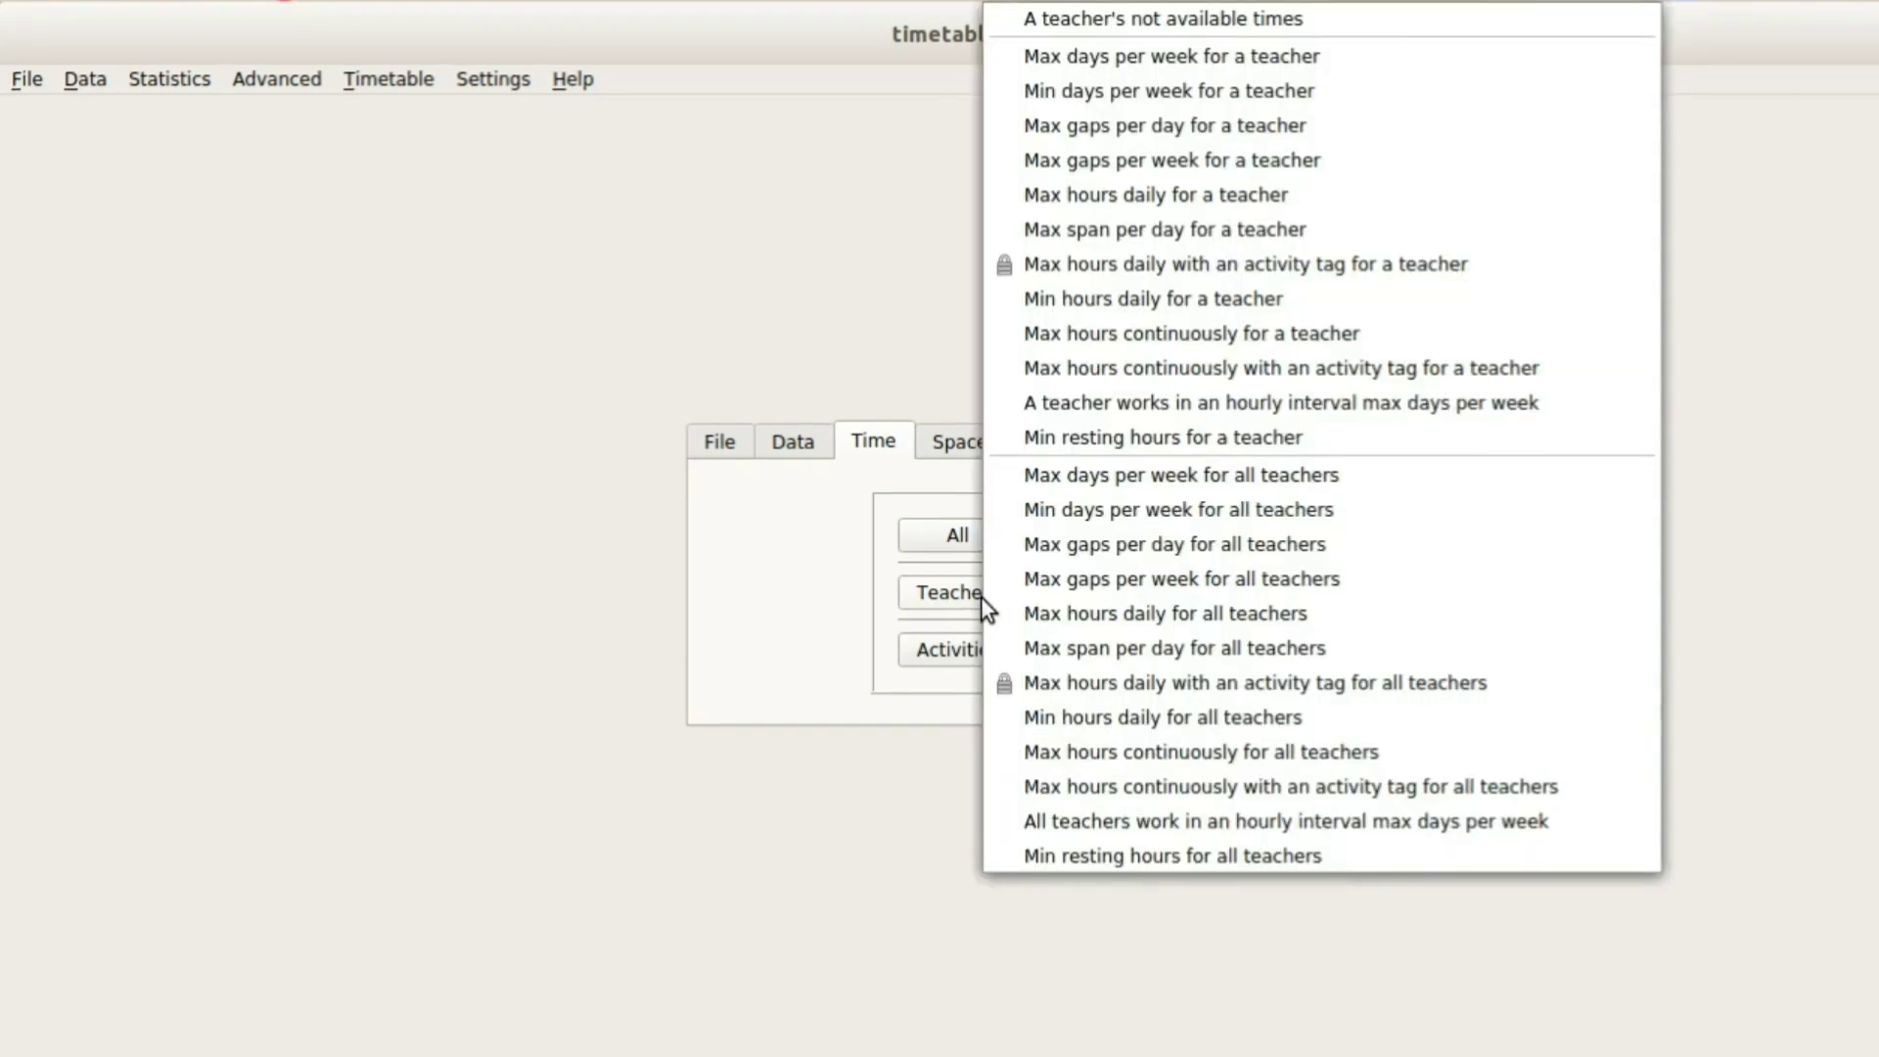
click(923, 642)
click(923, 643)
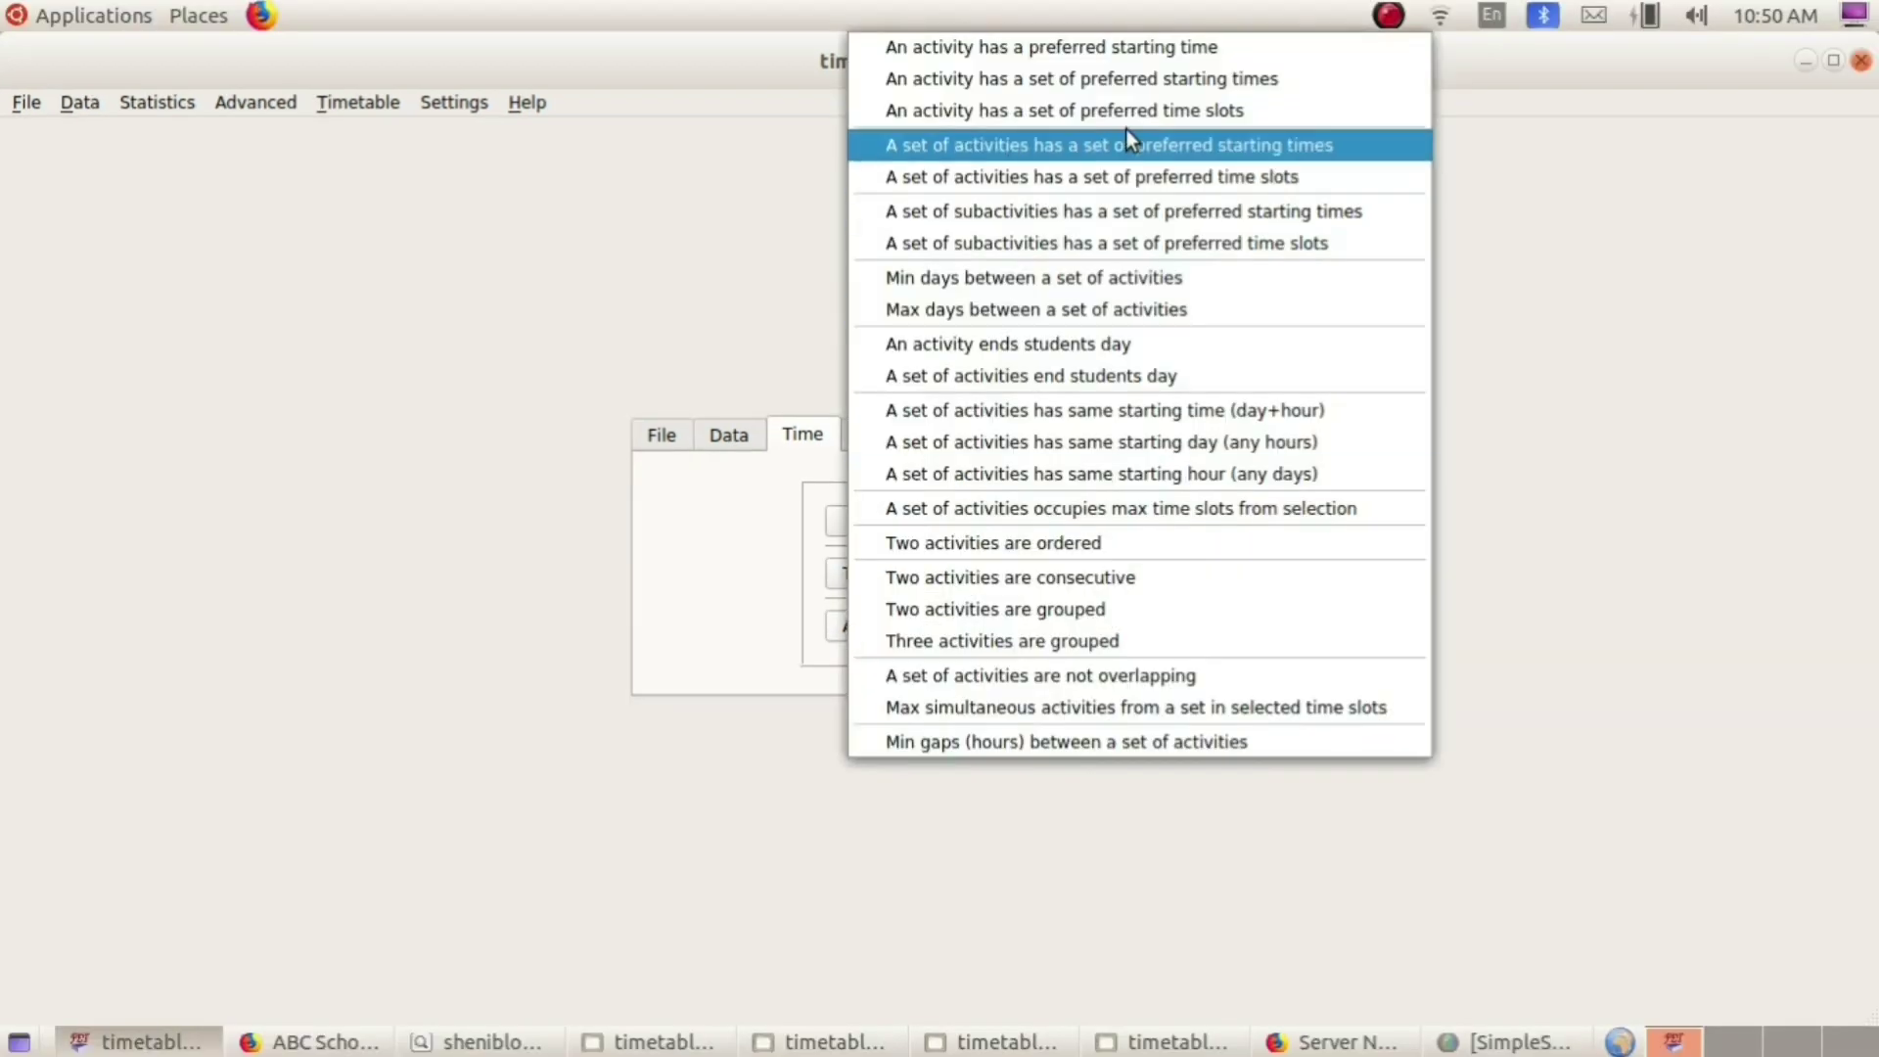
click(1067, 183)
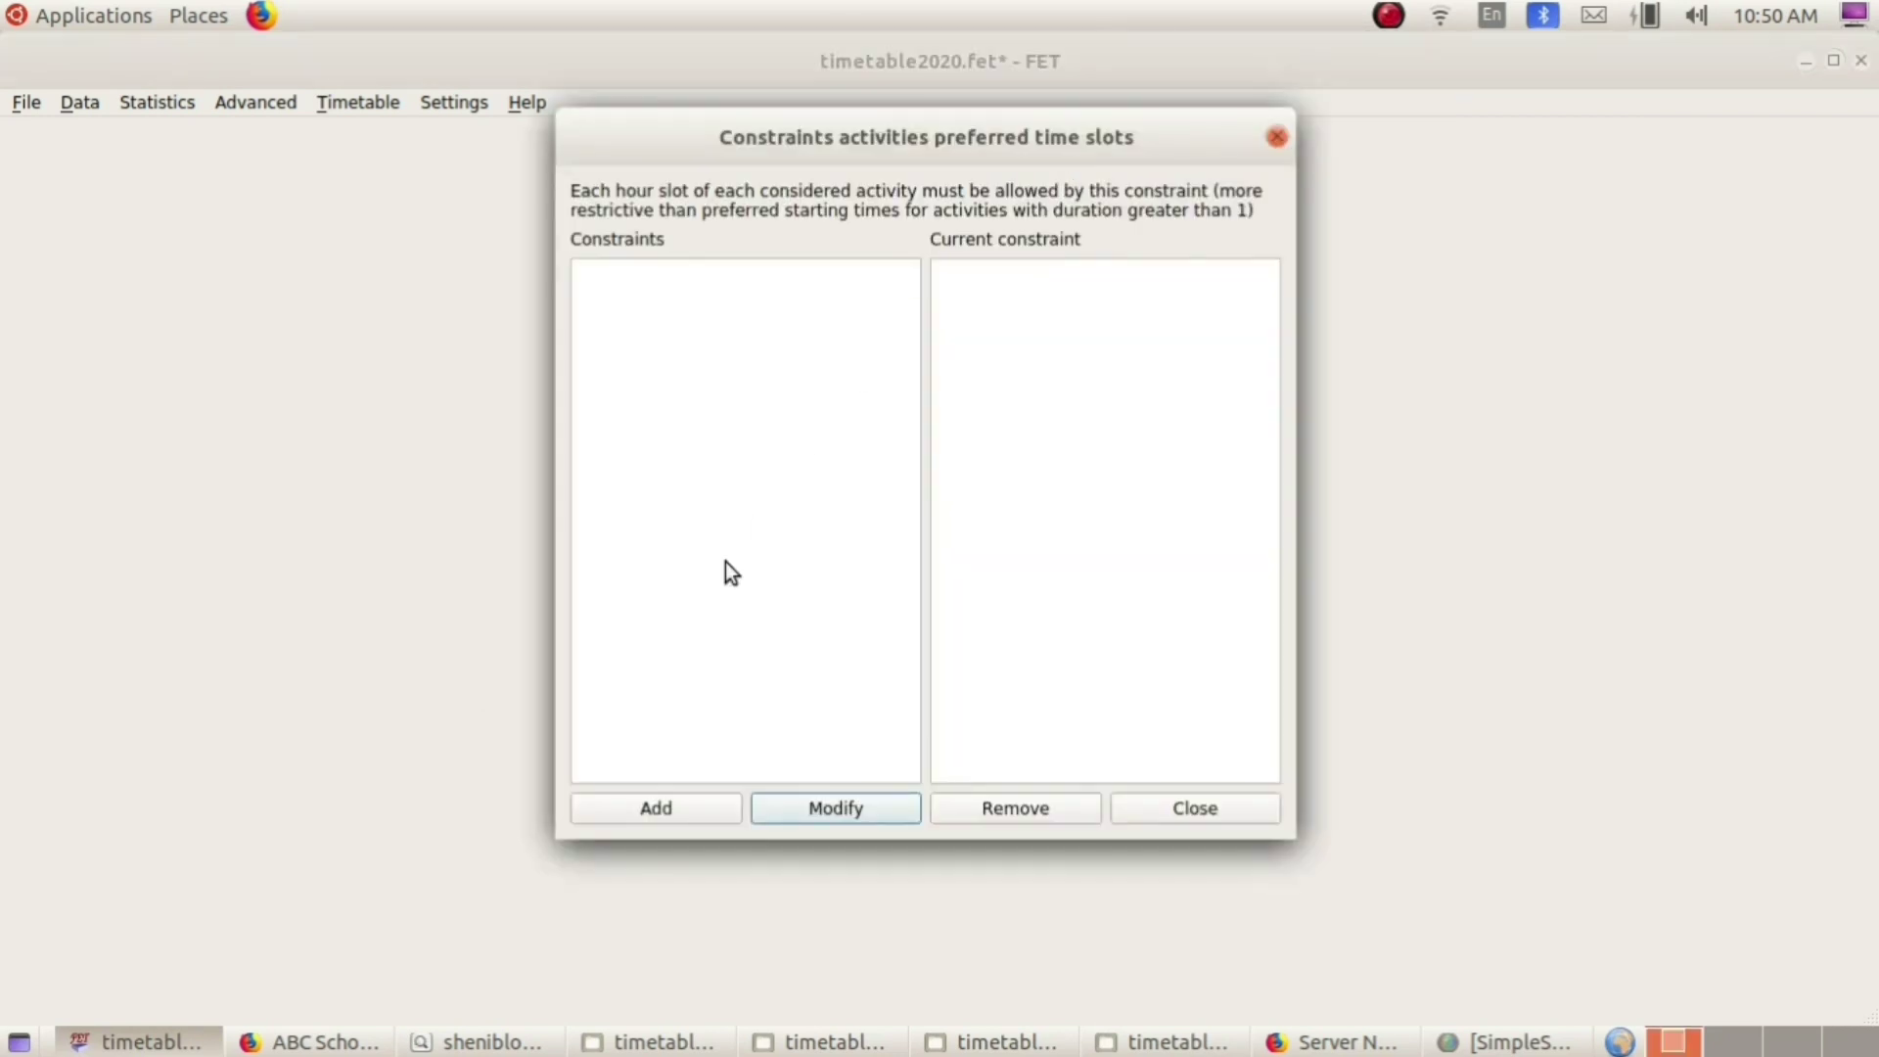
click(660, 806)
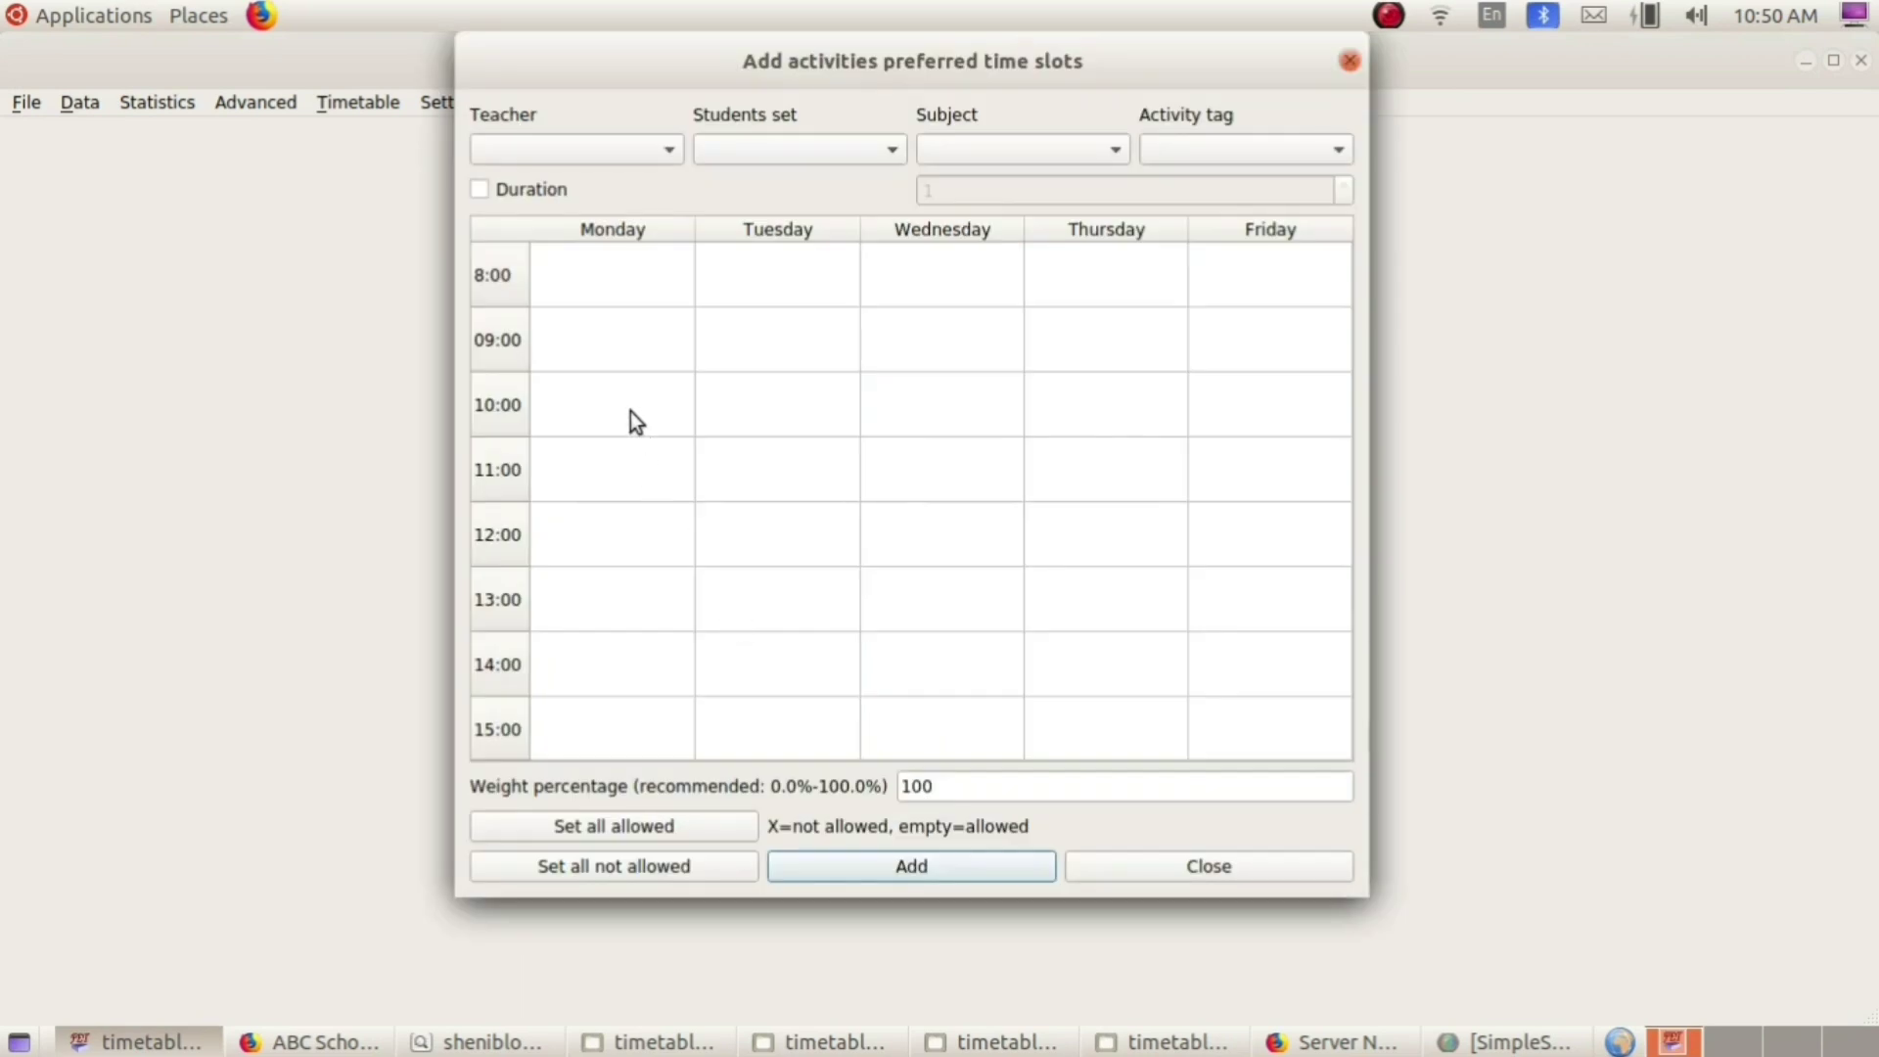
Restrict the new time slots constraint to teacher PRD, students set 9 A and subject Maths
click(665, 157)
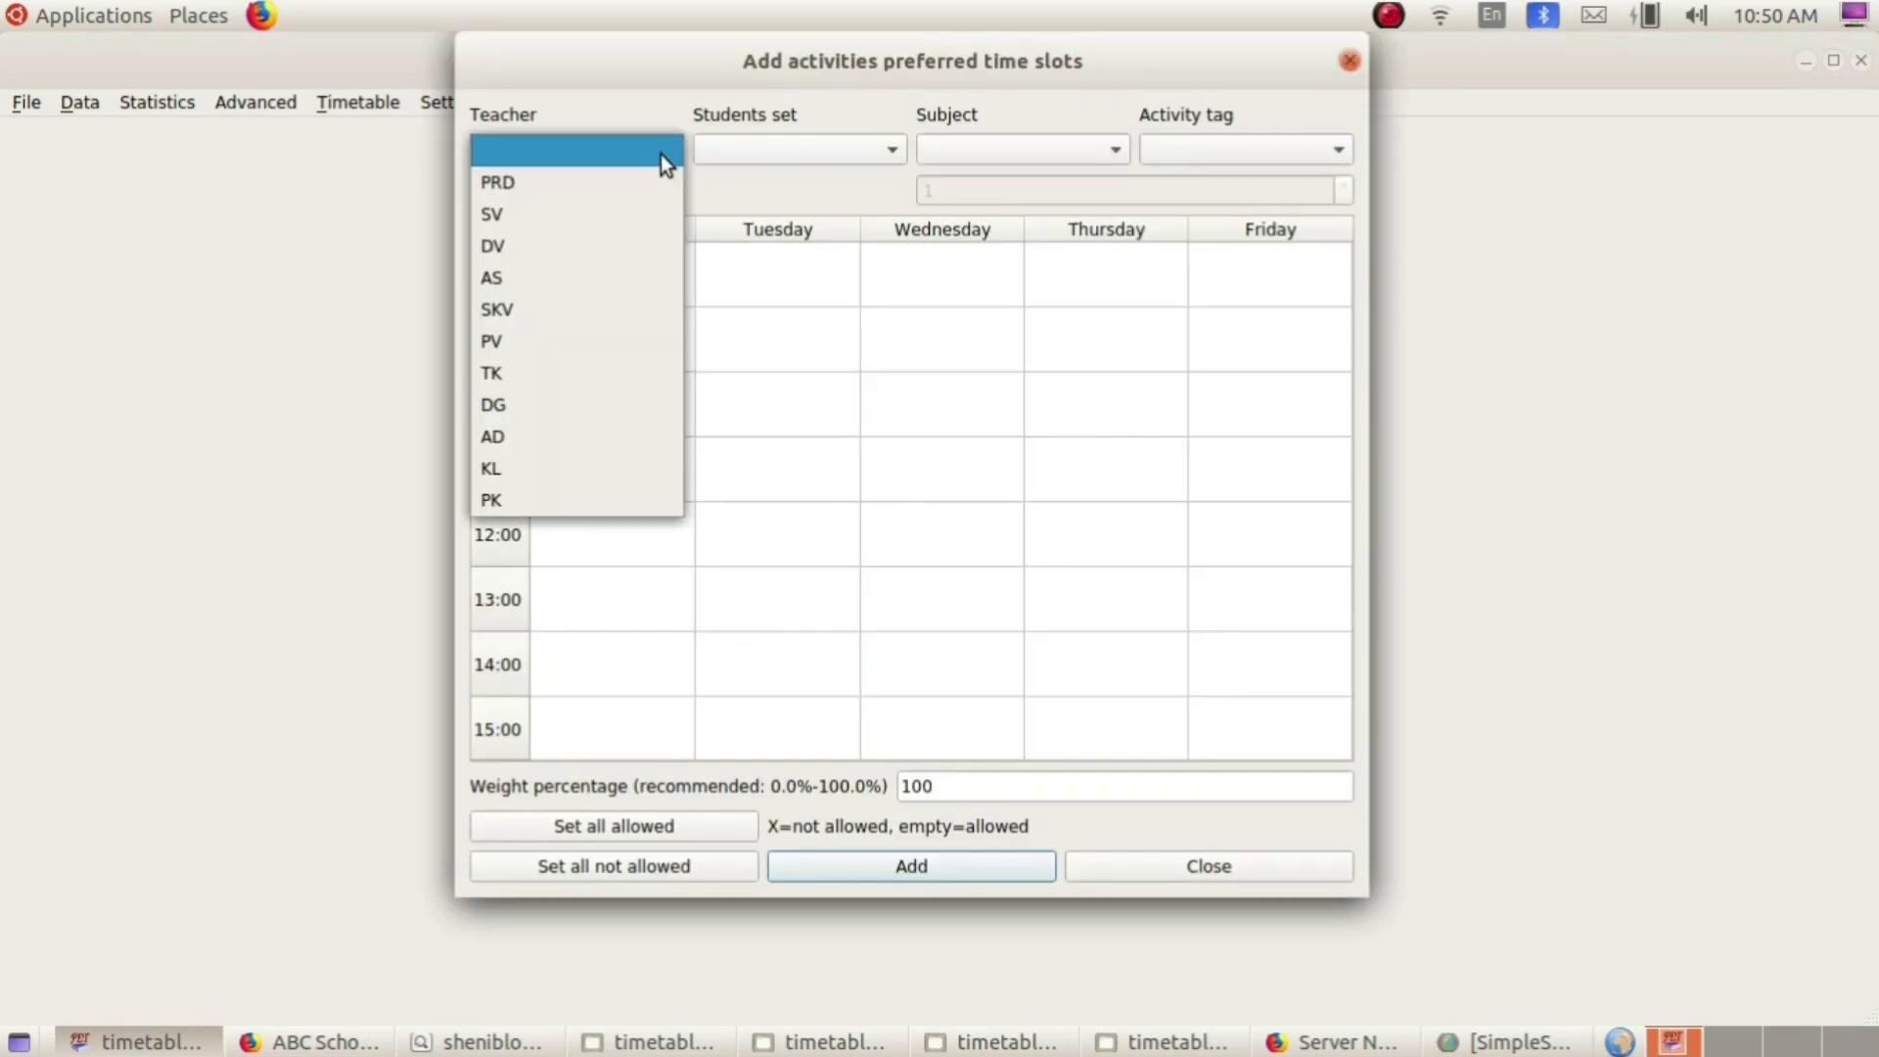
click(610, 181)
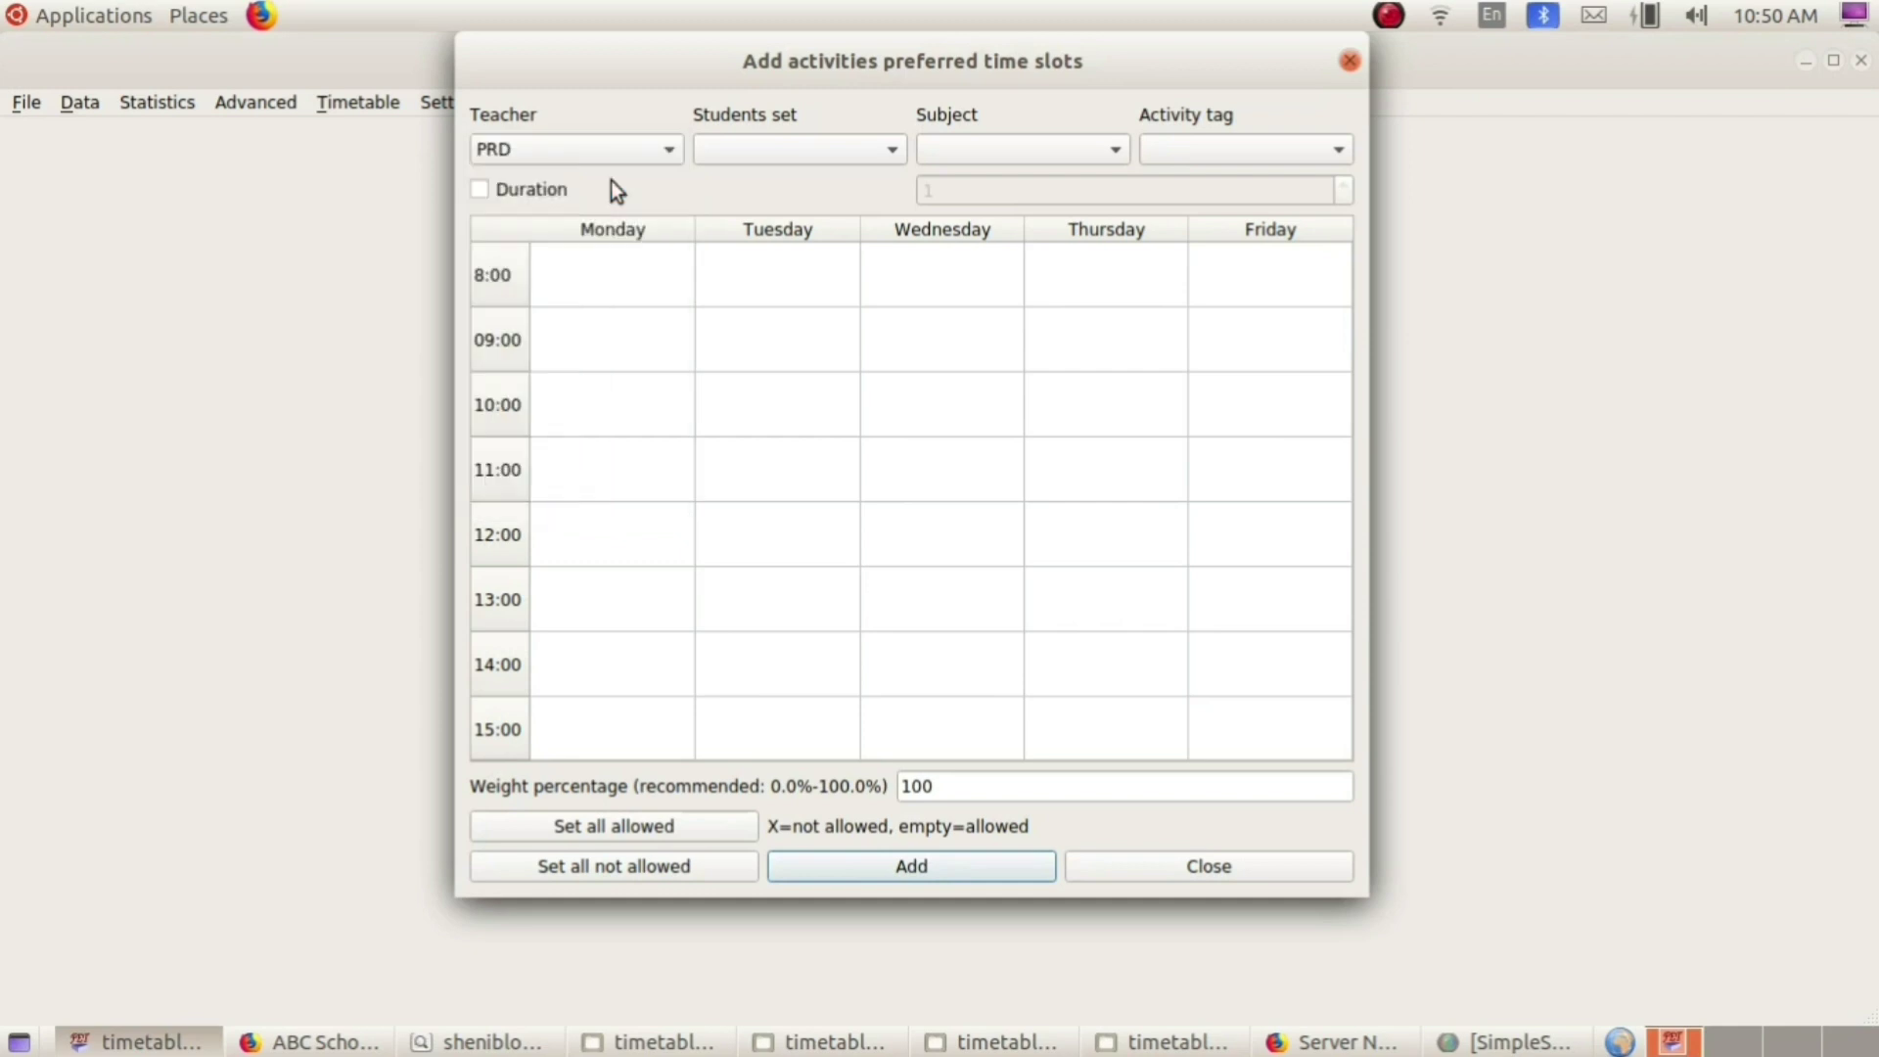
click(890, 155)
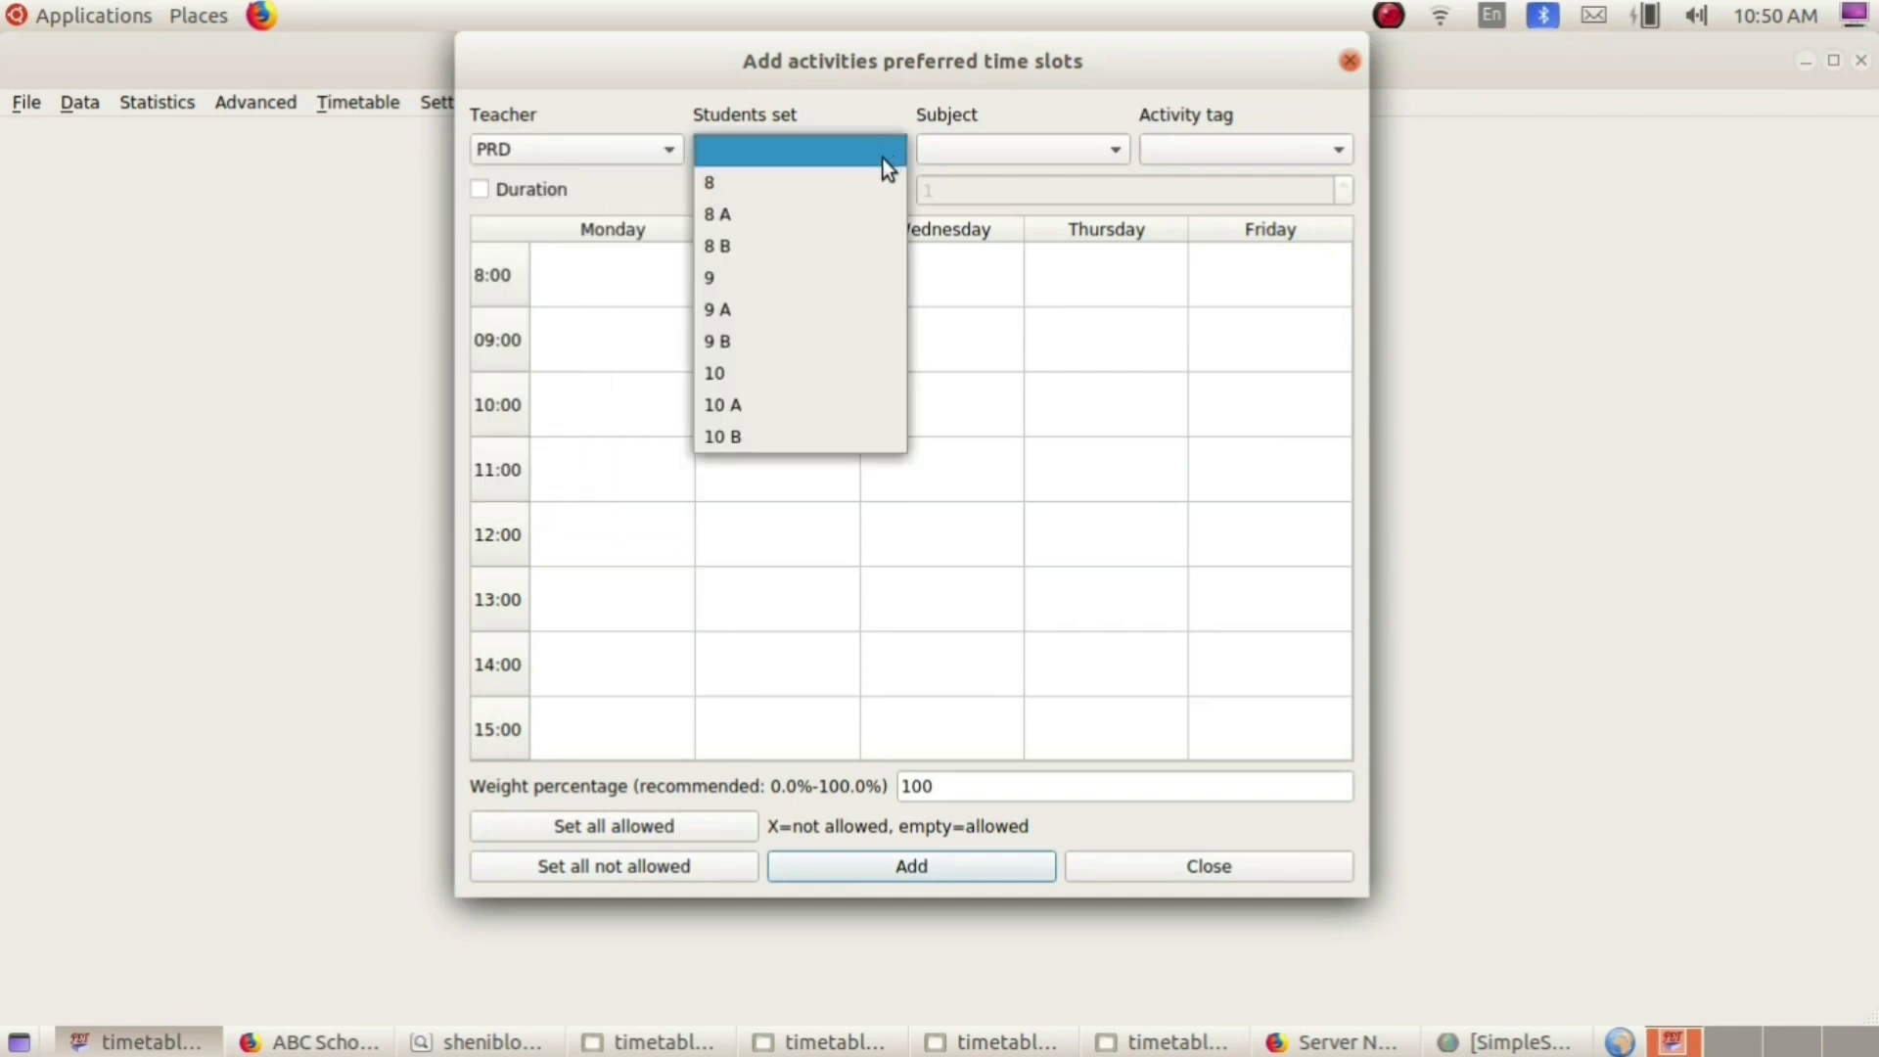
click(723, 311)
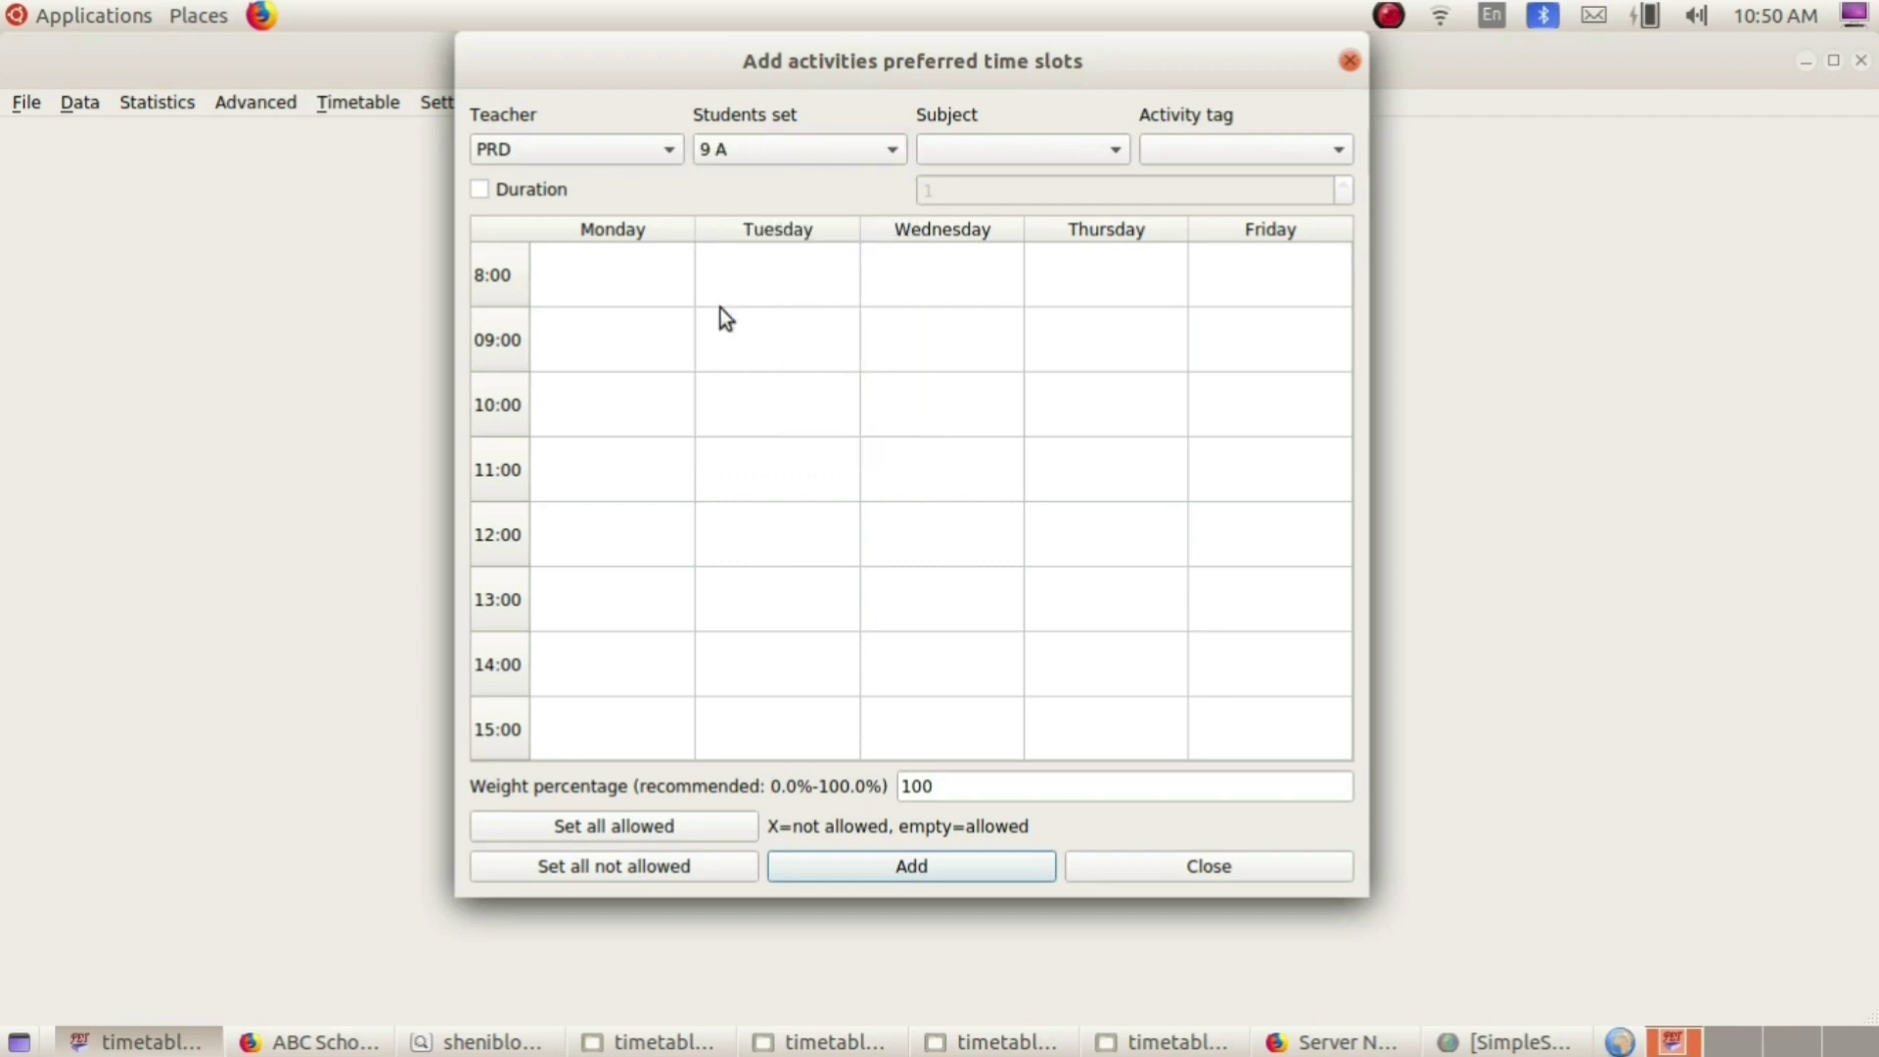
click(1106, 147)
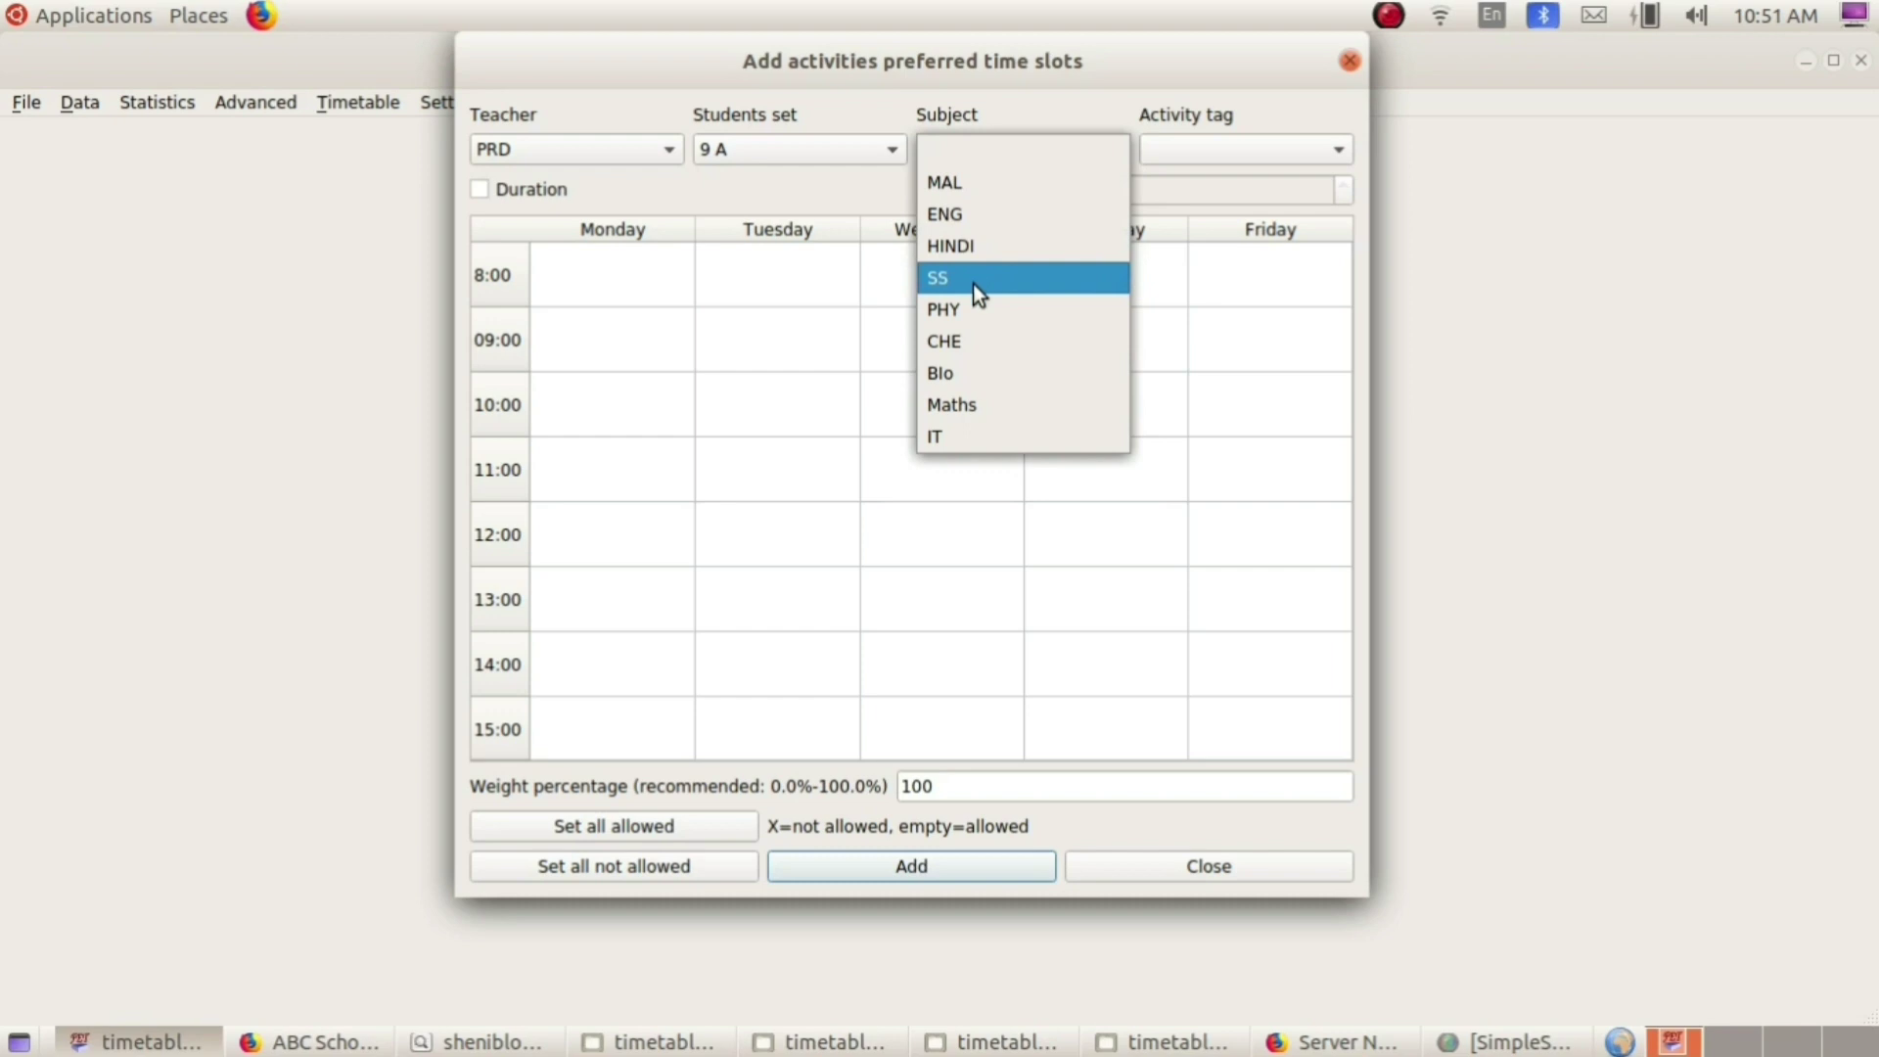
click(975, 413)
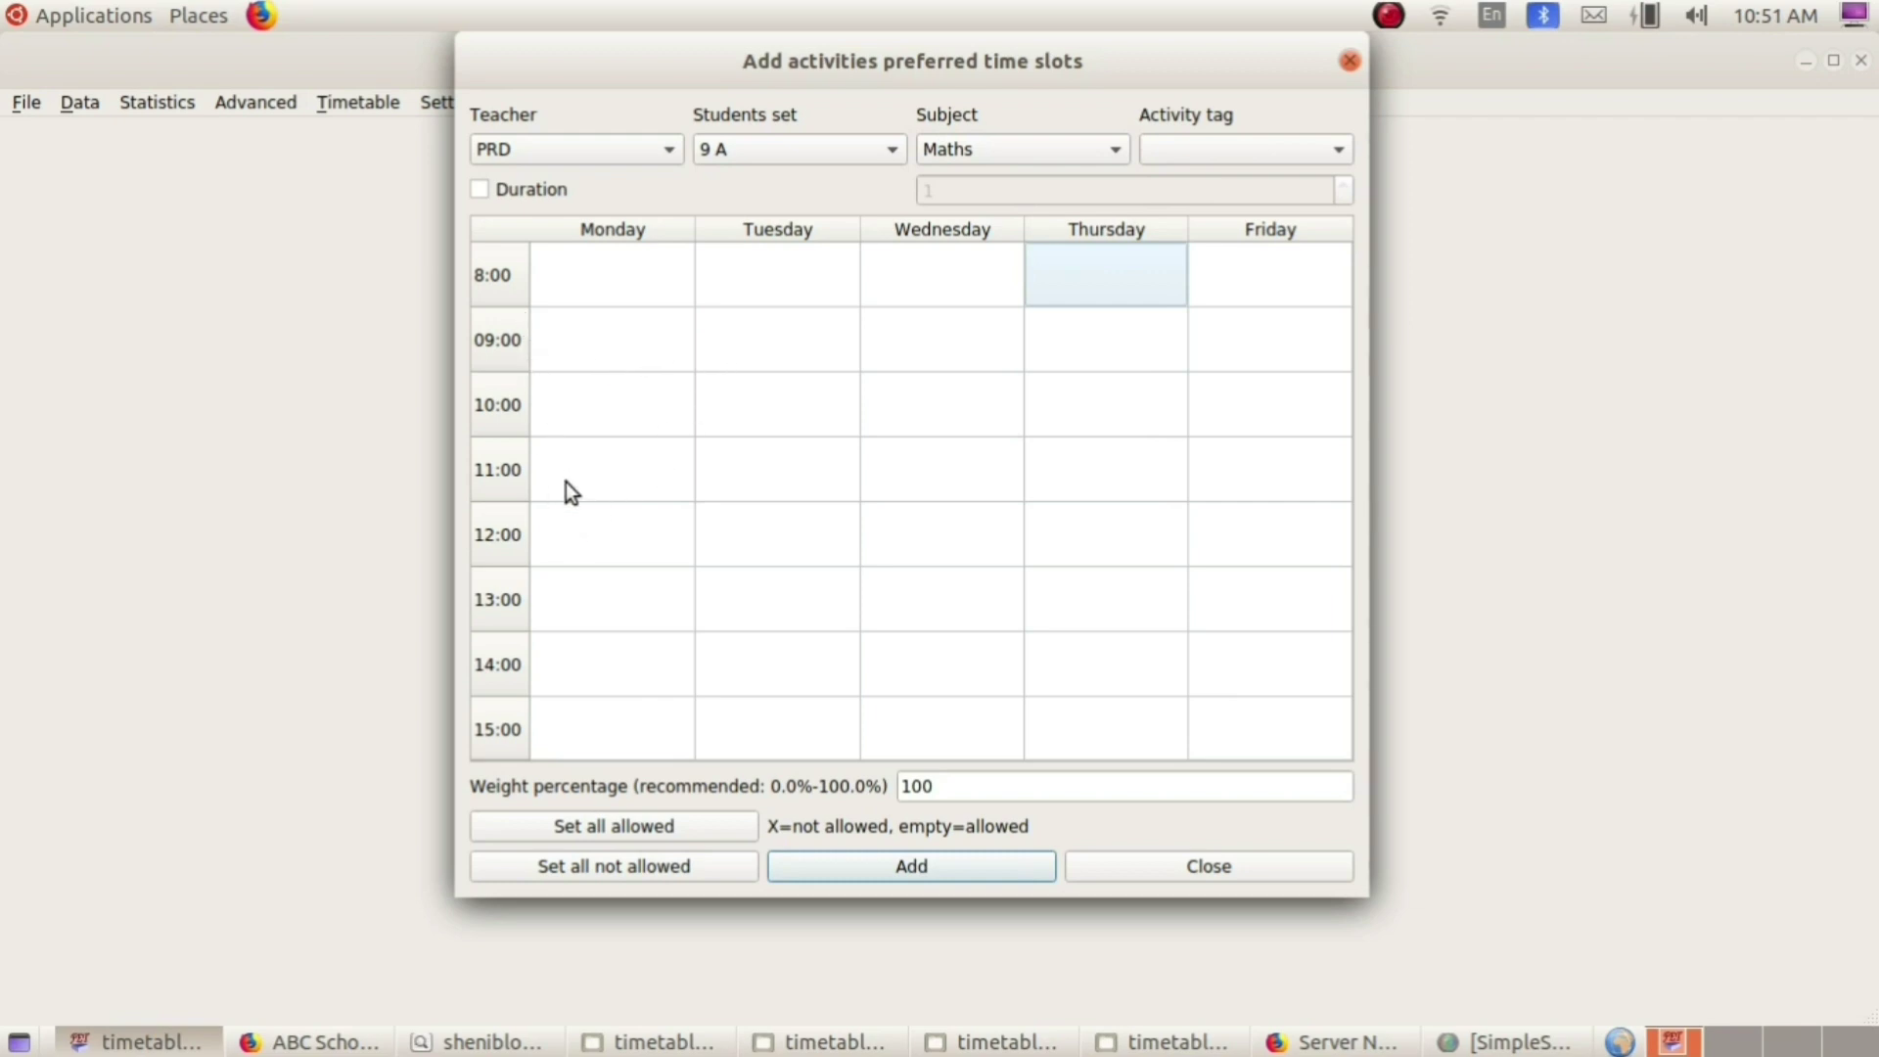
Mark the 15:00 slot as not allowed from Monday to Friday and add the constraint with weight 100
click(562, 730)
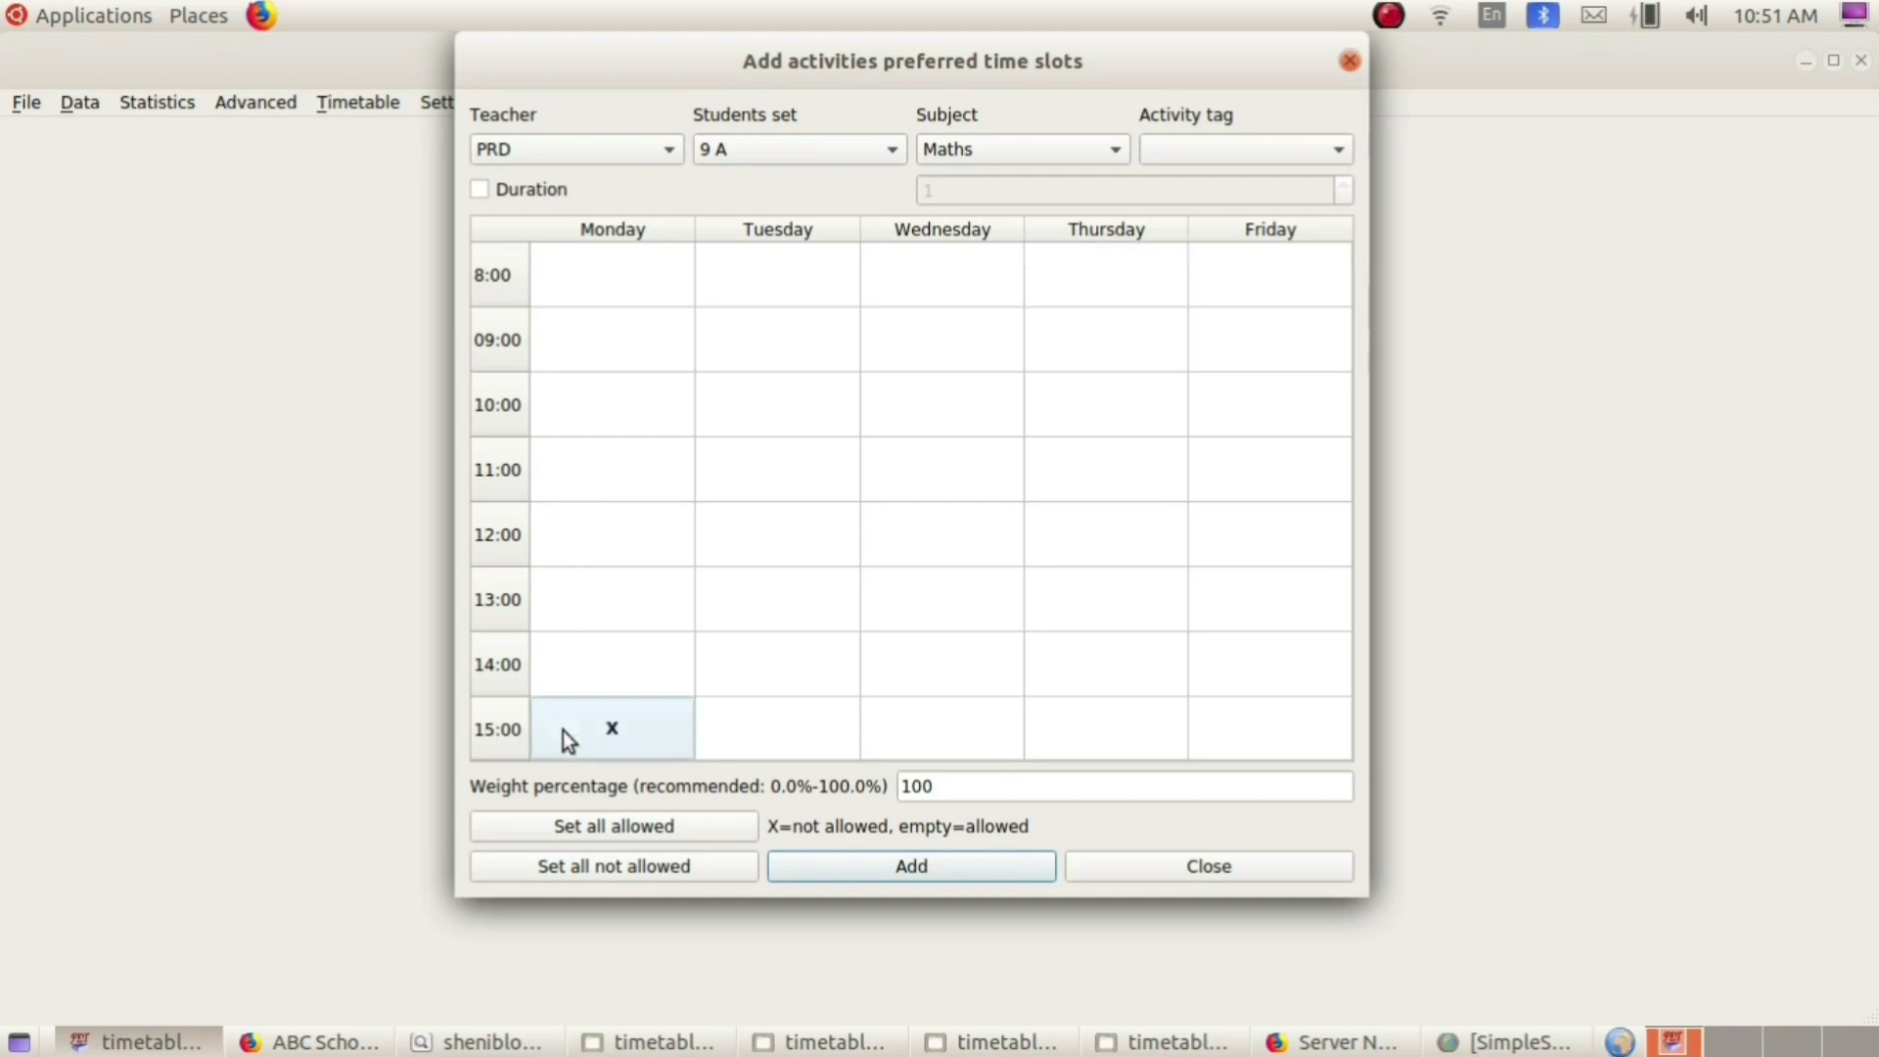
click(677, 730)
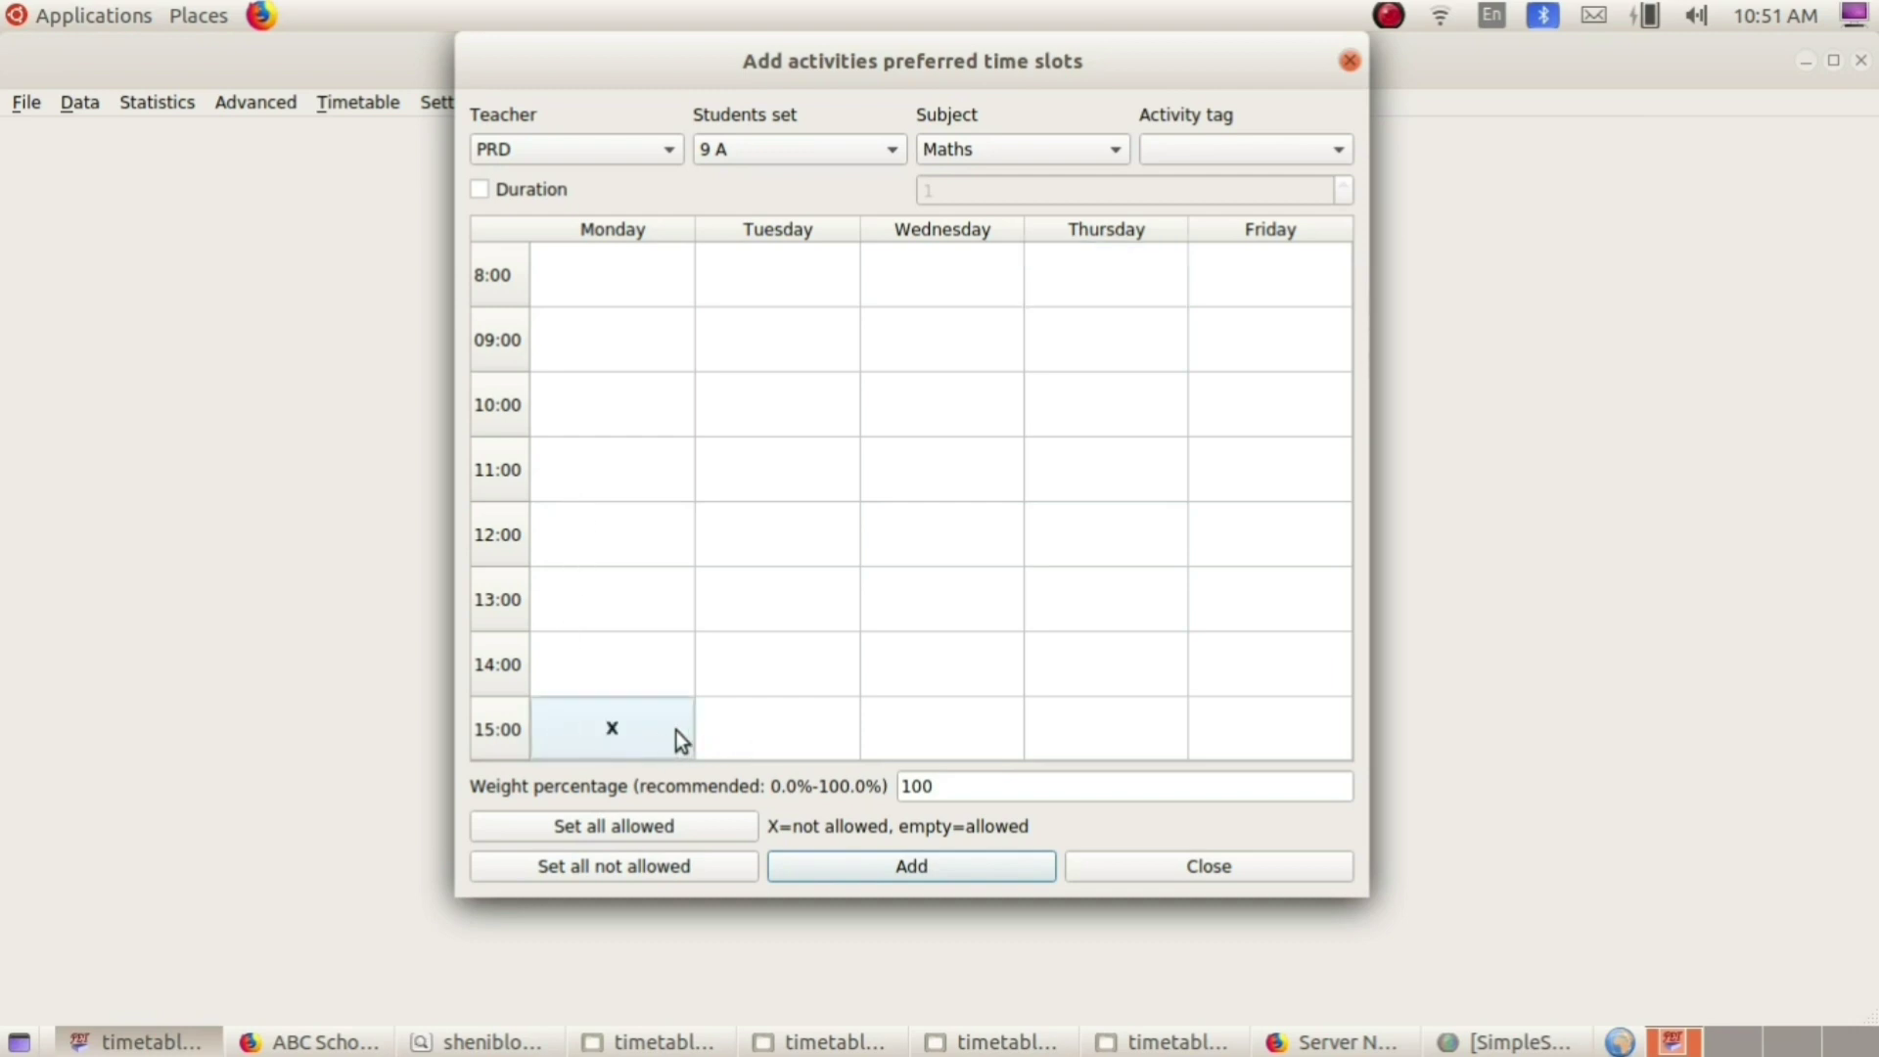
click(776, 736)
click(951, 718)
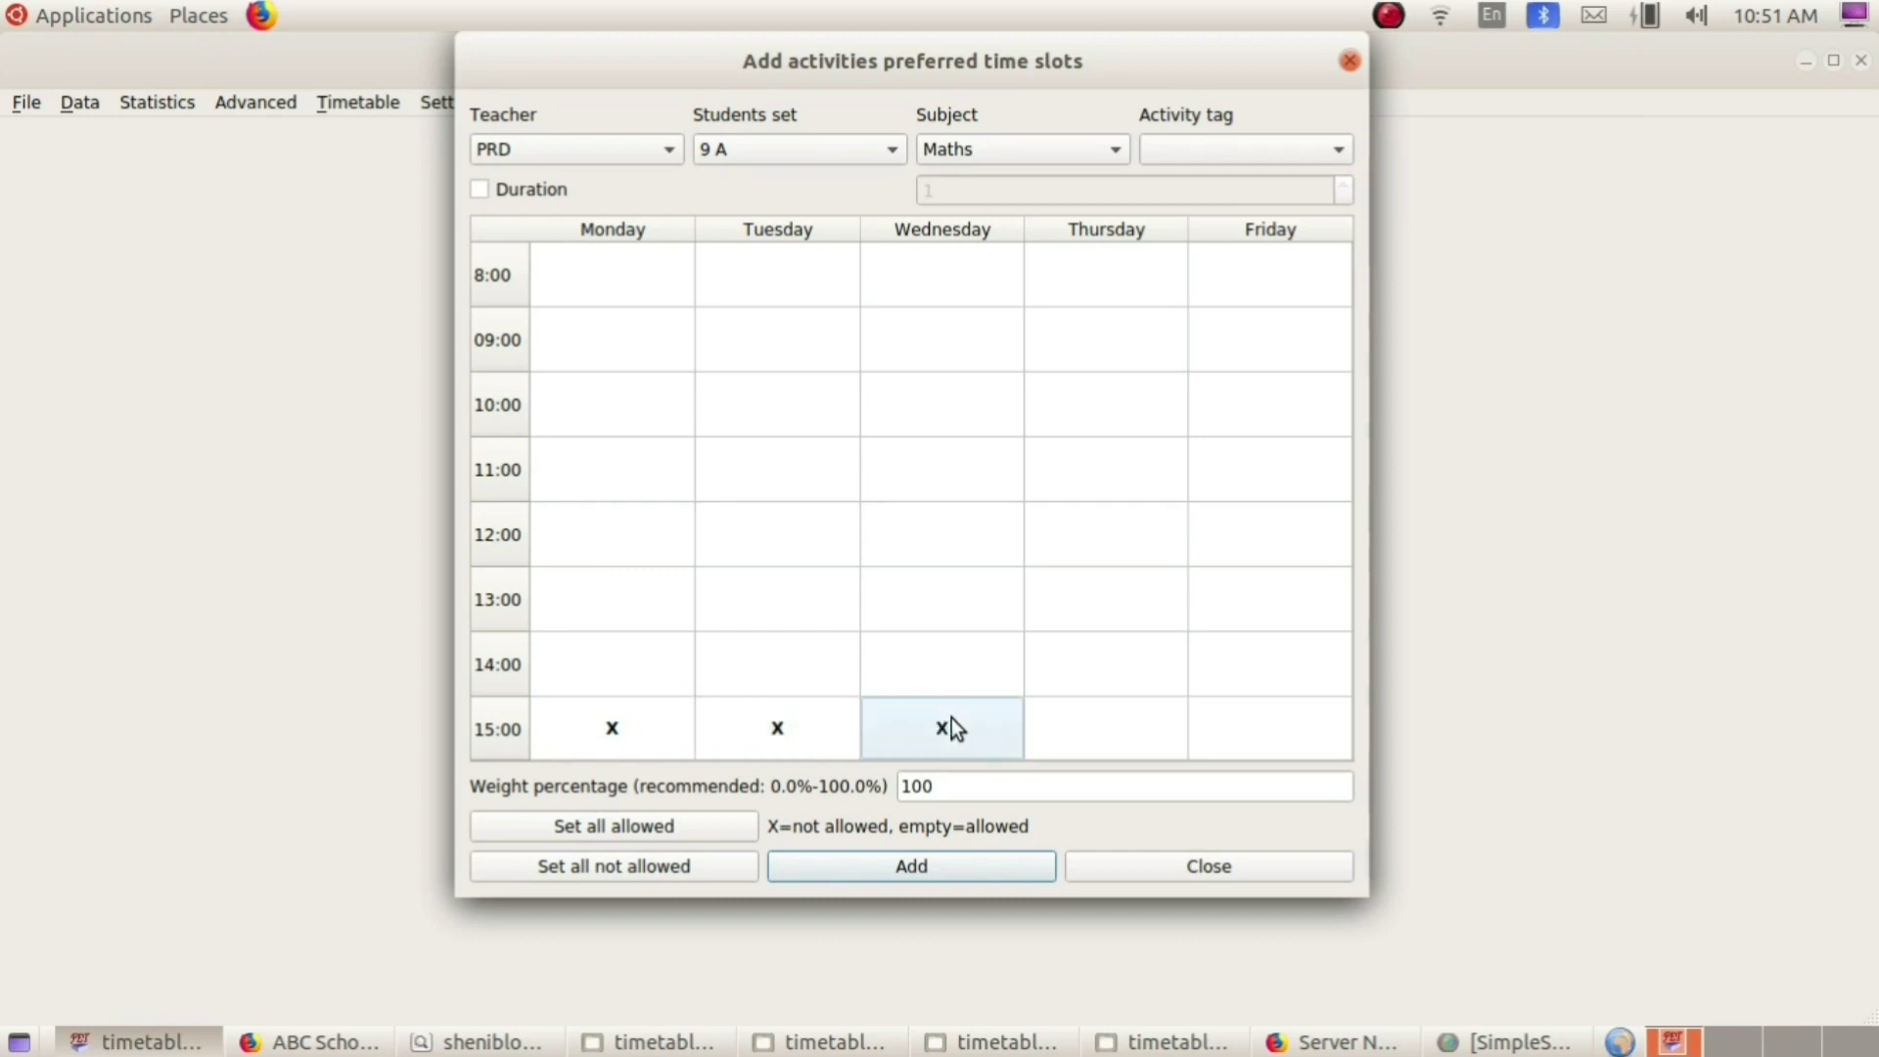
click(1099, 724)
click(1270, 741)
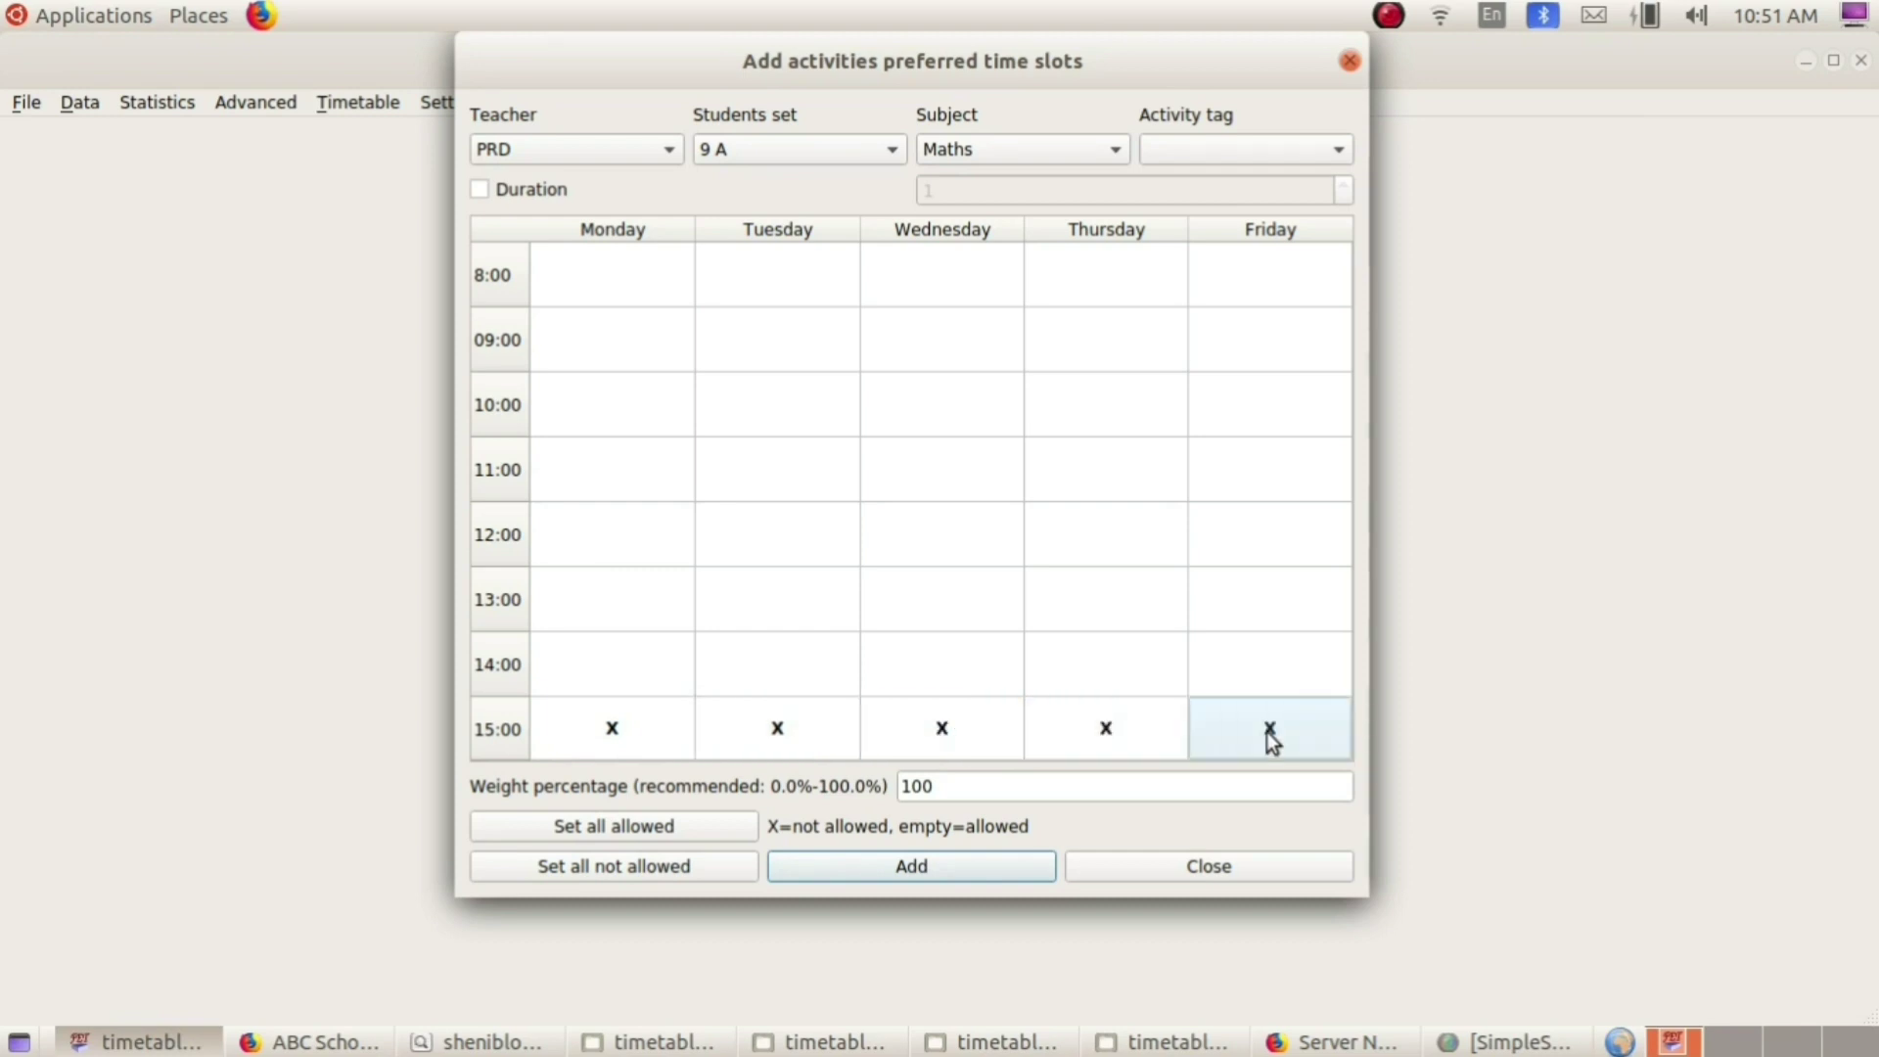
click(889, 867)
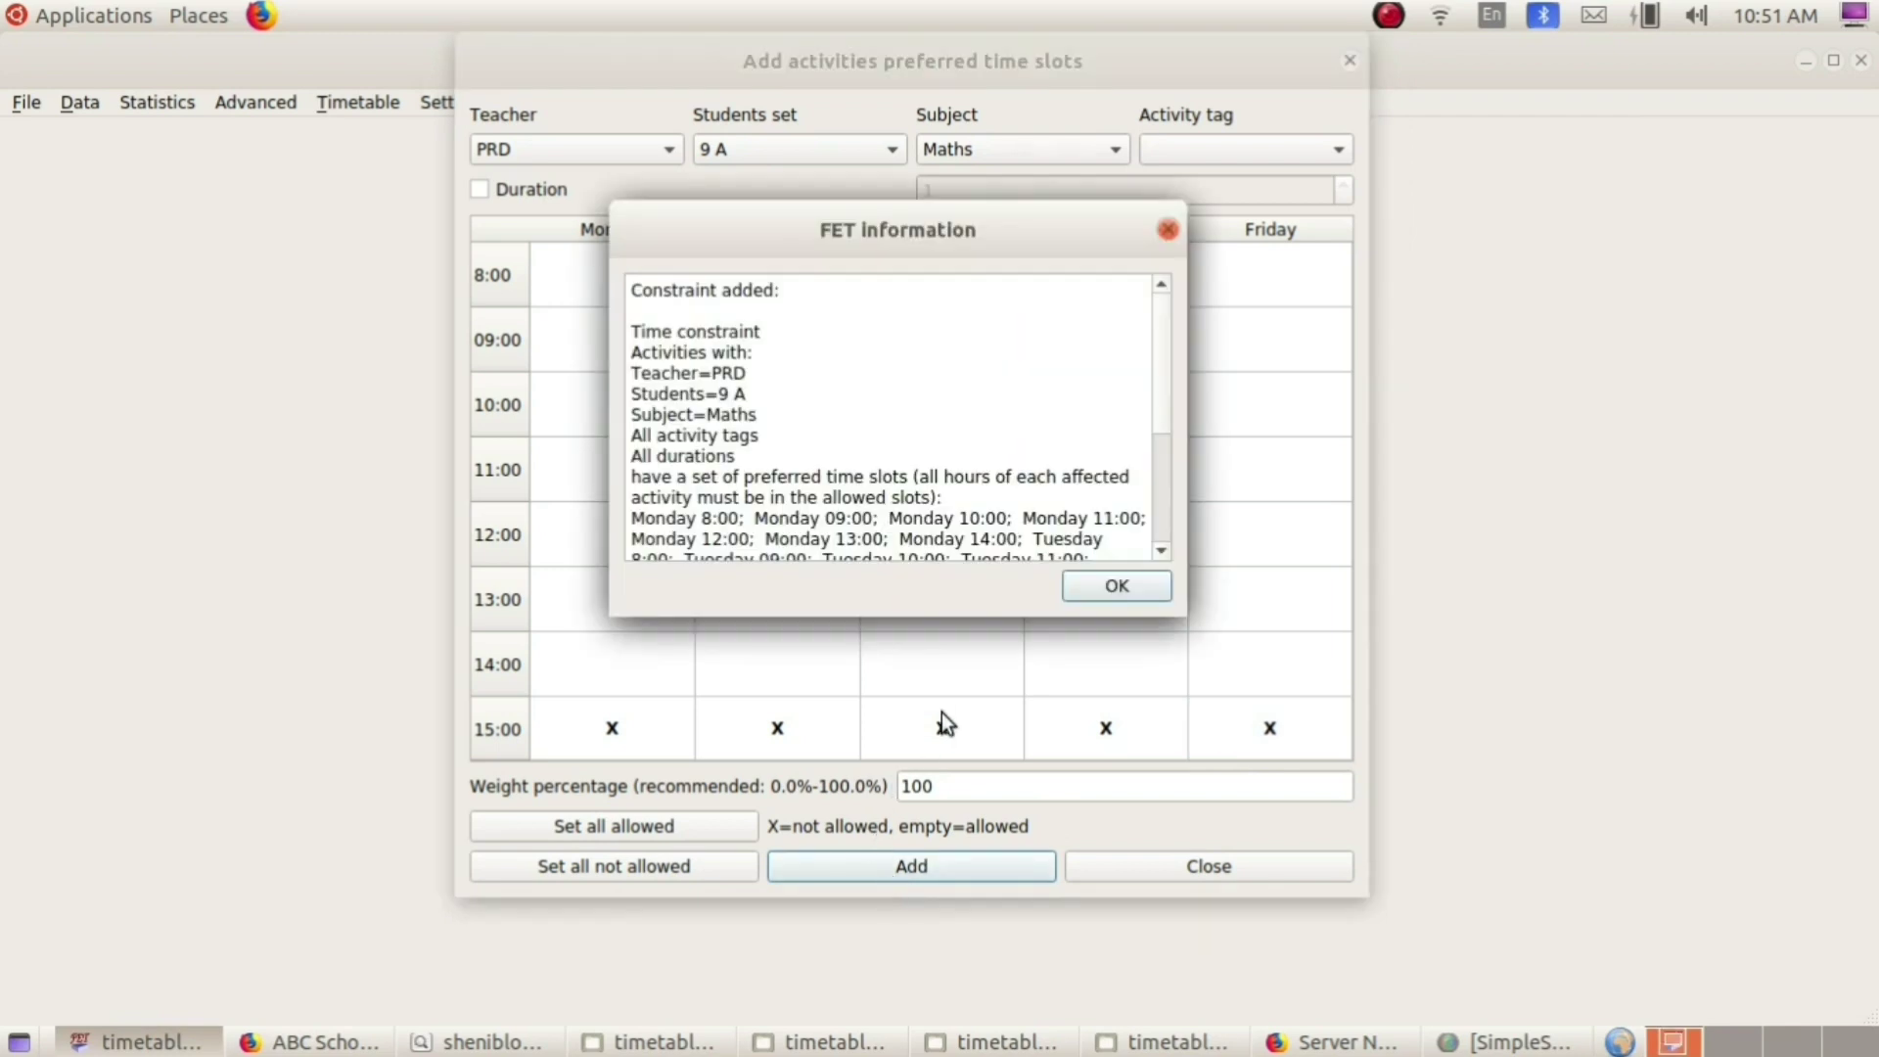
click(1092, 592)
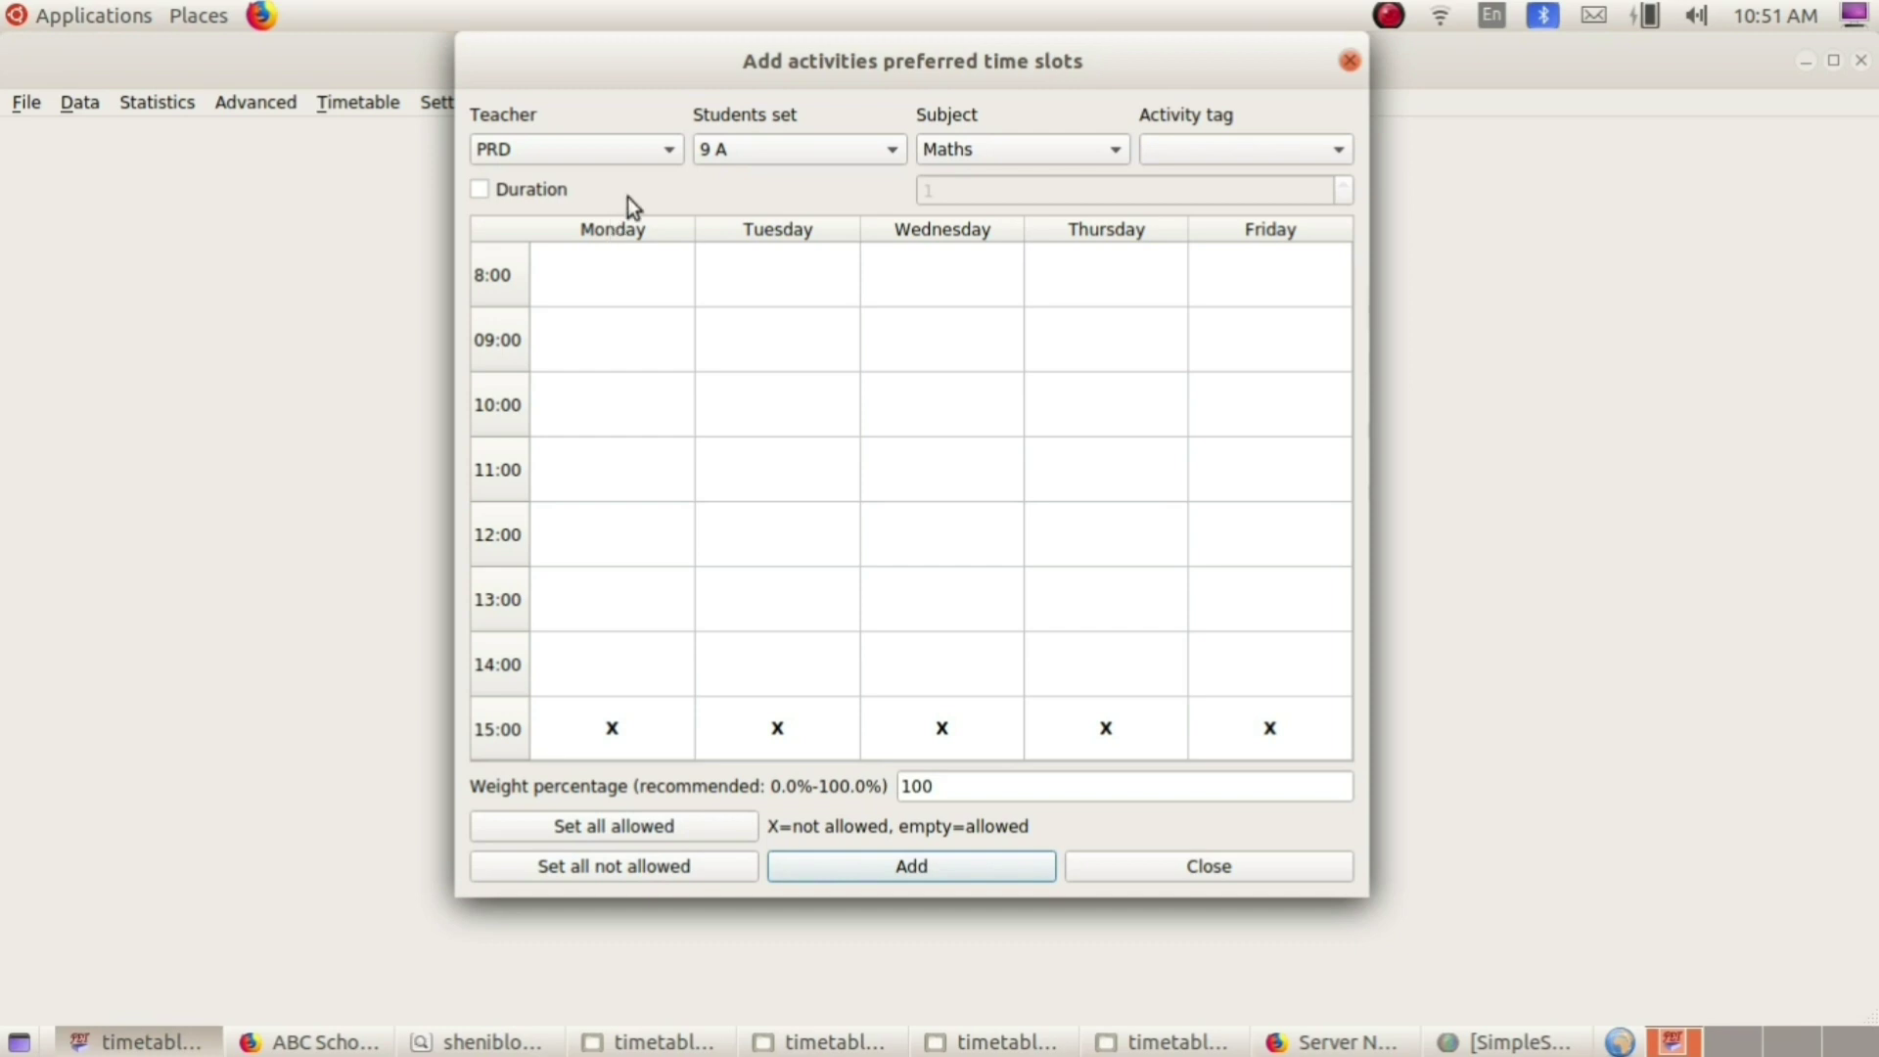
Add the same 15:00 restriction for teacher DV, students set 8 A and subject ENG, and close the constraint dialogs
click(673, 157)
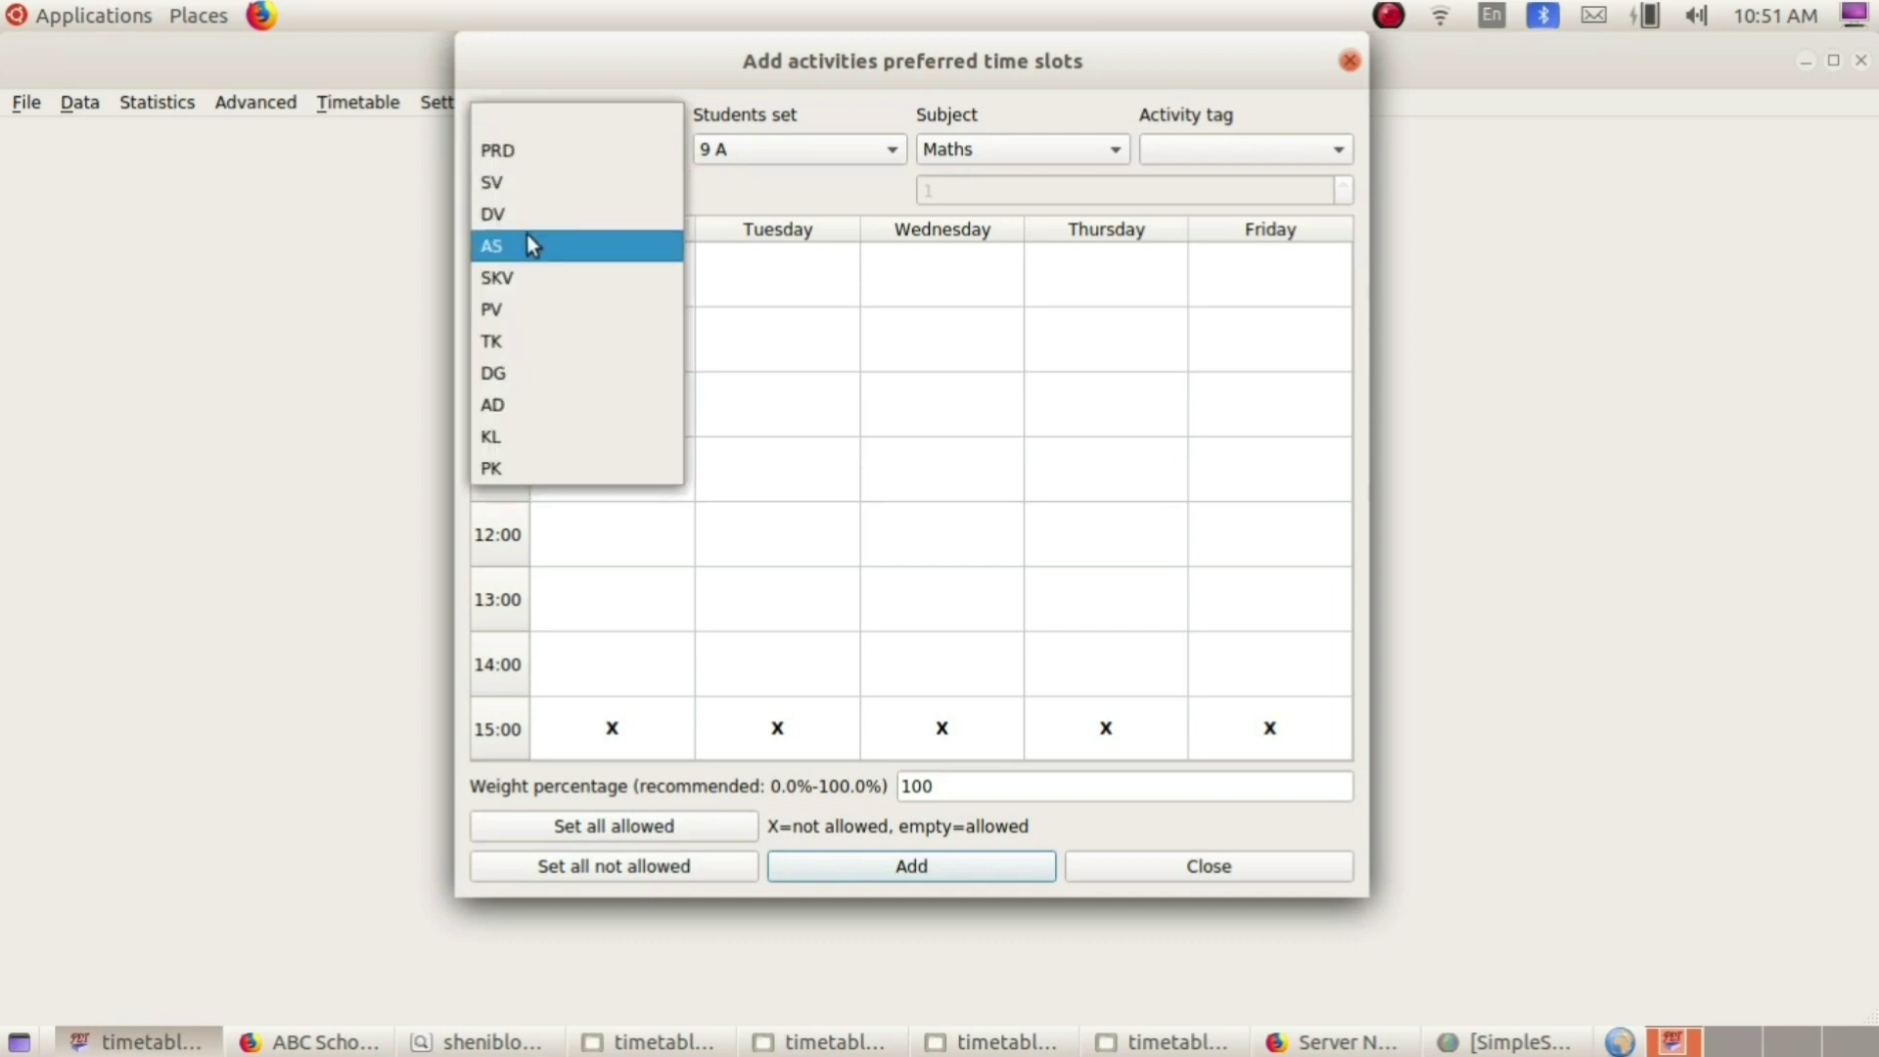
click(539, 172)
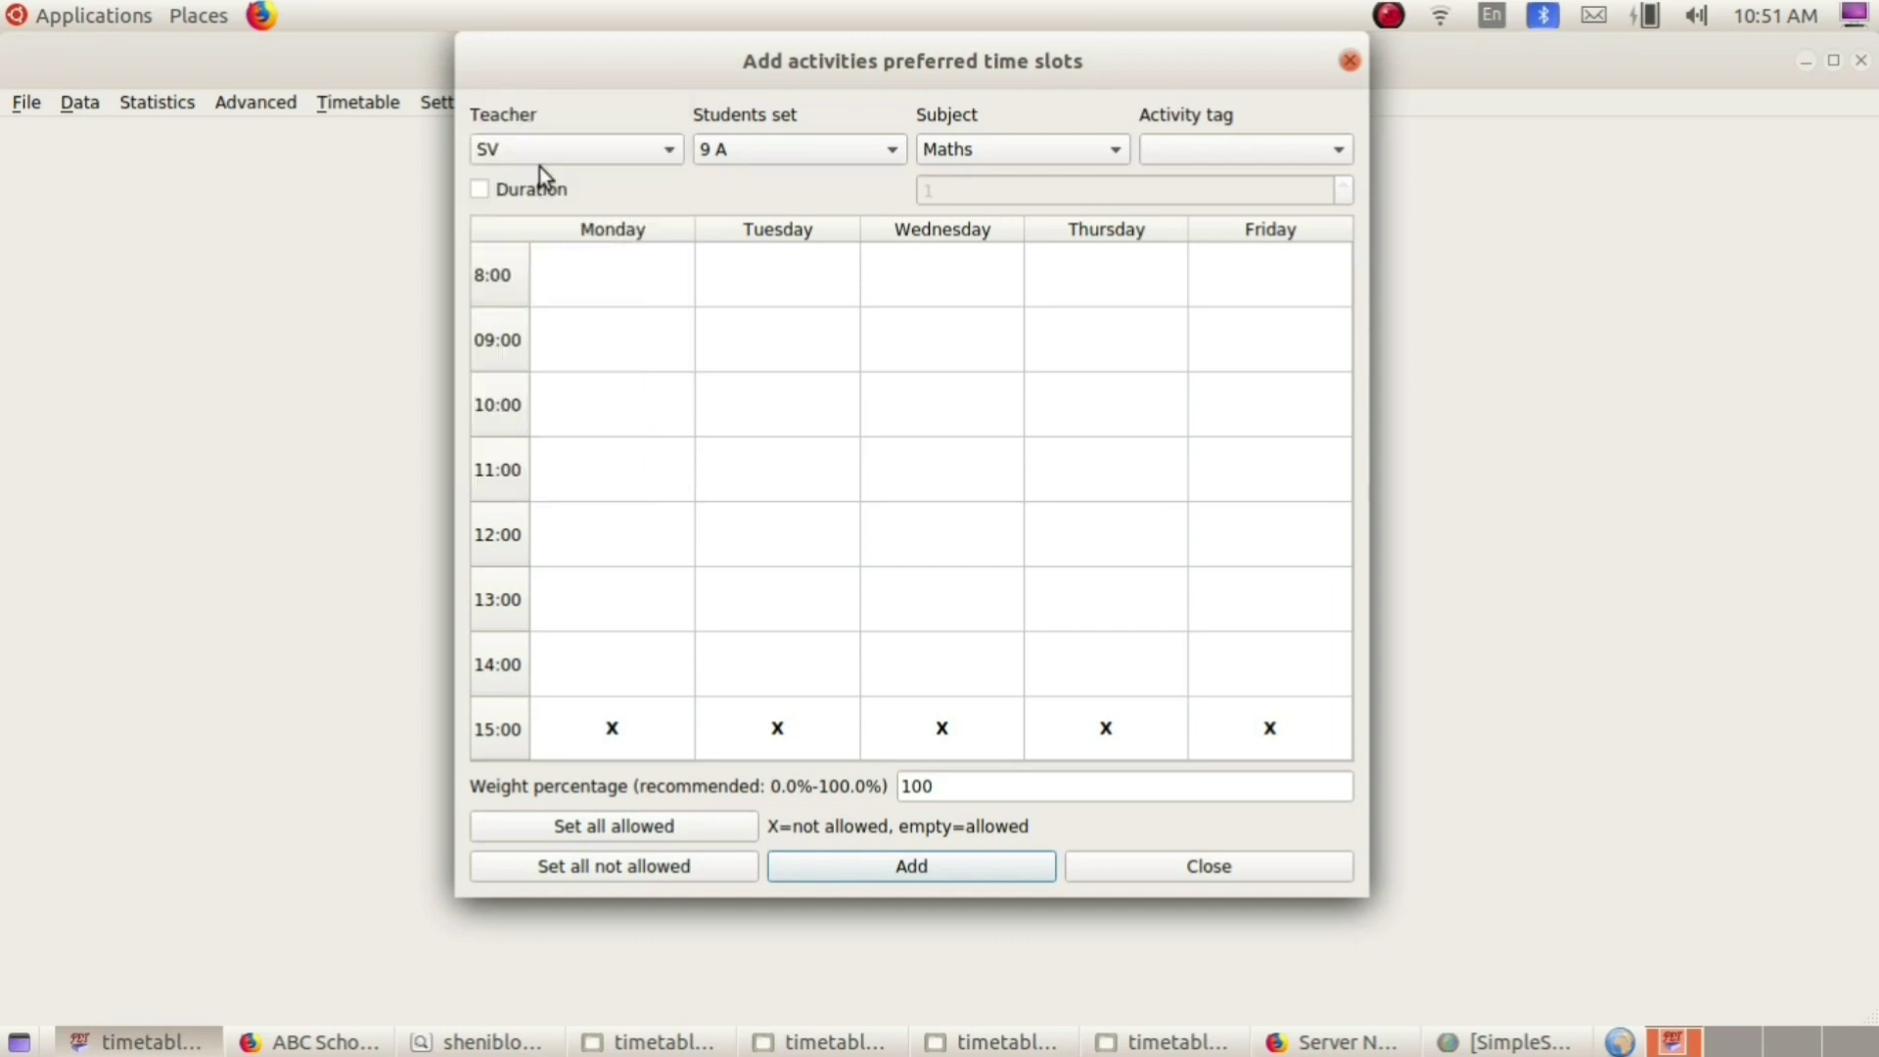
click(660, 155)
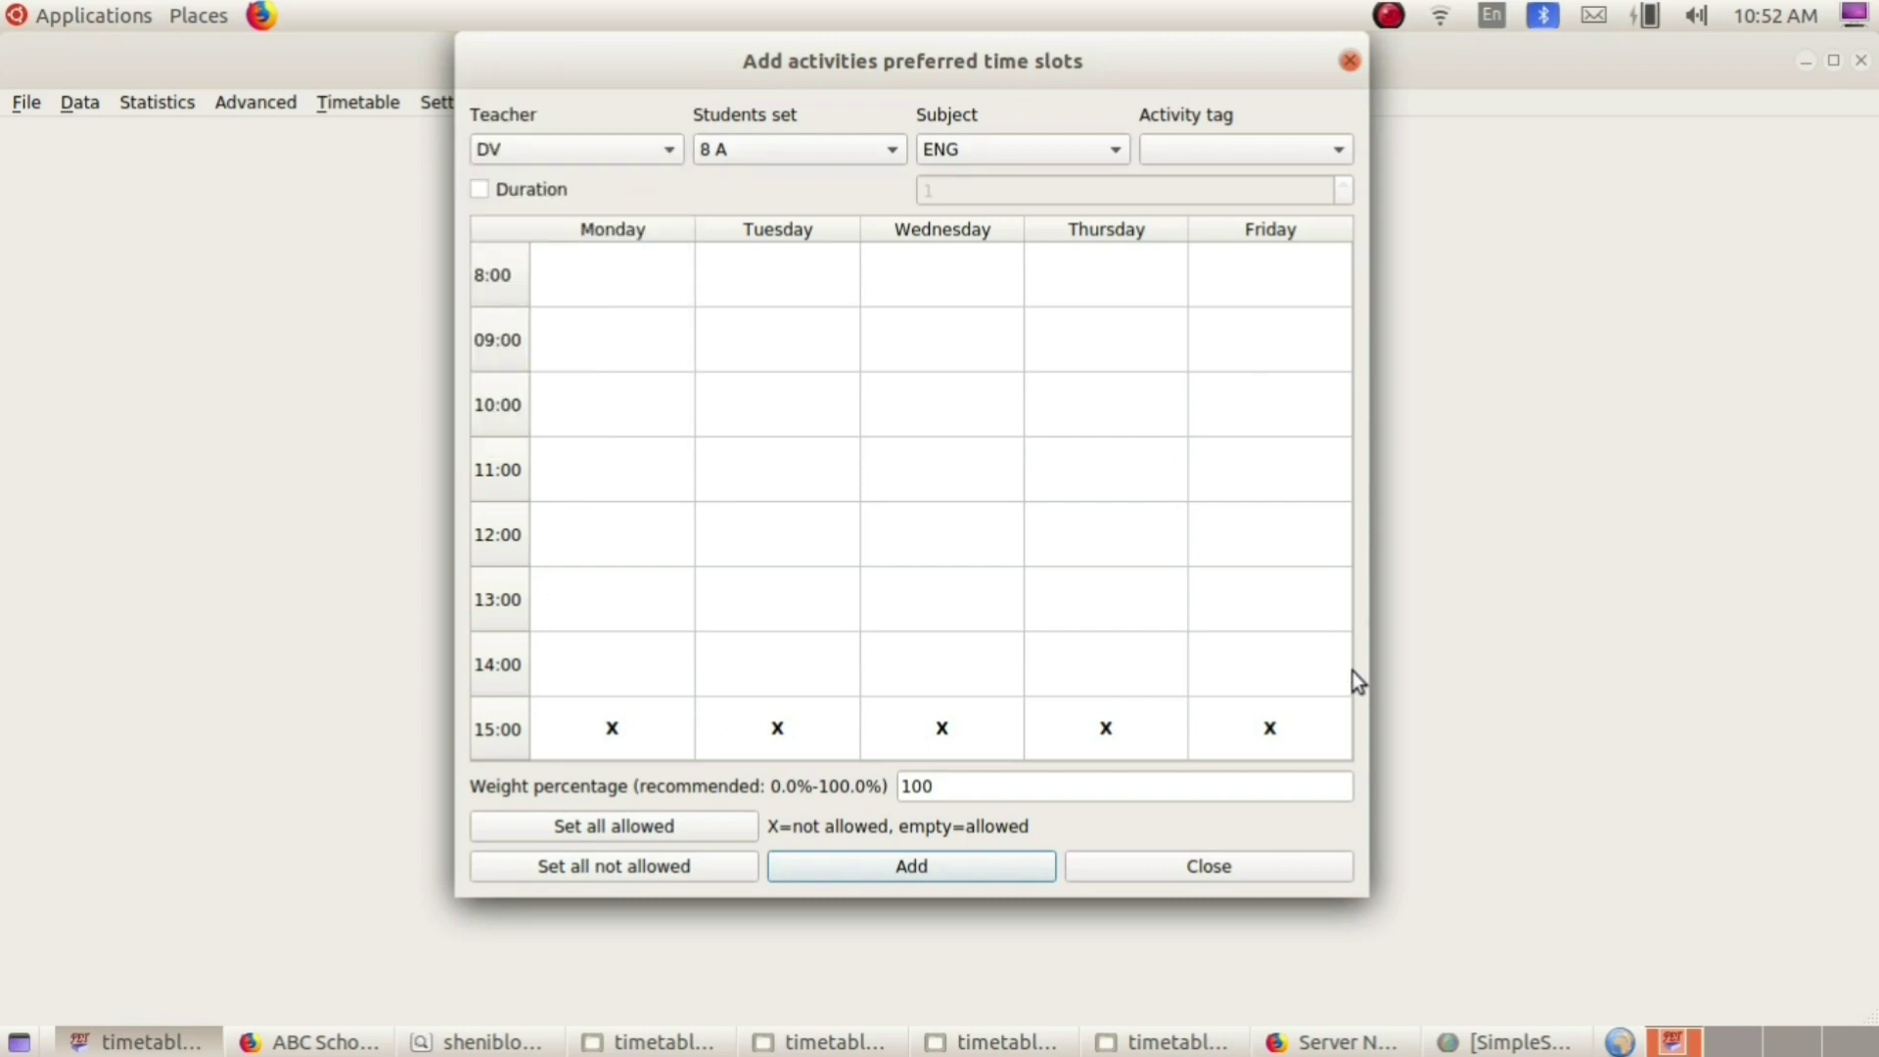
click(1221, 867)
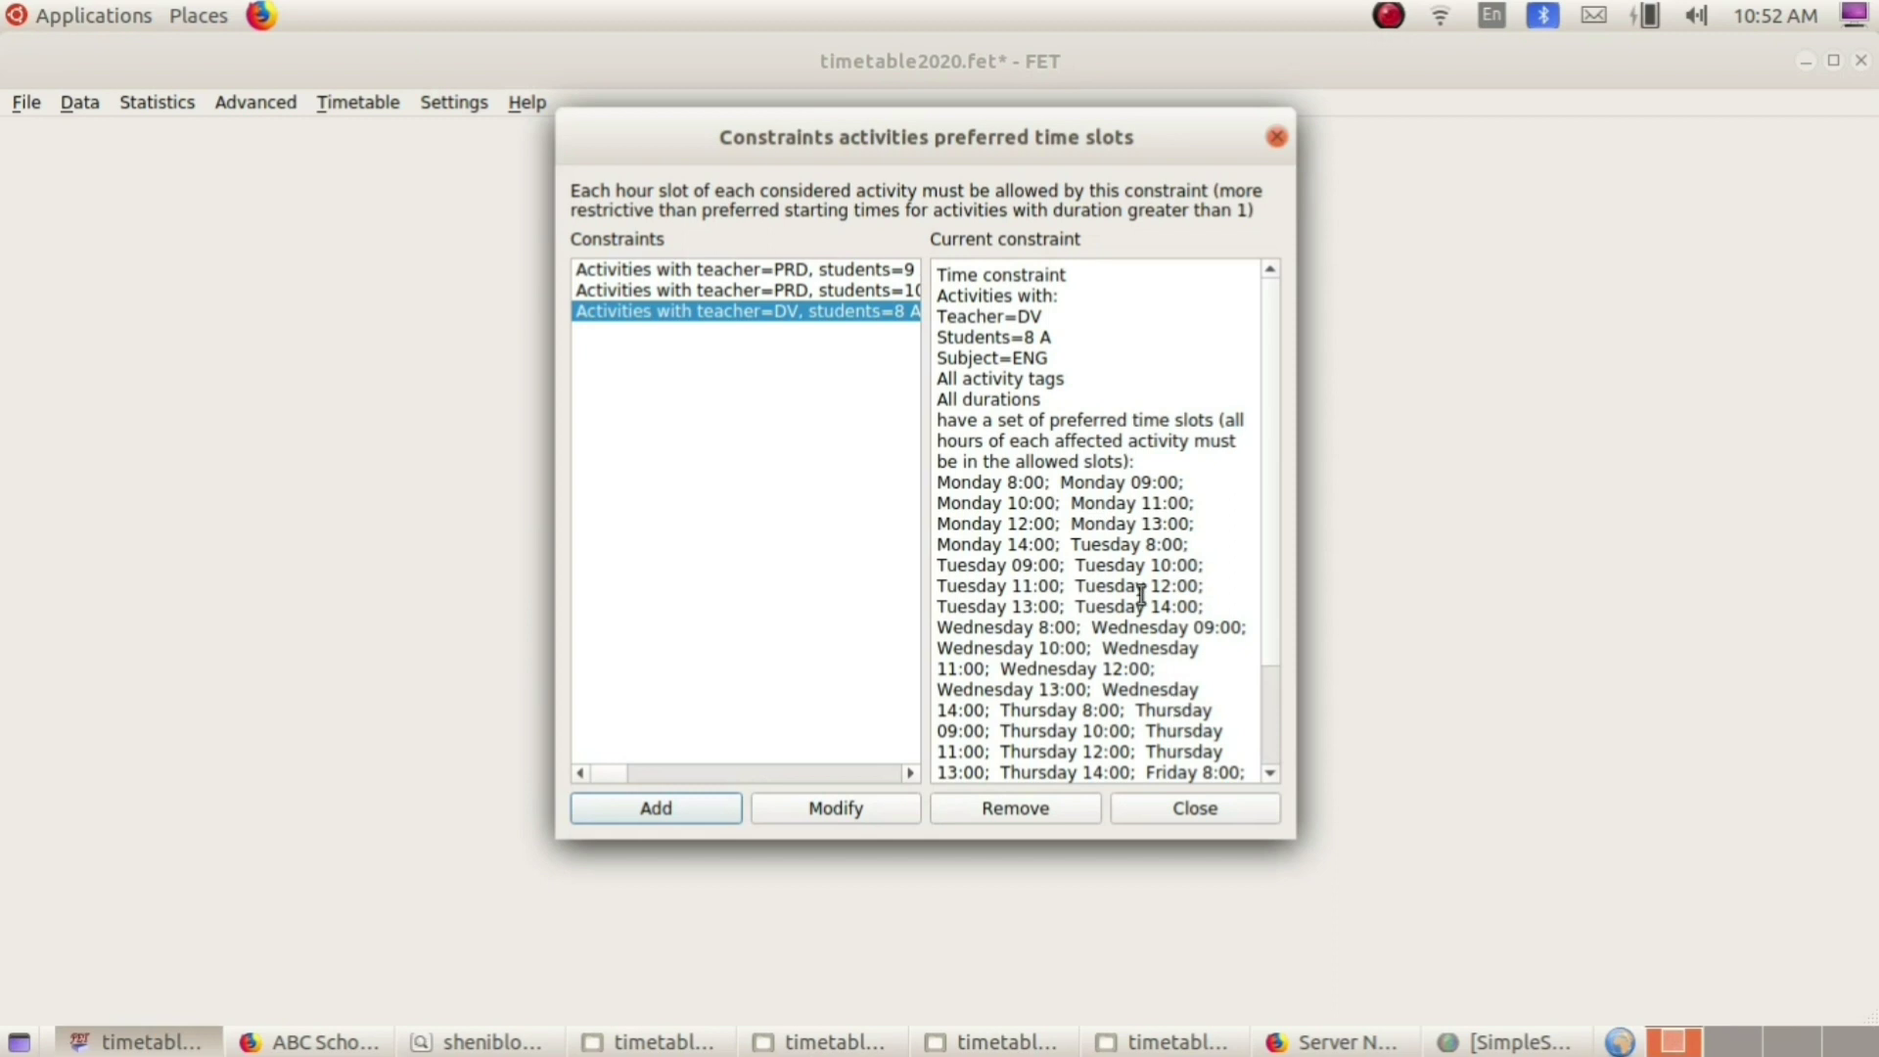
click(1216, 814)
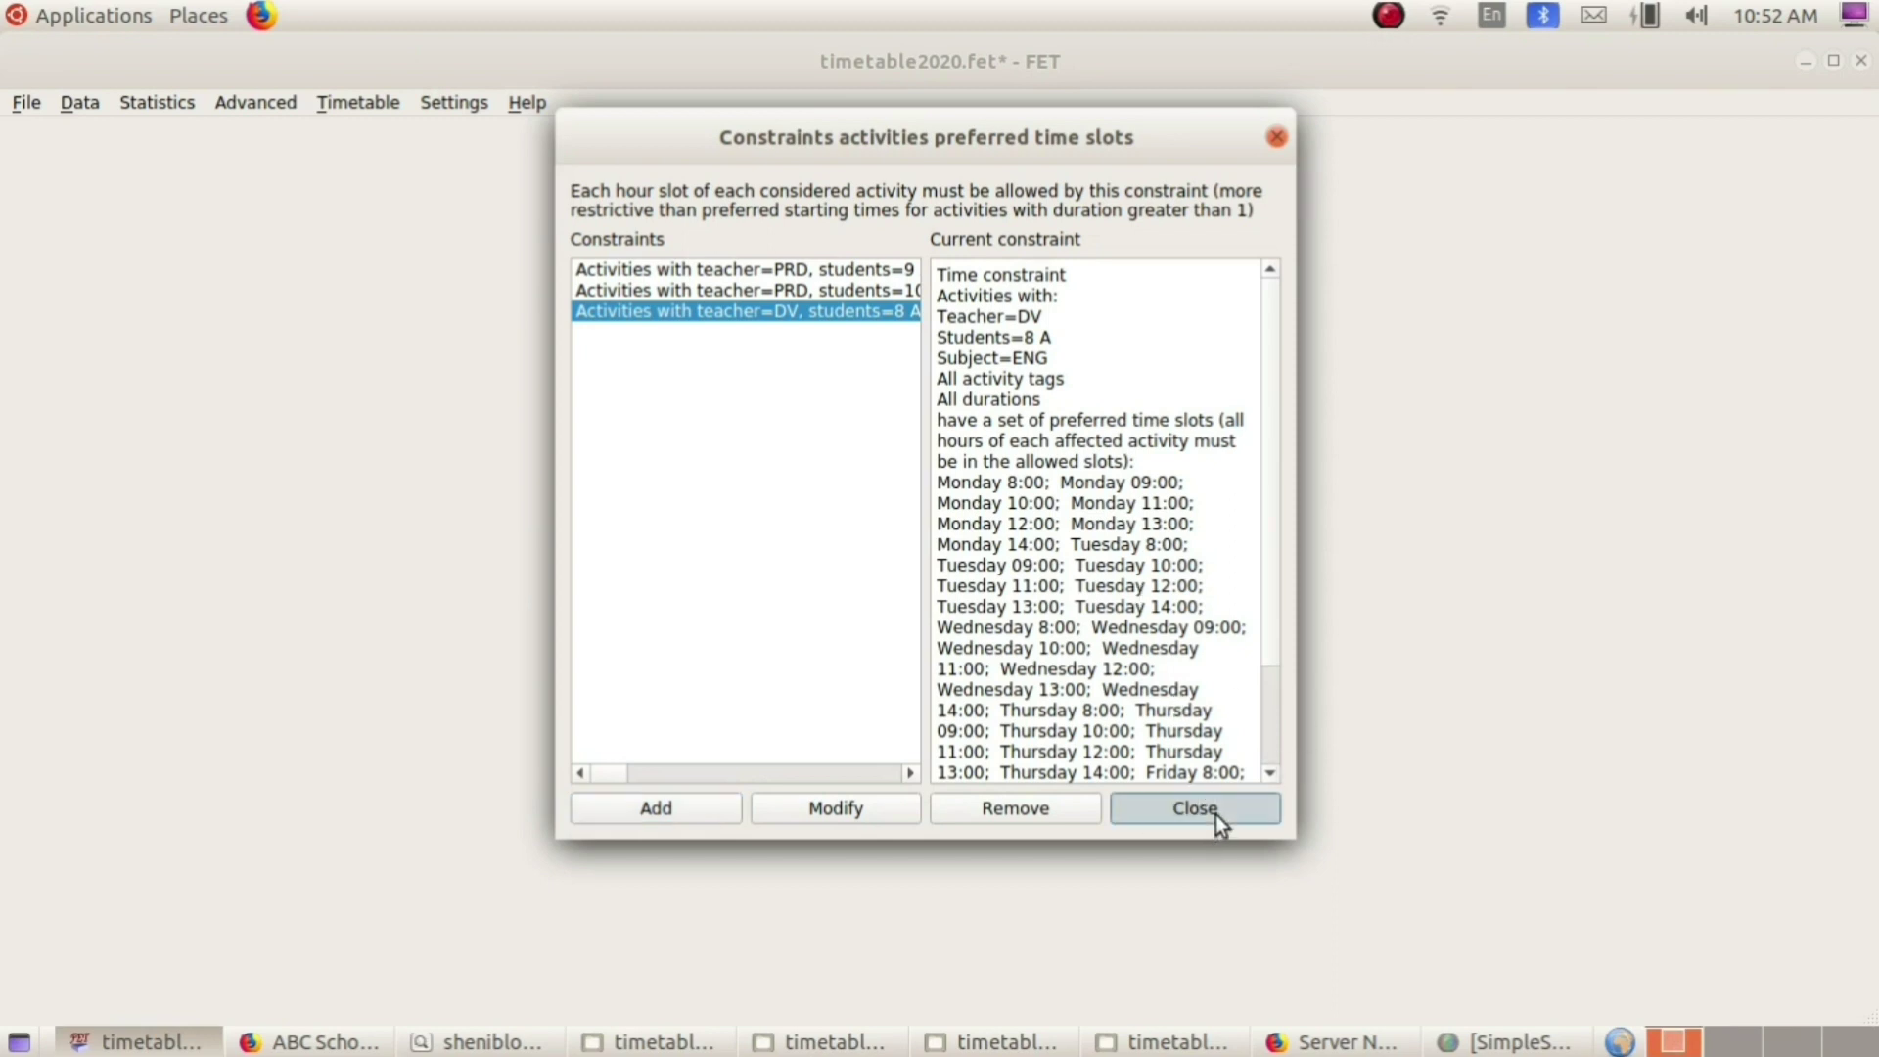
Save the timetable2020.fet file with the added time constraints
click(981, 433)
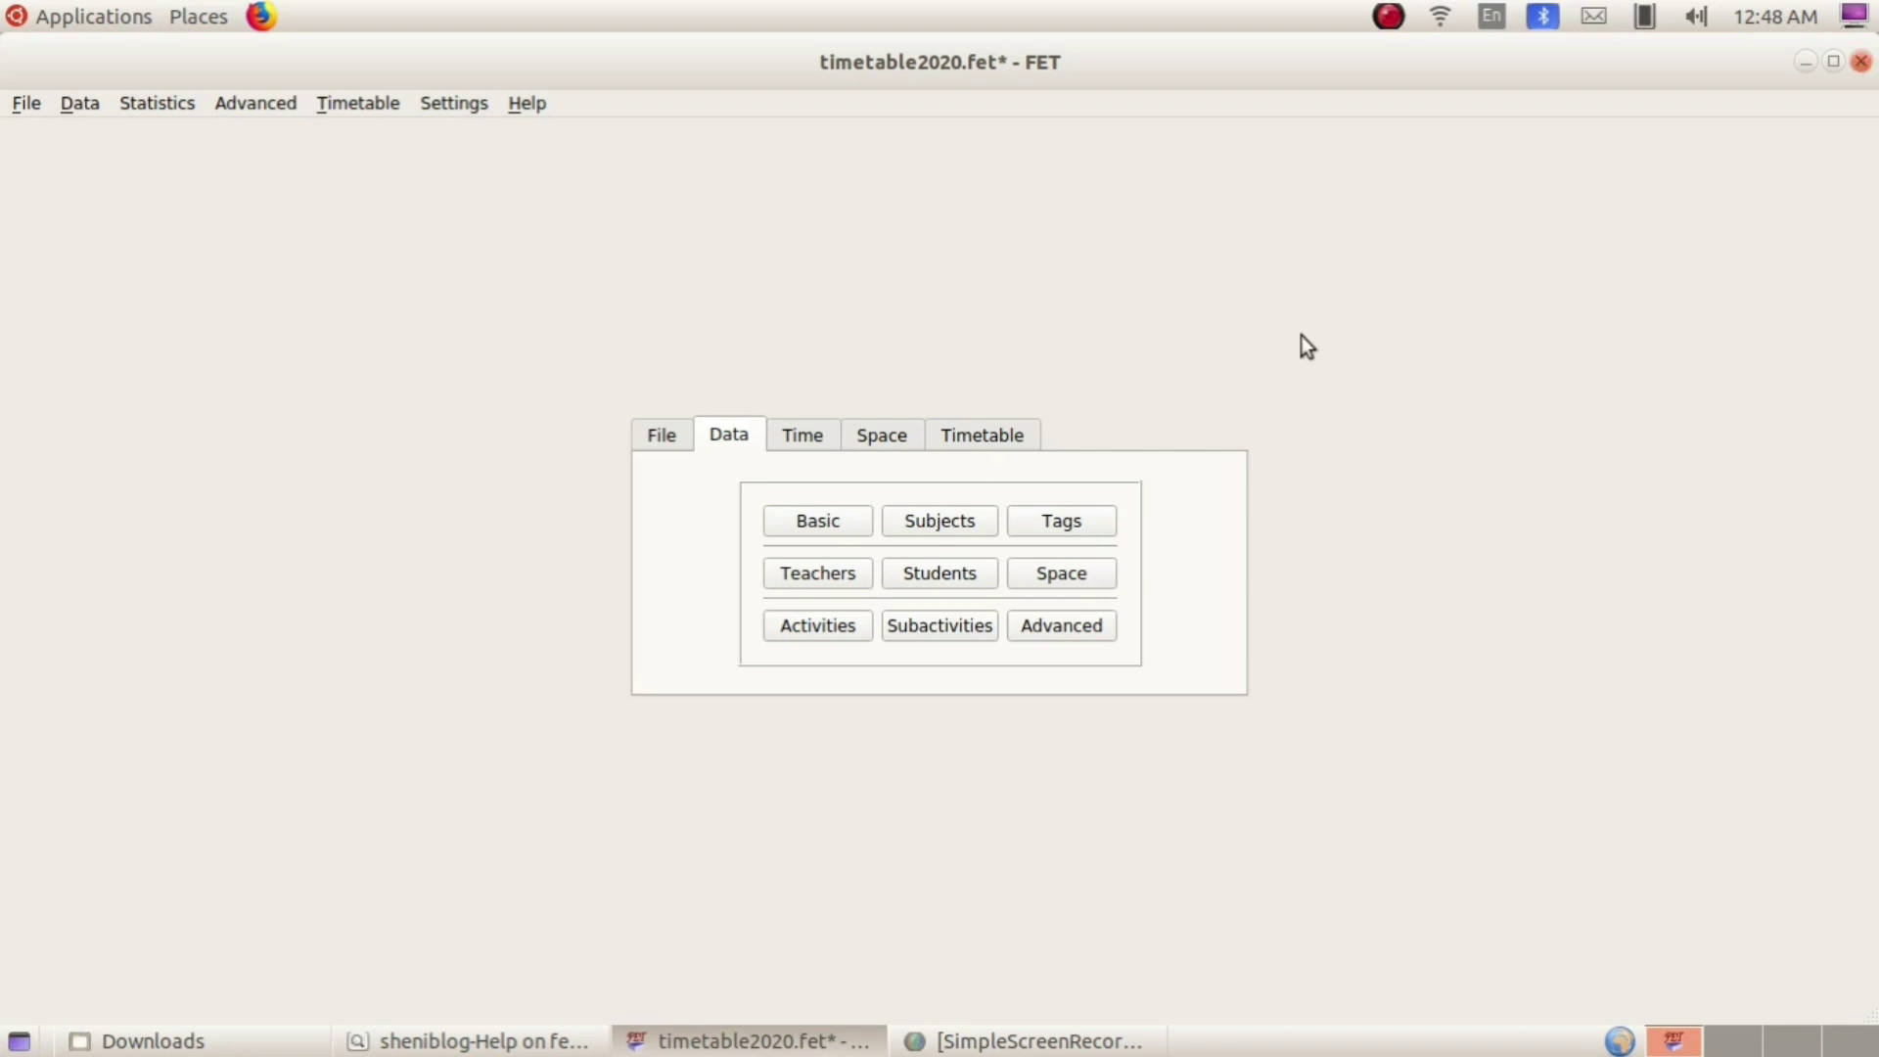
click(663, 437)
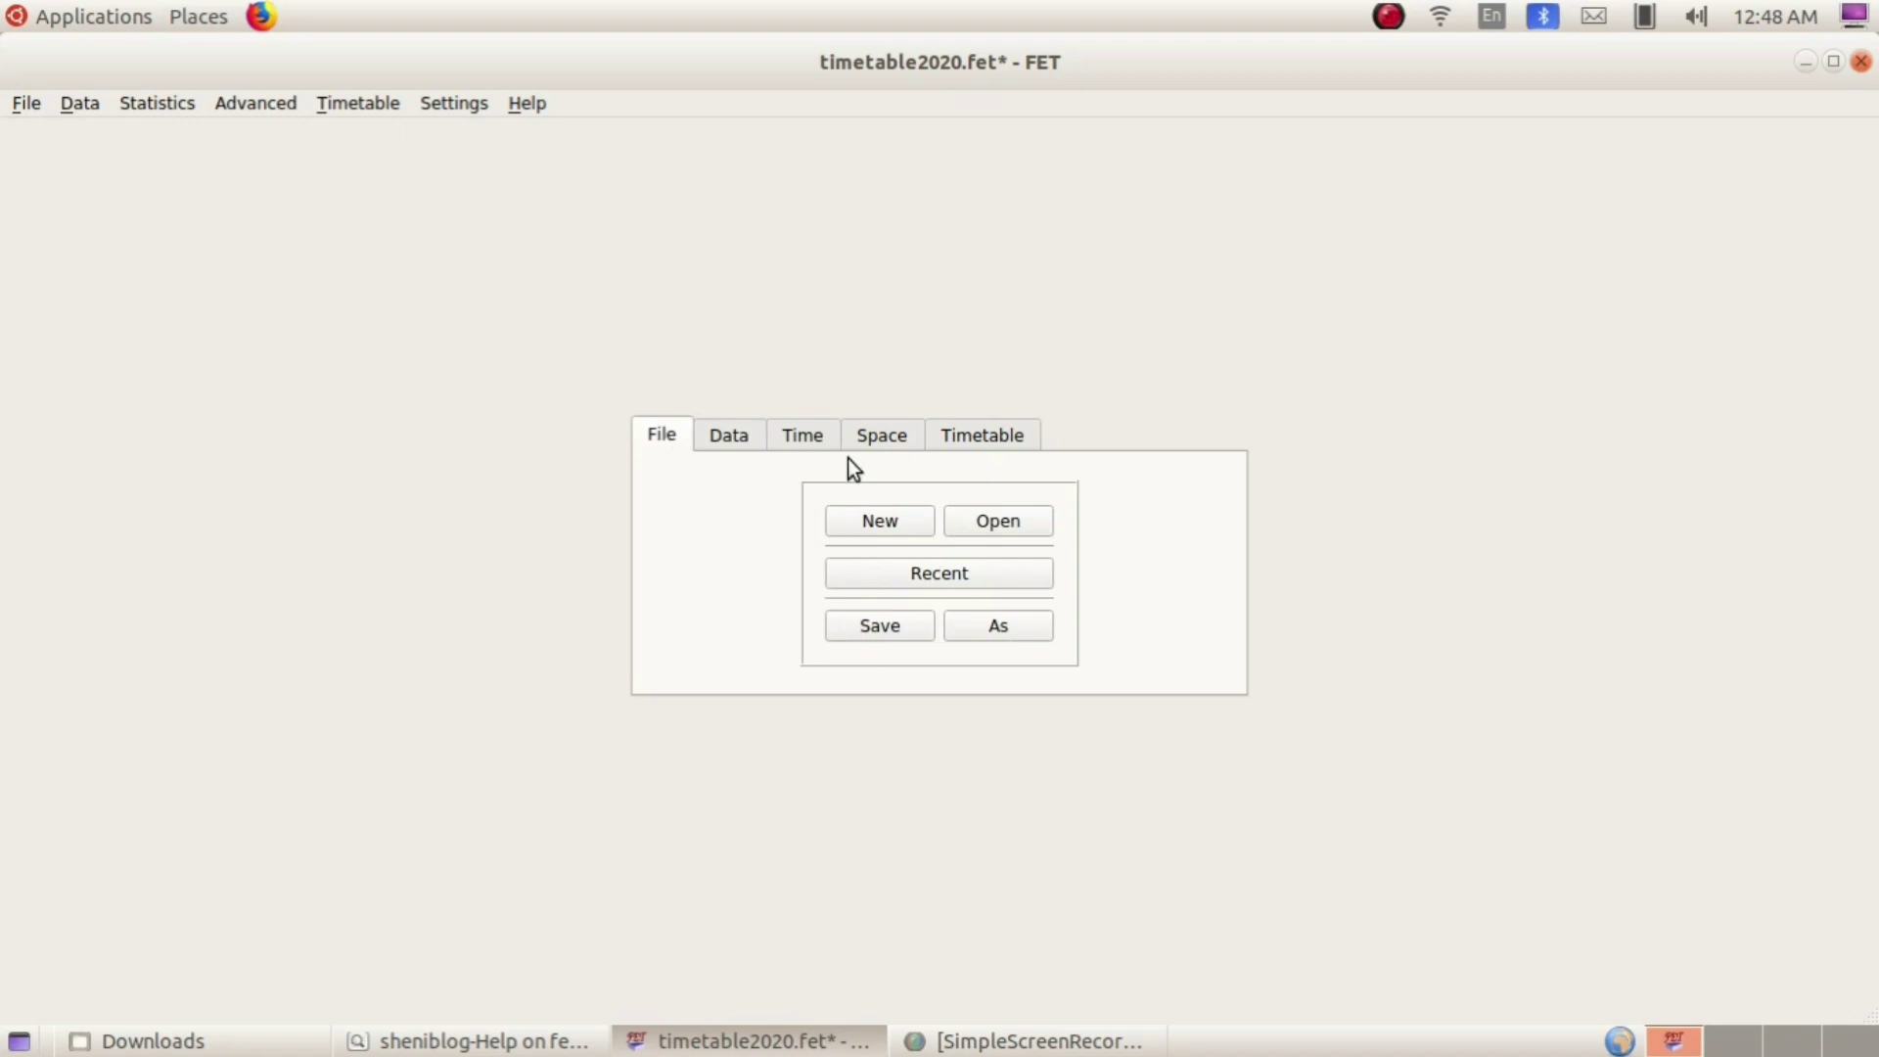
click(871, 632)
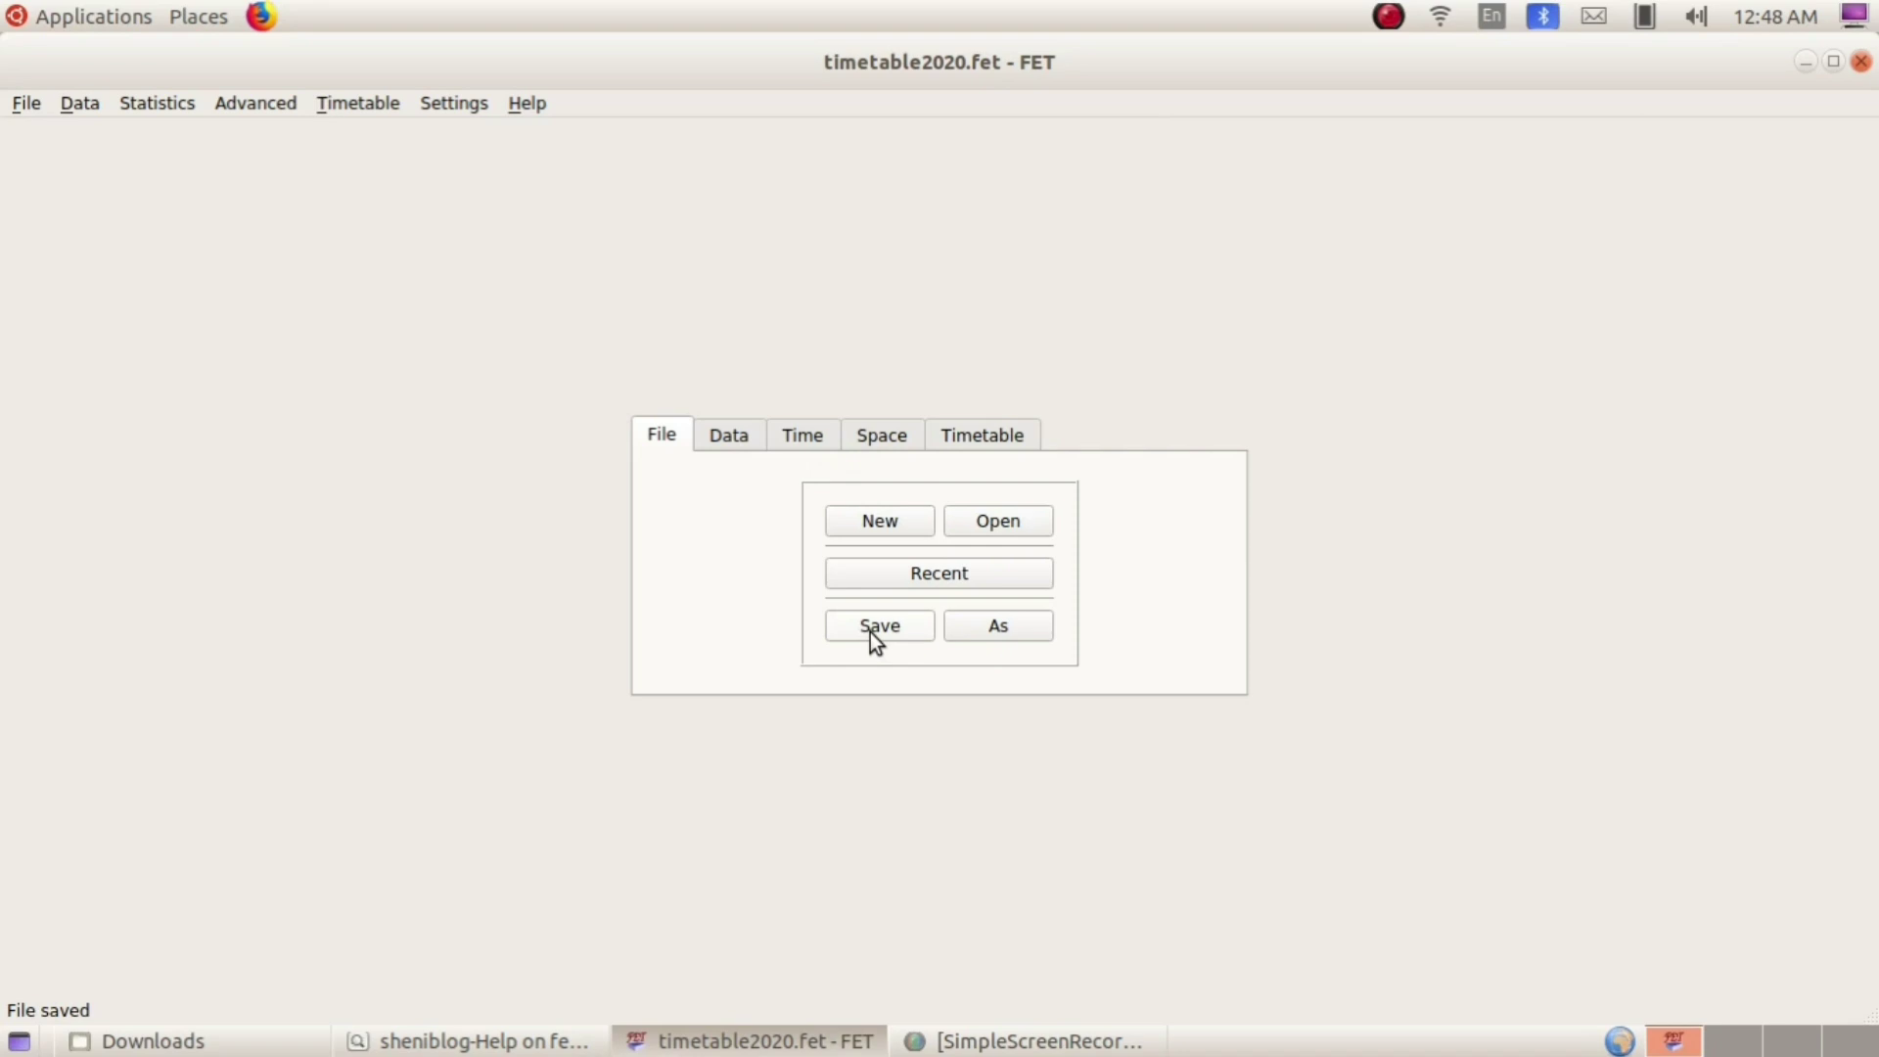